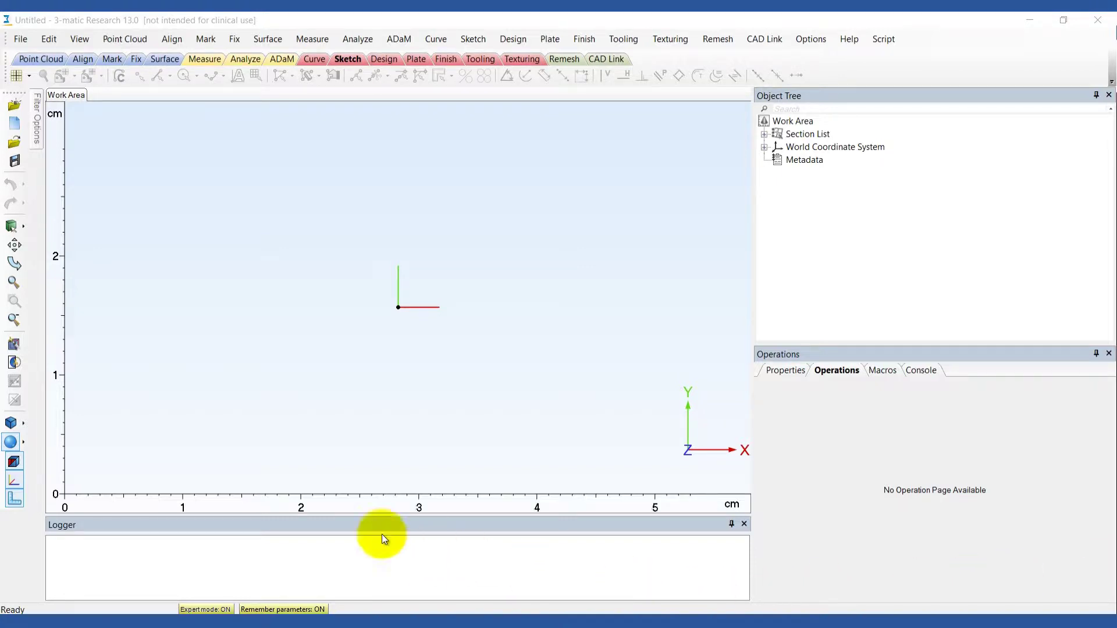
- Import the AAA.stl part from the DemoFiles folder
{"action": "left_click", "coordinate": [21, 38]}
{"action": "left_click", "coordinate": [38, 139]}
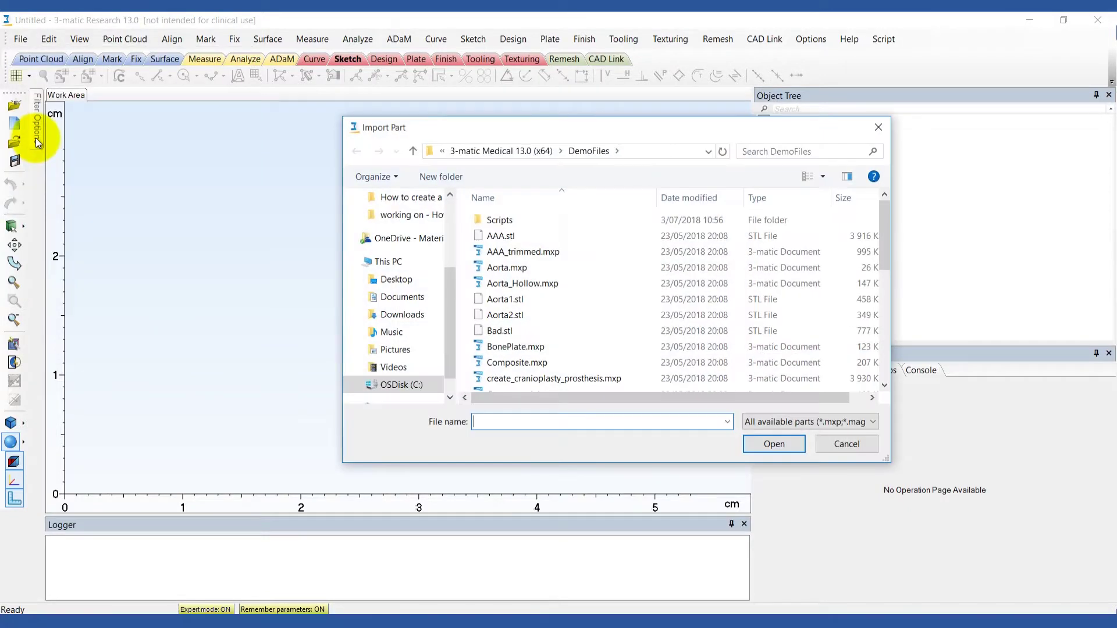
{"action": "double_click", "coordinate": [500, 236]}
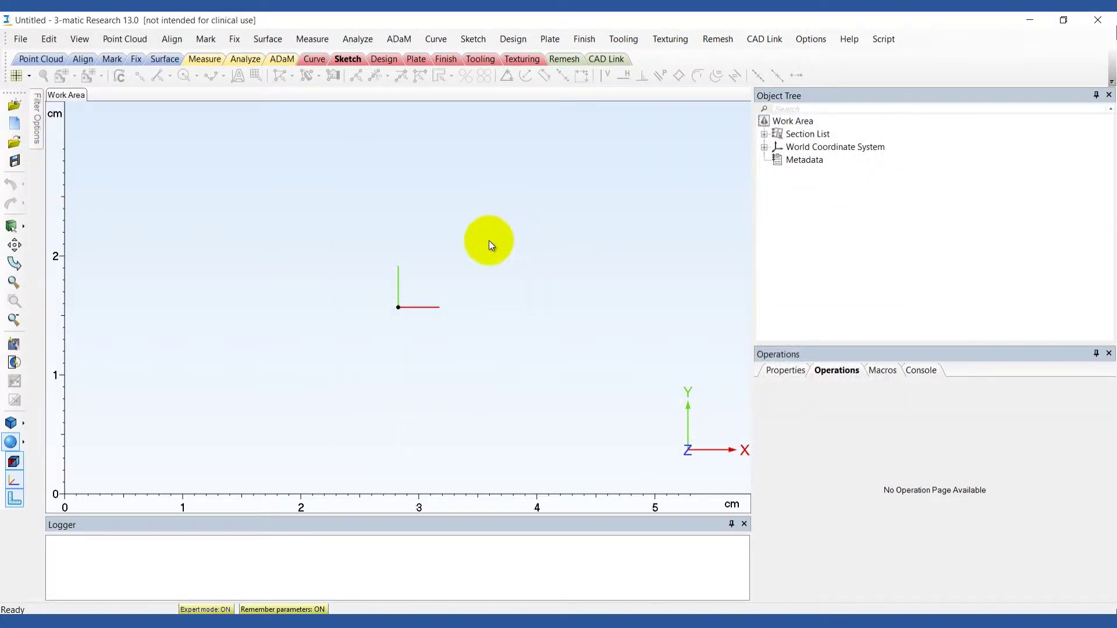
{"action": "left_click", "coordinate": [486, 414]}
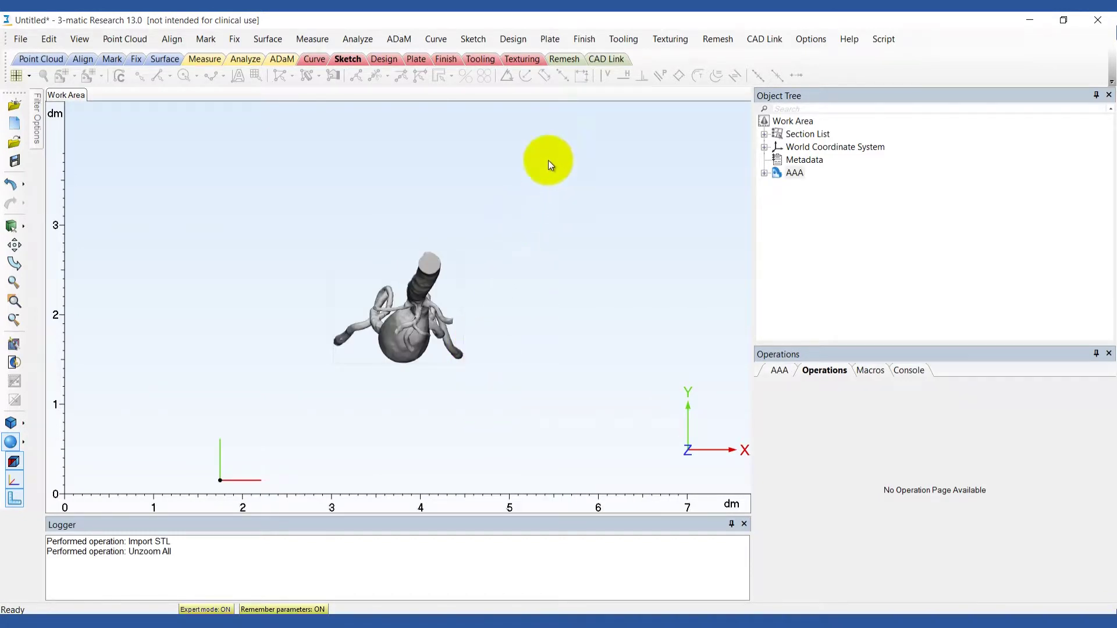
- Apply Local Smoothing with a diameter of 20.6896 and strength 1.0000 along the main aortic tube above the aneurysm
{"action": "left_click", "coordinate": [584, 40]}
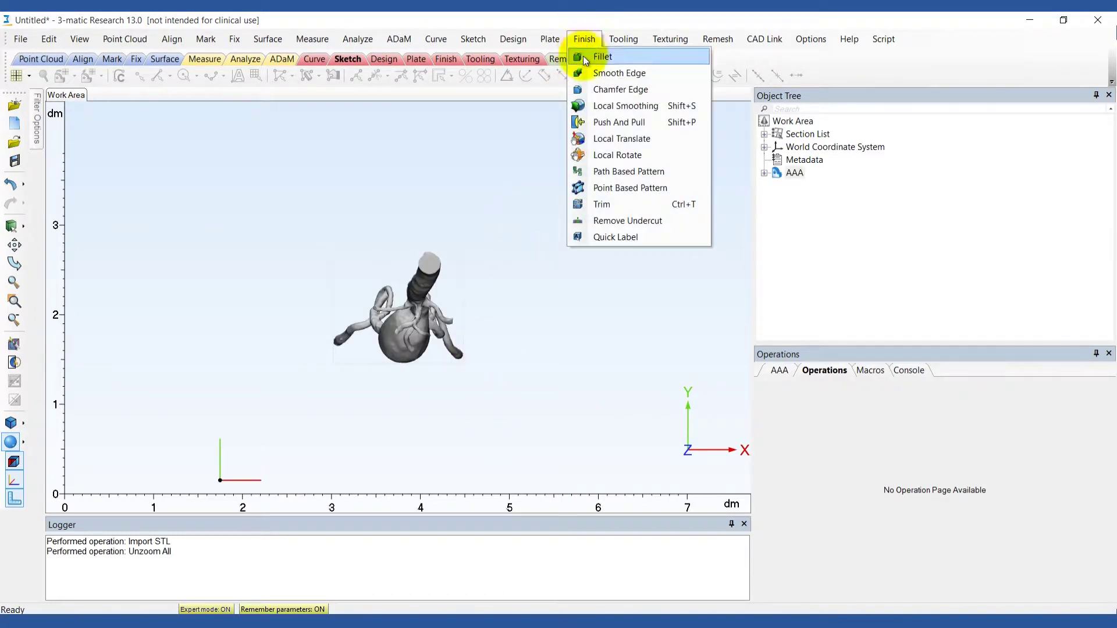
{"action": "left_click", "coordinate": [582, 104]}
{"action": "right_click_drag", "start_coordinate": [382, 379], "coordinate": [507, 390]}
{"action": "scroll", "coordinate": [510, 392], "scroll_direction": "down", "scroll_amount": 5, "text": "ctrl"}
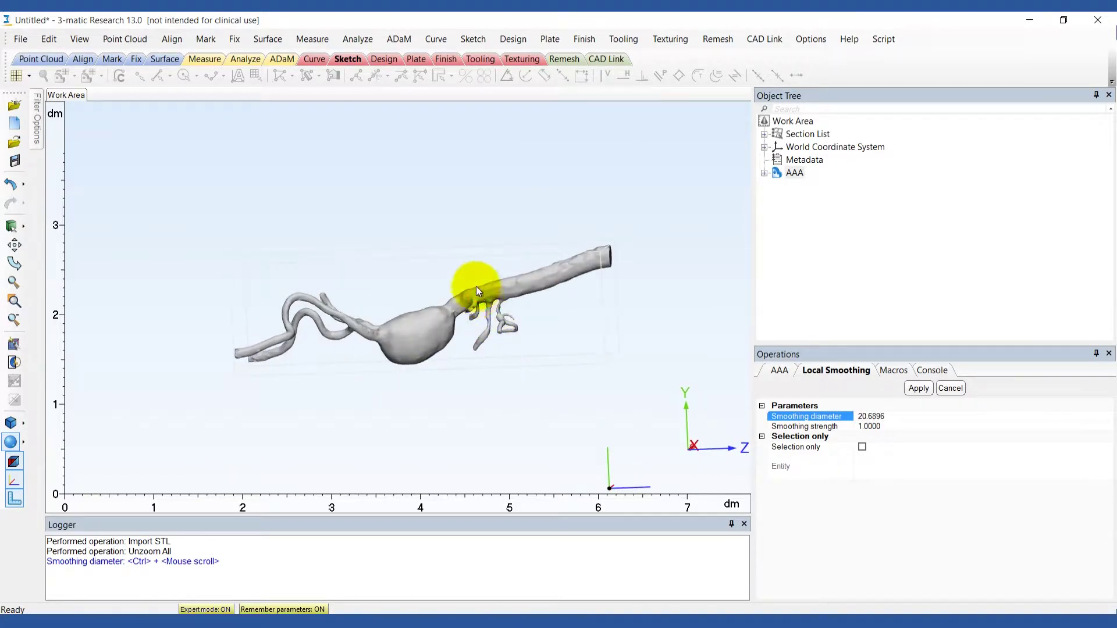
{"action": "scroll", "coordinate": [514, 301], "scroll_direction": "up", "scroll_amount": 4}
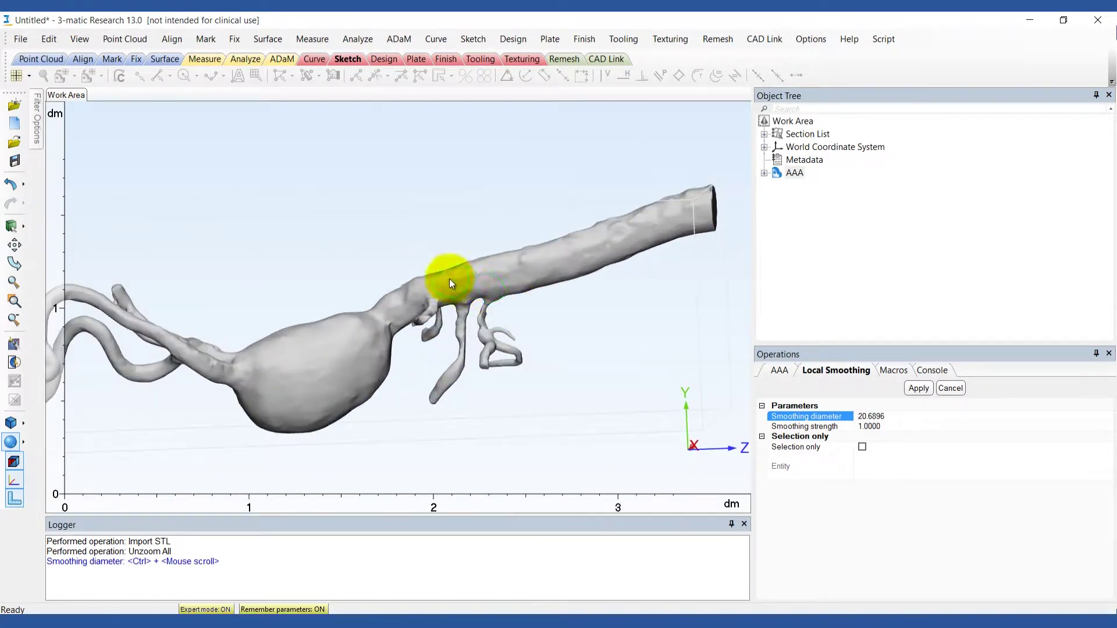
{"action": "mouse_move", "coordinate": [450, 280]}
{"action": "left_mouse_down"}
{"action": "mouse_move", "coordinate": [622, 225]}
{"action": "mouse_move", "coordinate": [591, 265]}
{"action": "left_mouse_up"}
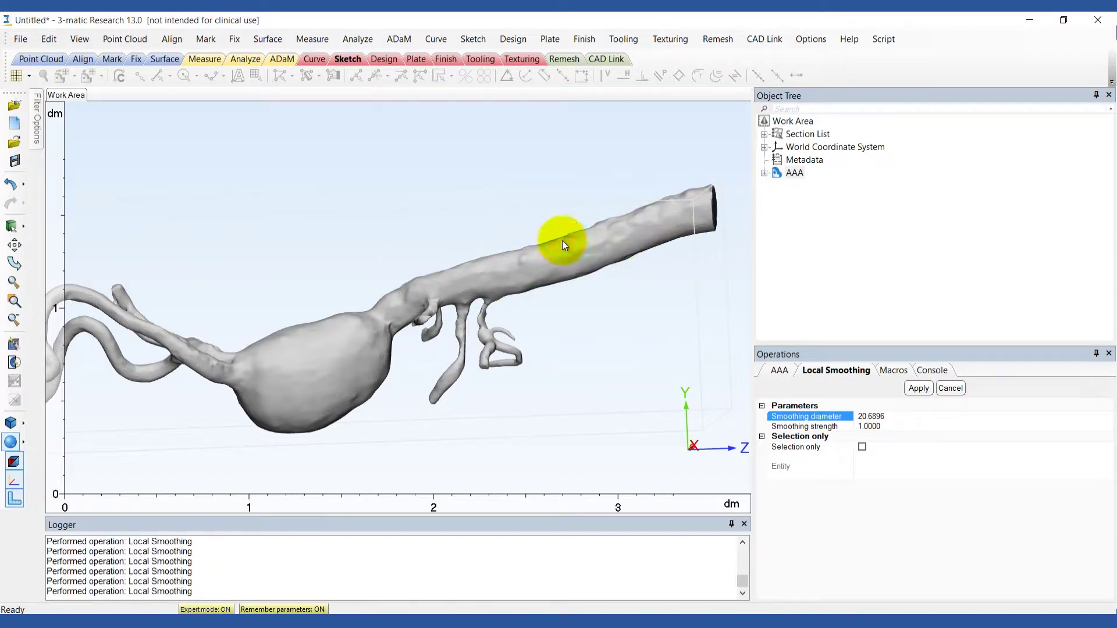
- Reduce the smoothing diameter to 2.2988 for the small side branches above the aneurysm
{"action": "right_click_drag", "start_coordinate": [562, 240], "coordinate": [479, 232]}
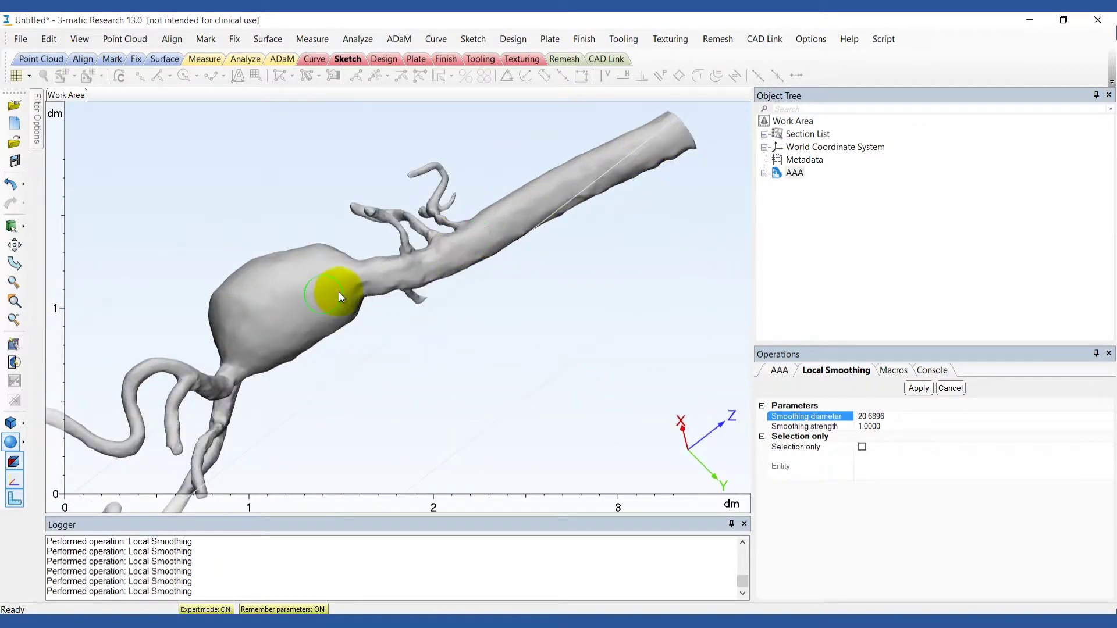
{"action": "right_click_drag", "start_coordinate": [340, 295], "coordinate": [473, 382]}
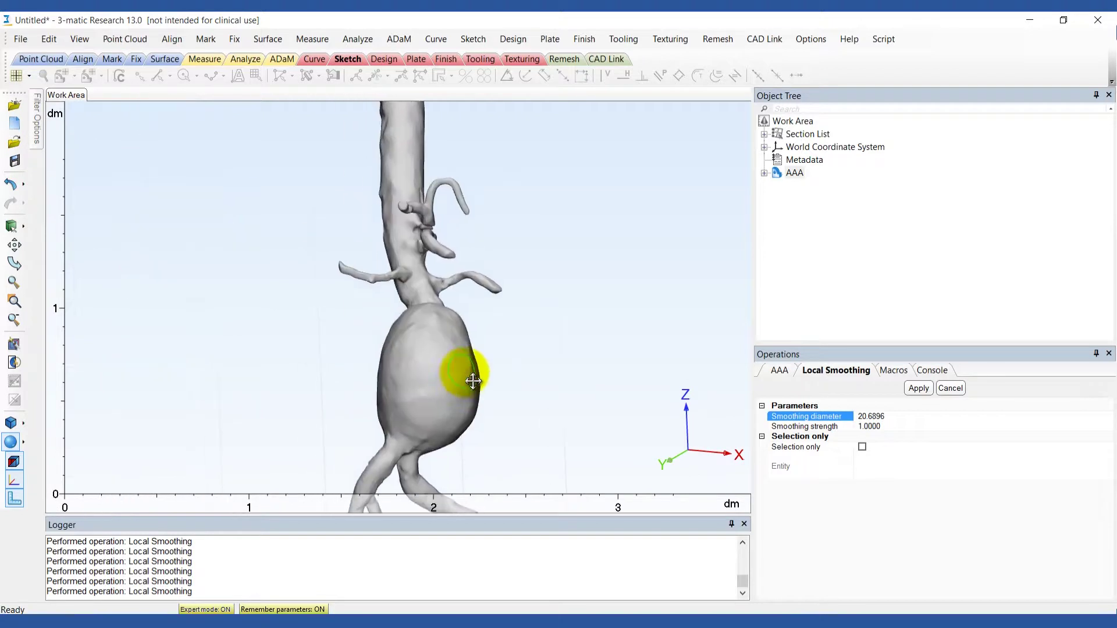
{"action": "scroll", "coordinate": [415, 262], "scroll_direction": "up", "scroll_amount": 4}
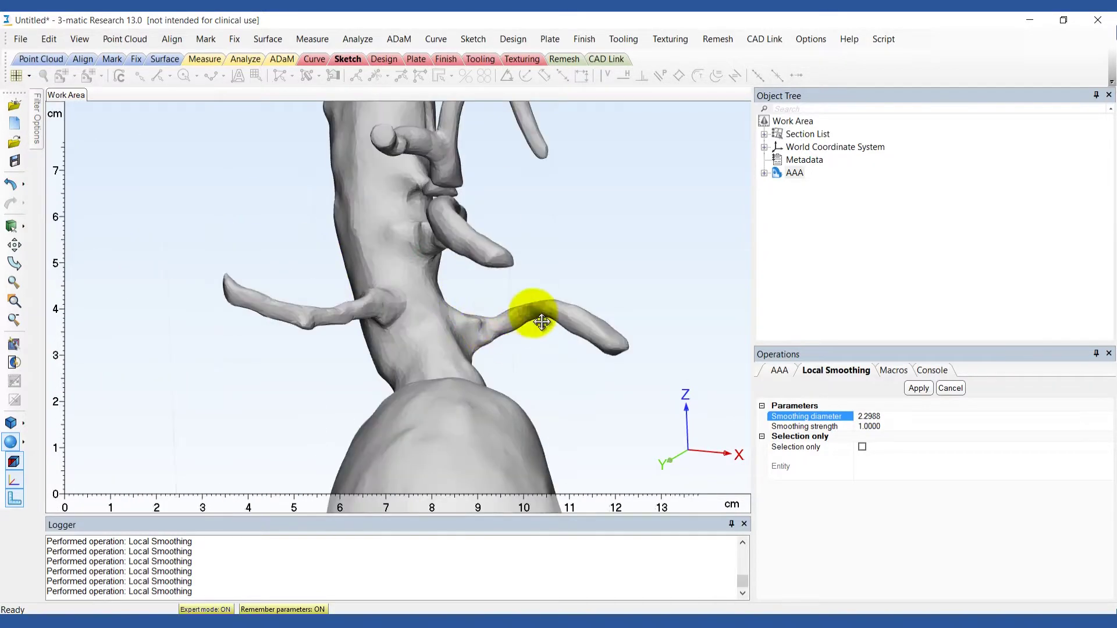
{"action": "middle_click_drag", "start_coordinate": [461, 195], "coordinate": [443, 285]}
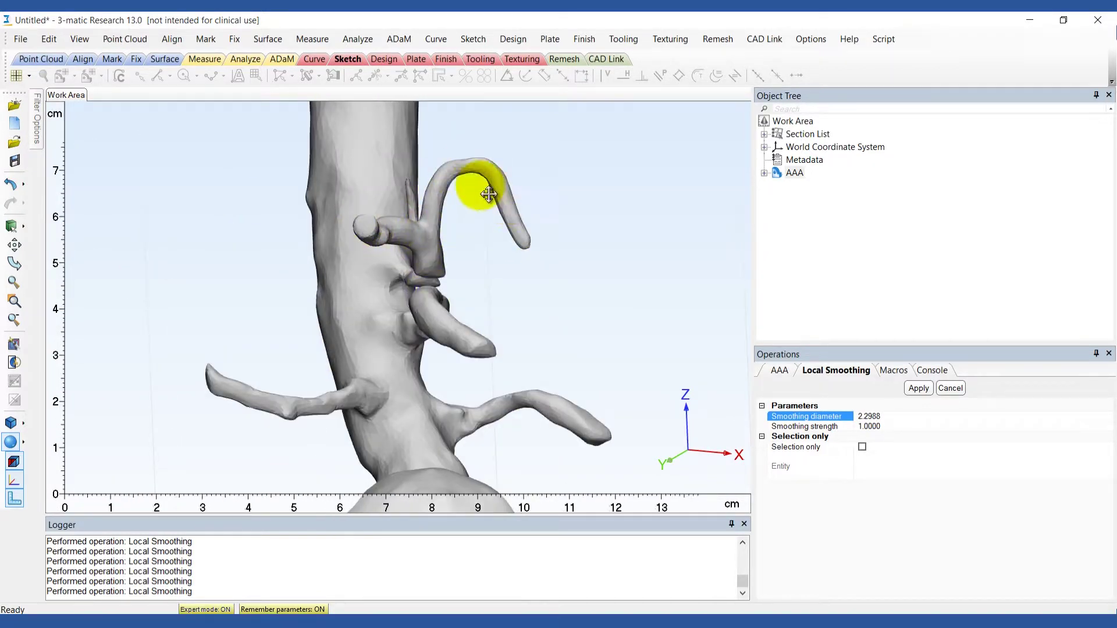
- Smooth the winding branches below the aneurysm with a smoothing diameter of 6.8965, and close Local Smoothing
{"action": "right_click_drag", "start_coordinate": [489, 193], "coordinate": [340, 295]}
{"action": "scroll", "coordinate": [410, 402], "scroll_direction": "down", "scroll_amount": 5}
{"action": "right_click_drag", "start_coordinate": [412, 406], "coordinate": [315, 317]}
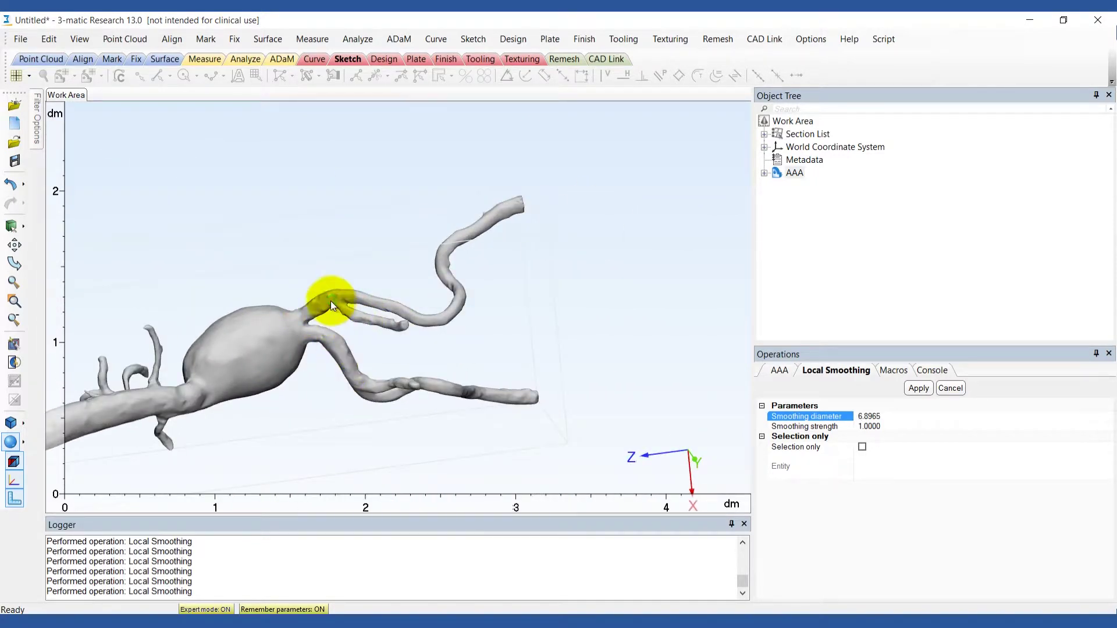
{"action": "right_click_drag", "start_coordinate": [386, 393], "coordinate": [376, 401]}
{"action": "right_click_drag", "start_coordinate": [461, 381], "coordinate": [383, 303]}
{"action": "right_click_drag", "start_coordinate": [452, 363], "coordinate": [229, 342]}
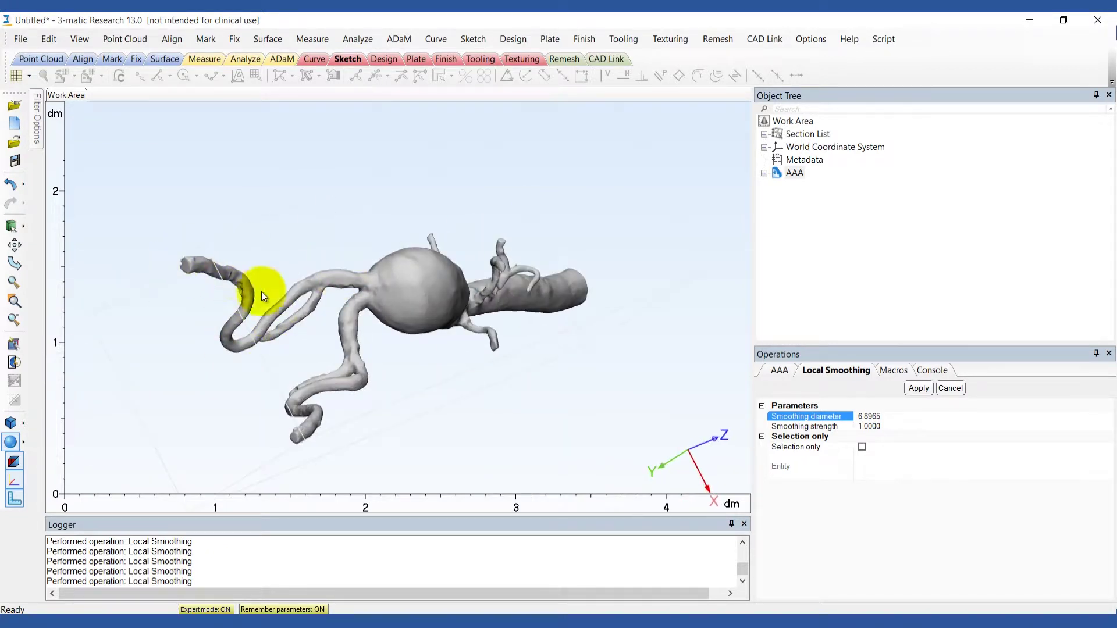
{"action": "left_click", "coordinate": [951, 388]}
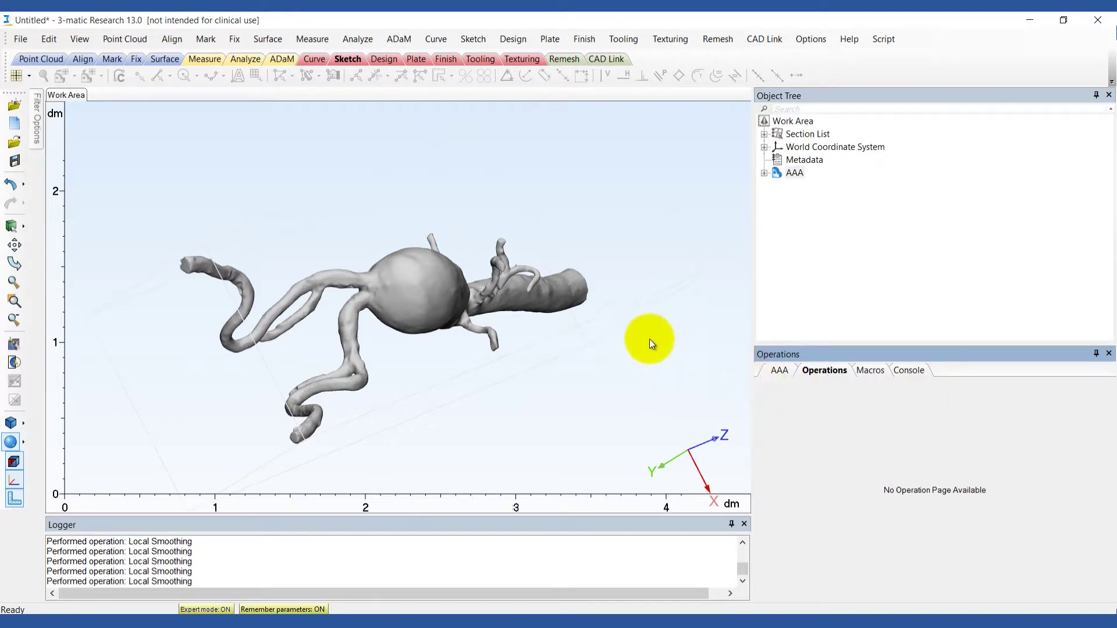
- Hollow the AAA part inside with a distance of 2.0000 and a smallest detail of 0.7500
{"action": "left_click", "coordinate": [517, 42]}
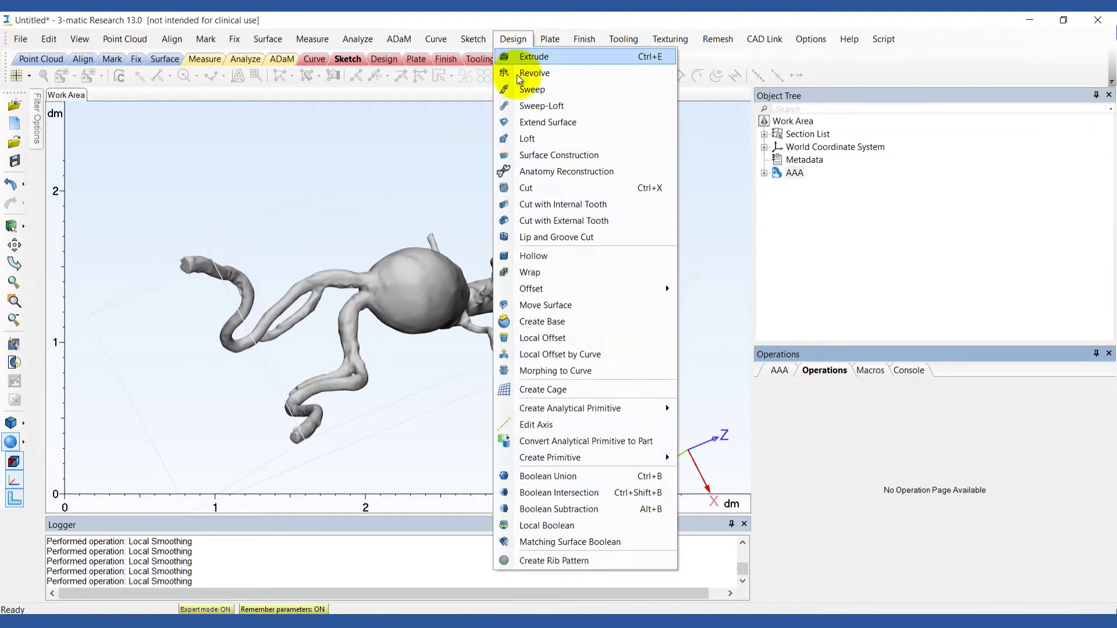
{"action": "left_click", "coordinate": [530, 253]}
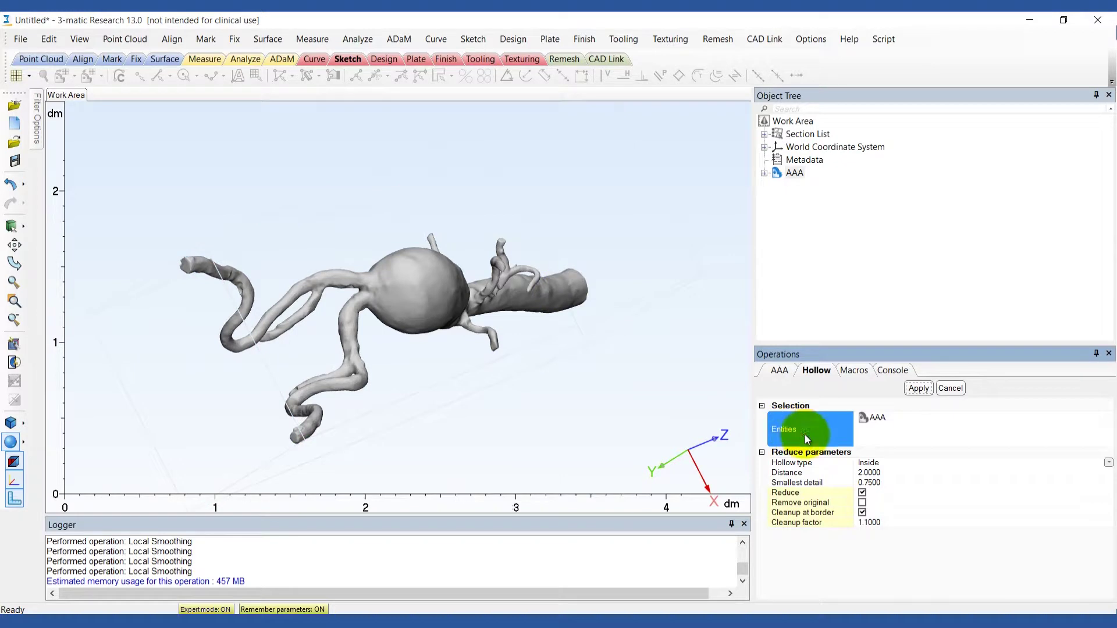
{"action": "left_click", "coordinate": [791, 473]}
{"action": "left_click", "coordinate": [920, 388]}
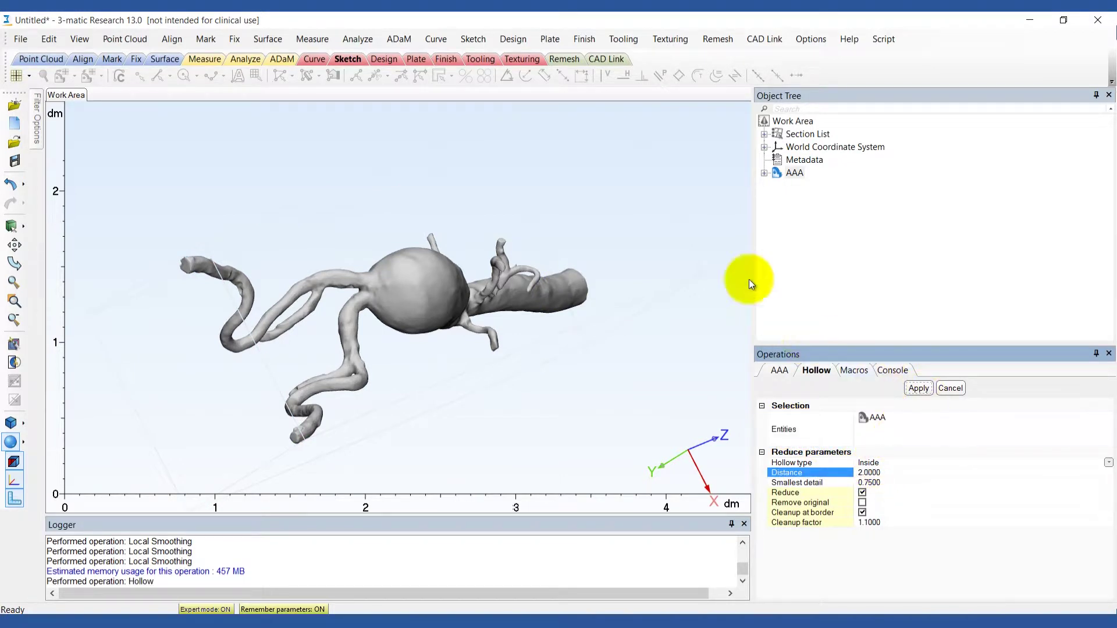
- Trim off the closed tip of the first long iliac branch of AAA with the Remove inner method
{"action": "left_click", "coordinate": [583, 40]}
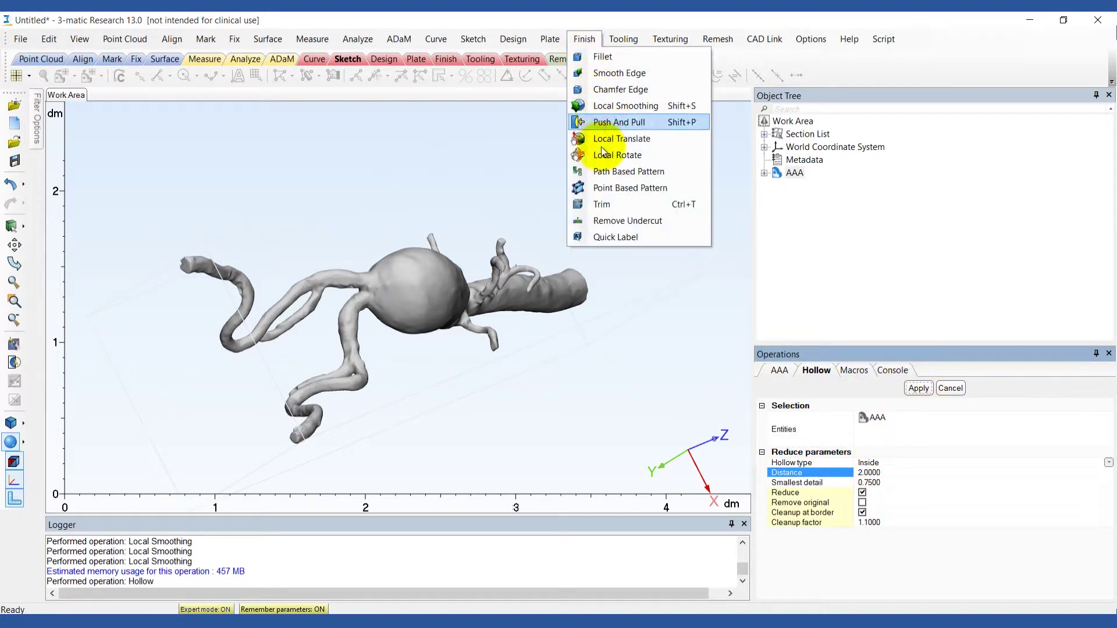
{"action": "left_click", "coordinate": [600, 204]}
{"action": "right_click_drag", "start_coordinate": [315, 307], "coordinate": [270, 305]}
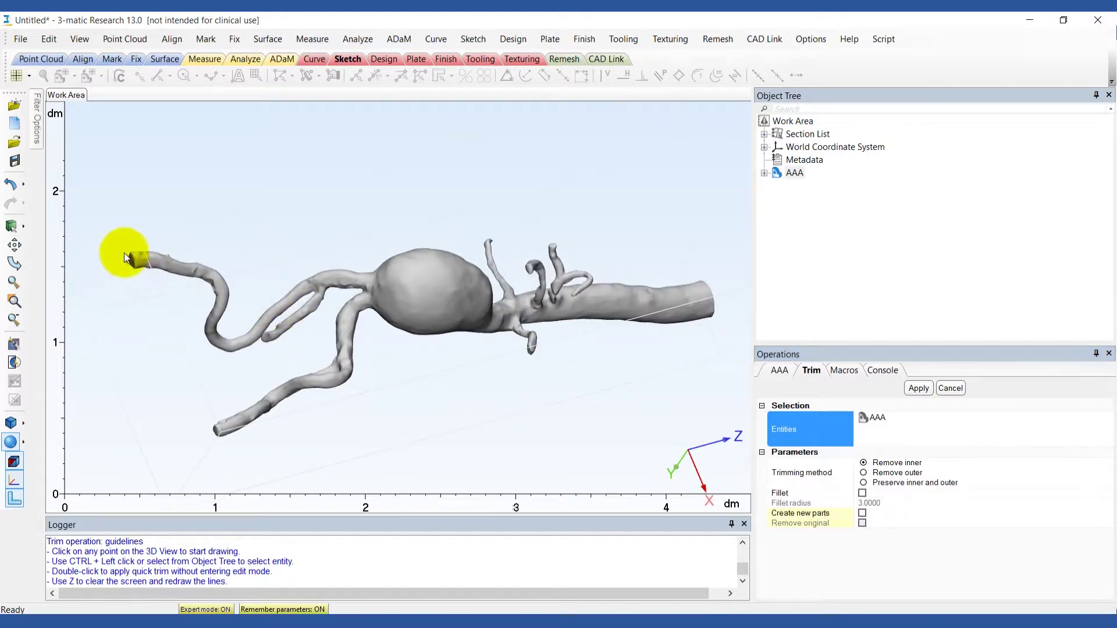
{"action": "left_click", "coordinate": [131, 242]}
{"action": "left_click", "coordinate": [143, 275]}
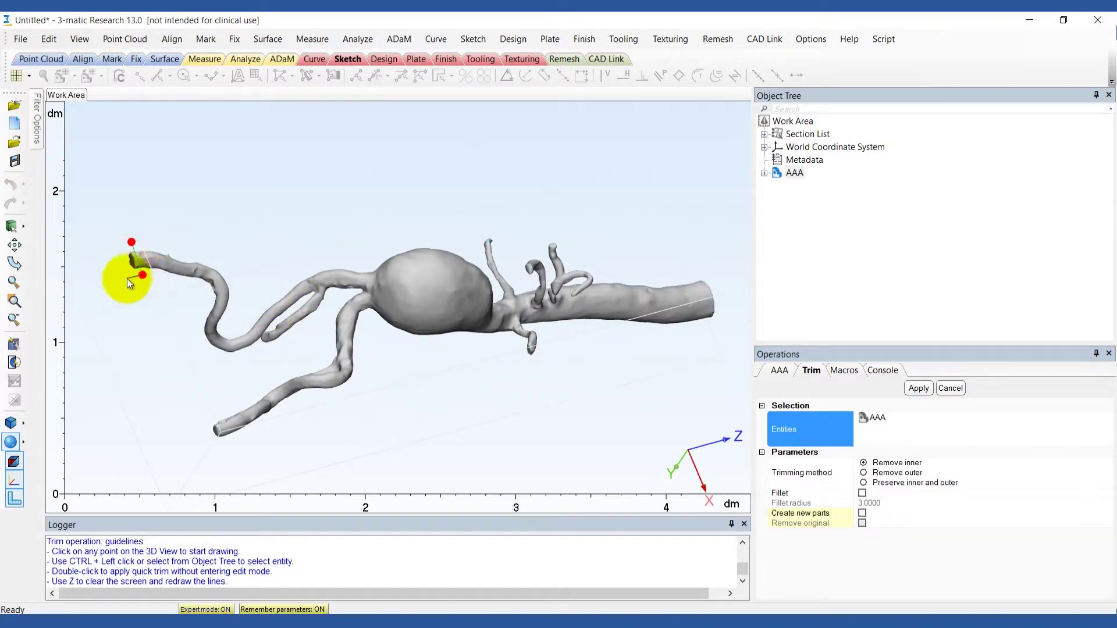
{"action": "left_click", "coordinate": [115, 248]}
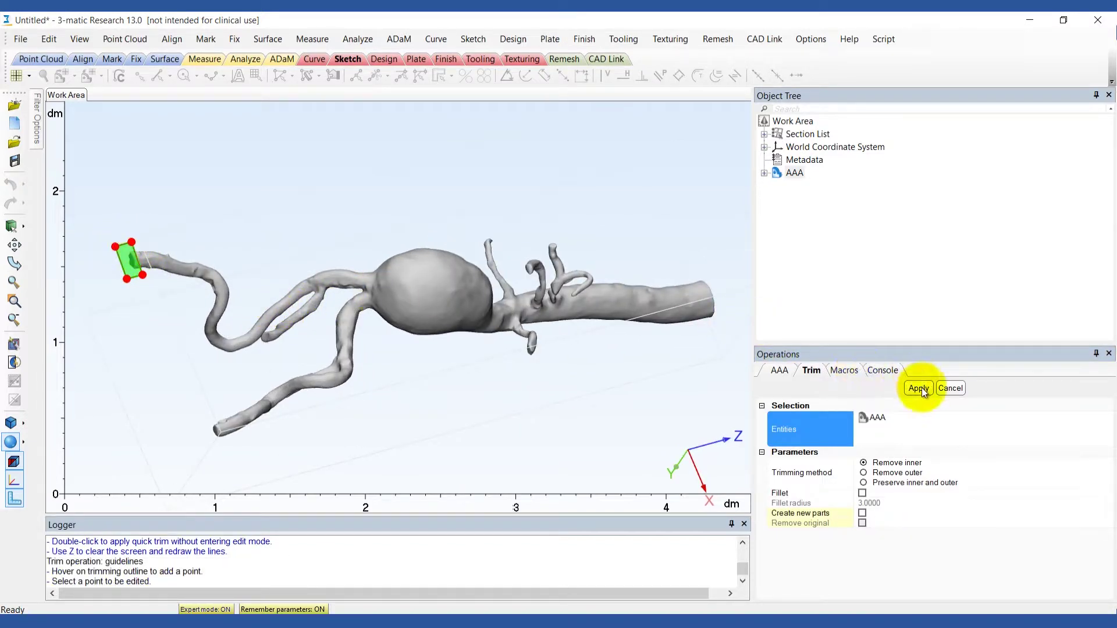
{"action": "left_click", "coordinate": [923, 390]}
- Trim off the closed tip of the second long iliac branch with a four-point outline
{"action": "left_click", "coordinate": [216, 415]}
{"action": "left_click", "coordinate": [228, 442]}
{"action": "left_click", "coordinate": [215, 448]}
{"action": "left_click", "coordinate": [204, 423]}
{"action": "left_click", "coordinate": [914, 388]}
- Trim off the closed tip of one of the short iliac side branches
{"action": "right_click_drag", "start_coordinate": [573, 405], "coordinate": [492, 346]}
{"action": "left_click", "coordinate": [330, 444]}
{"action": "left_click", "coordinate": [341, 452]}
{"action": "left_click", "coordinate": [327, 462]}
{"action": "left_click", "coordinate": [316, 452]}
{"action": "left_click", "coordinate": [918, 388]}
- Trim off the closed tip of the other short iliac side branch
{"action": "right_click_drag", "start_coordinate": [361, 453], "coordinate": [352, 407]}
{"action": "scroll", "coordinate": [352, 407], "scroll_direction": "up", "scroll_amount": 3}
{"action": "left_click", "coordinate": [342, 360]}
{"action": "left_click", "coordinate": [342, 361]}
{"action": "left_click", "coordinate": [916, 389]}
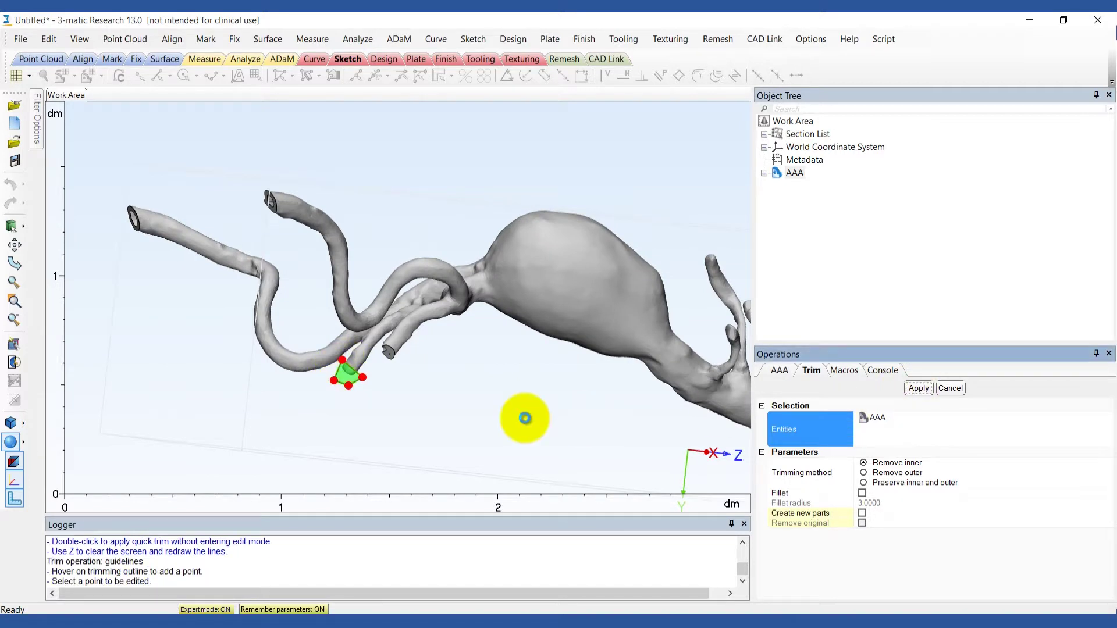
- Trim off the closed wide end of the main aorta with a four-point outline
{"action": "scroll", "coordinate": [576, 404], "scroll_direction": "down", "scroll_amount": 3}
{"action": "right_click_drag", "start_coordinate": [578, 403], "coordinate": [529, 402]}
{"action": "middle_click_drag", "start_coordinate": [530, 401], "coordinate": [314, 359]}
{"action": "right_click_drag", "start_coordinate": [314, 359], "coordinate": [344, 359]}
{"action": "left_click", "coordinate": [525, 379]}
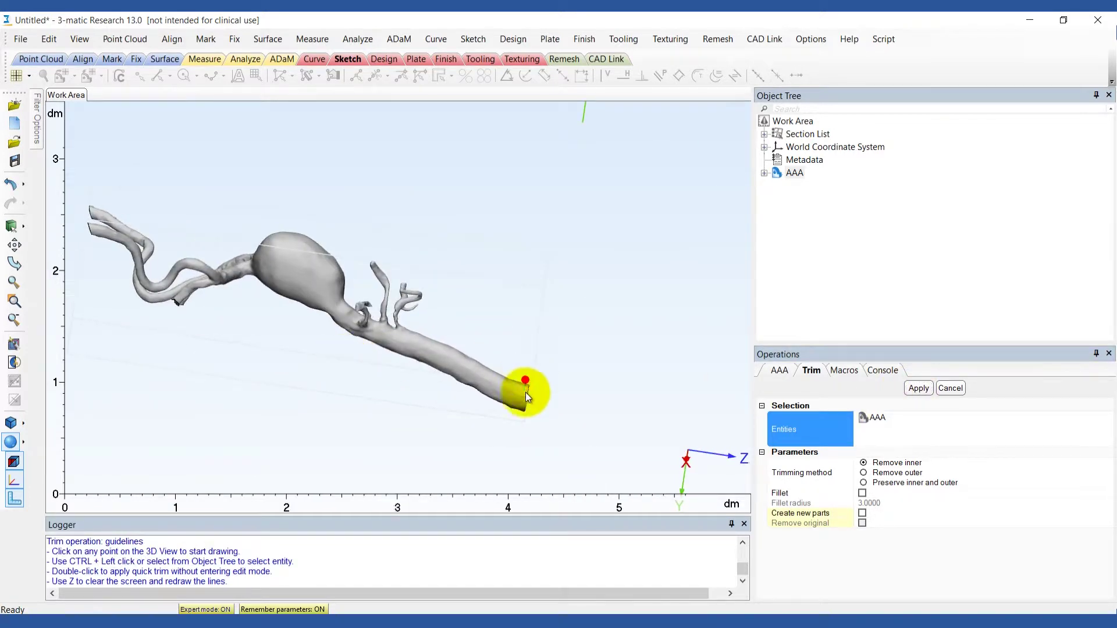
{"action": "left_click", "coordinate": [519, 427]}
{"action": "left_click", "coordinate": [540, 419]}
{"action": "left_click", "coordinate": [537, 371]}
{"action": "left_click", "coordinate": [525, 380]}
{"action": "left_click", "coordinate": [917, 389]}
- Trim off the tip of the longest visceral side branch between the aneurysm and the aorta's open end
{"action": "scroll", "coordinate": [378, 272], "scroll_direction": "up", "scroll_amount": 4}
{"action": "left_click", "coordinate": [362, 270]}
{"action": "left_click", "coordinate": [392, 249]}
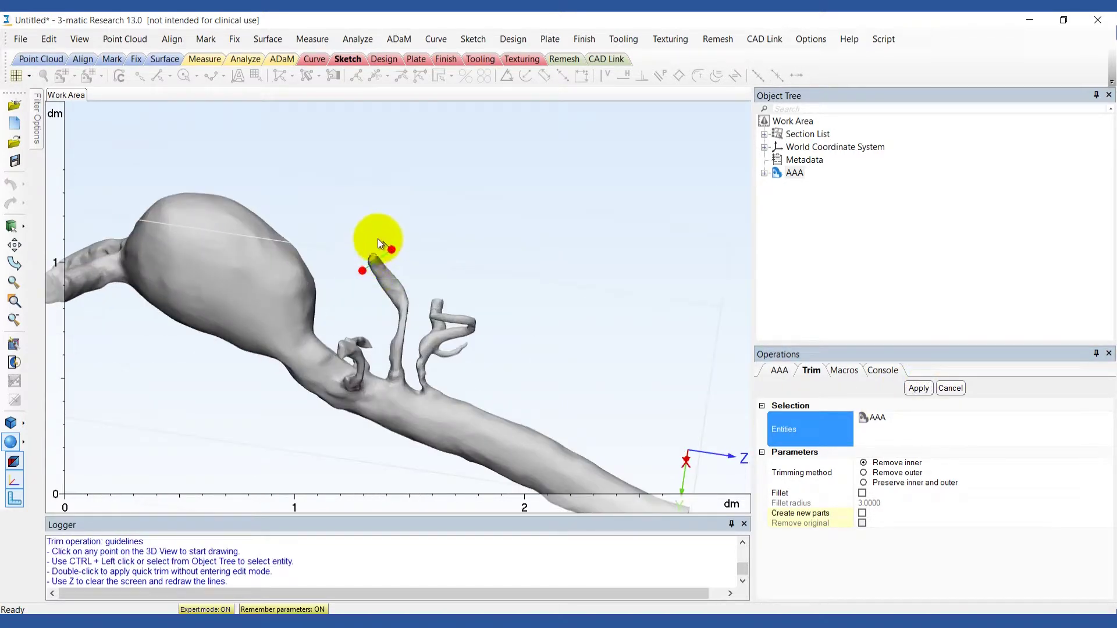
{"action": "left_click", "coordinate": [379, 239]}
{"action": "left_click", "coordinate": [357, 259]}
{"action": "left_click", "coordinate": [362, 269]}
{"action": "left_click", "coordinate": [924, 389]}
- Trim off the tips of the two side branches on either side of the already trimmed visceral branch
{"action": "right_click_drag", "start_coordinate": [421, 334], "coordinate": [421, 344]}
{"action": "left_click", "coordinate": [437, 295]}
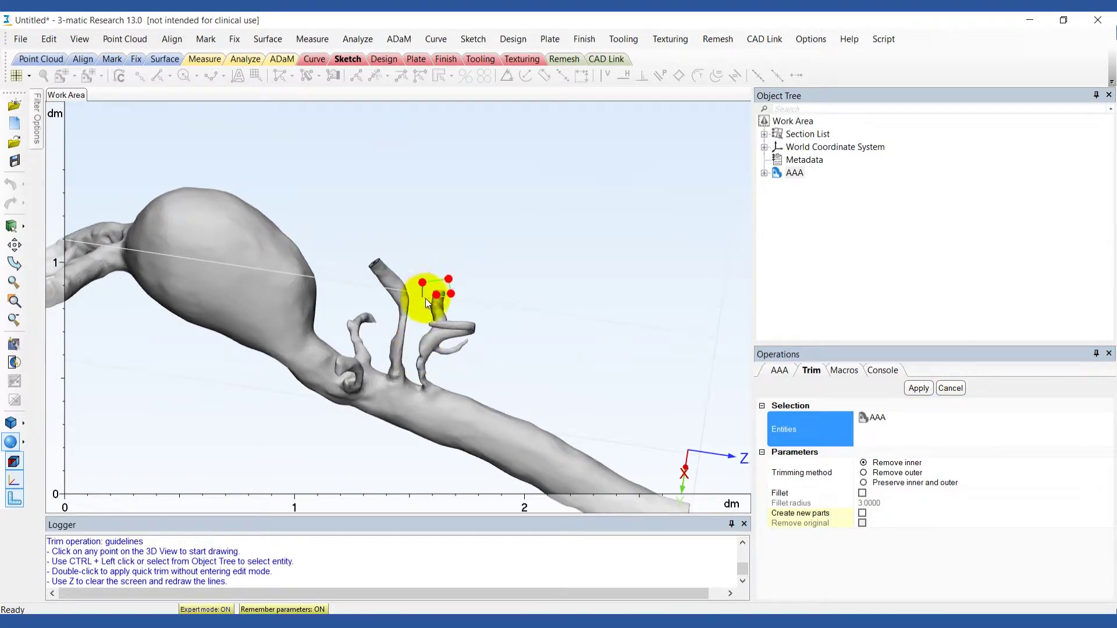
{"action": "right_click_drag", "start_coordinate": [521, 349], "coordinate": [378, 313]}
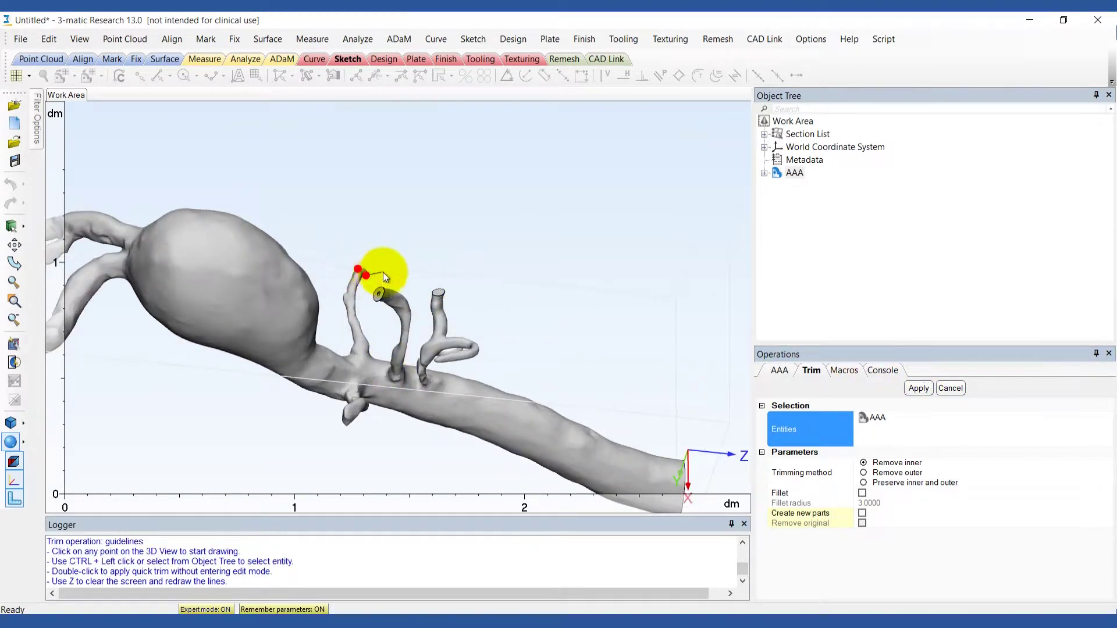
{"action": "left_click", "coordinate": [918, 388]}
- Trim away the leftover tip at the end of the thin side branch beside the aneurysm neck
{"action": "right_click_drag", "start_coordinate": [437, 451], "coordinate": [355, 463]}
{"action": "scroll", "coordinate": [458, 221], "scroll_direction": "up", "scroll_amount": 5}
{"action": "left_click", "coordinate": [454, 200]}
{"action": "left_click", "coordinate": [444, 210]}
{"action": "left_click", "coordinate": [454, 224]}
{"action": "left_click", "coordinate": [470, 209]}
{"action": "left_click", "coordinate": [454, 200]}
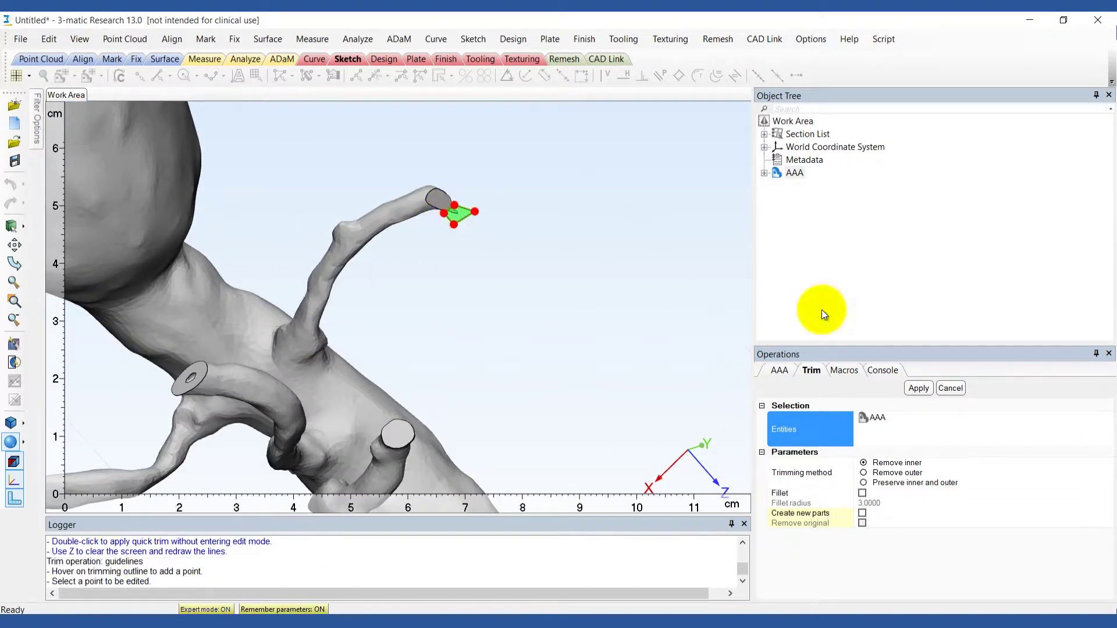
{"action": "left_click", "coordinate": [919, 388]}
- Trim off the tip of the side branch on the opposite side of the aorta near the aneurysm neck
{"action": "right_click_drag", "start_coordinate": [368, 384], "coordinate": [364, 335]}
{"action": "left_click", "coordinate": [129, 444]}
{"action": "left_click", "coordinate": [135, 379]}
{"action": "left_click", "coordinate": [95, 389]}
{"action": "left_click", "coordinate": [88, 450]}
{"action": "left_click", "coordinate": [130, 443]}
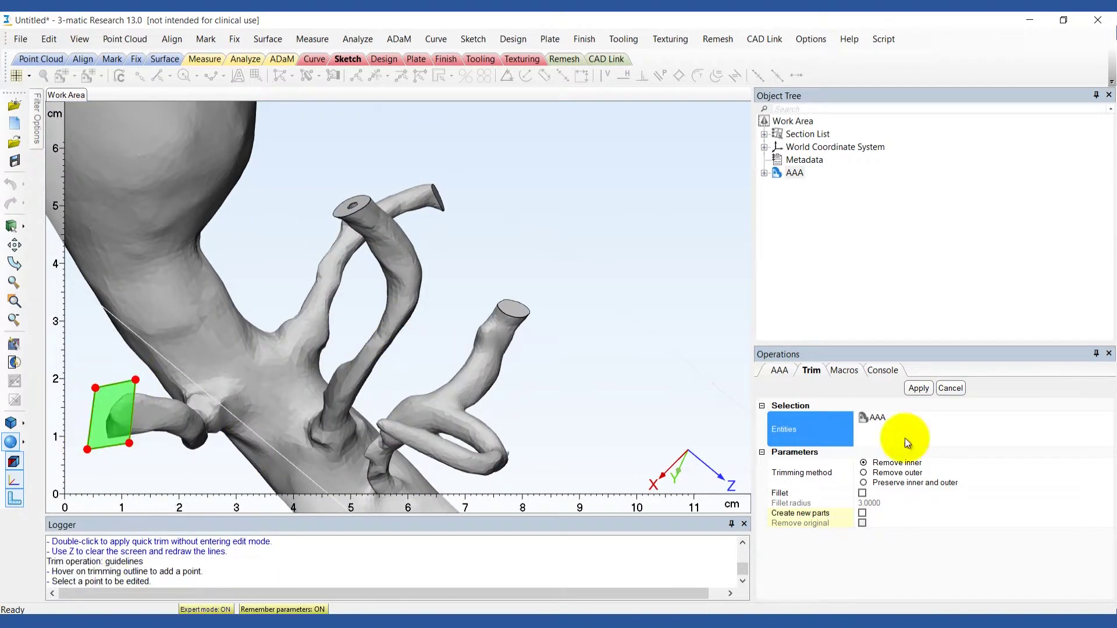
{"action": "left_click", "coordinate": [919, 388]}
- Trim off the tip of the thin, hook-shaped side branch
{"action": "scroll", "coordinate": [567, 407], "scroll_direction": "down", "scroll_amount": 4}
{"action": "right_click_drag", "start_coordinate": [547, 402], "coordinate": [477, 453]}
{"action": "left_click", "coordinate": [436, 416]}
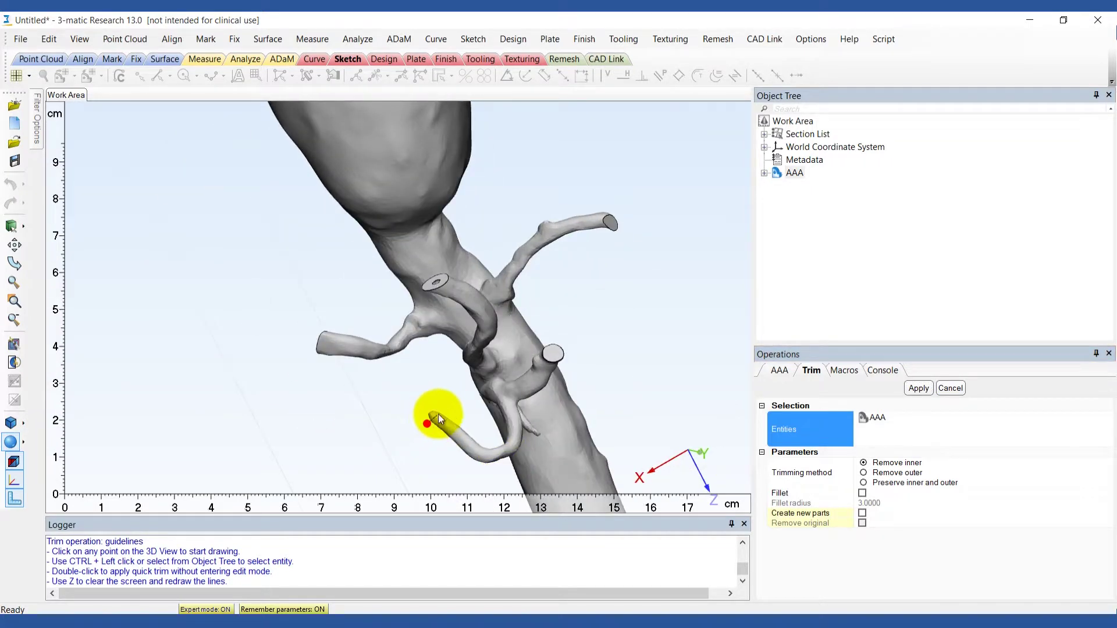
{"action": "left_click", "coordinate": [447, 406]}
{"action": "left_click", "coordinate": [431, 397]}
{"action": "left_click", "coordinate": [414, 409]}
{"action": "left_click", "coordinate": [427, 423]}
{"action": "left_click", "coordinate": [918, 385]}
- Trim off the tip of the last small curved side branch and close the Trim operation
{"action": "right_click_drag", "start_coordinate": [622, 404], "coordinate": [668, 340]}
{"action": "left_click", "coordinate": [599, 352]}
{"action": "left_click", "coordinate": [604, 369]}
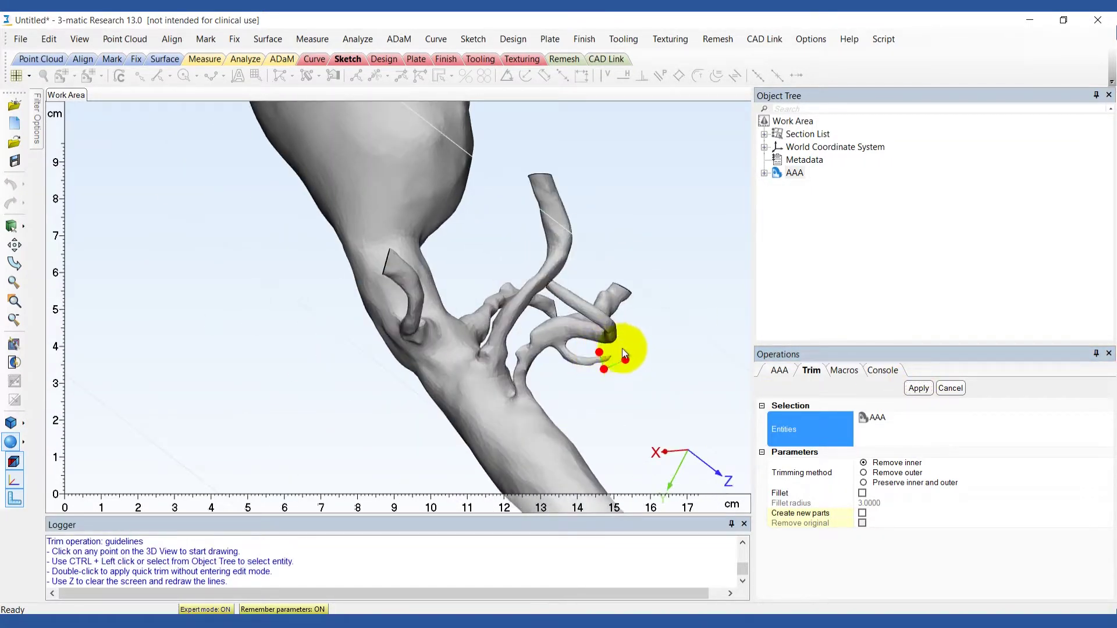
{"action": "left_click", "coordinate": [623, 348]}
{"action": "left_click", "coordinate": [599, 352]}
{"action": "left_click", "coordinate": [919, 386]}
{"action": "scroll", "coordinate": [580, 365], "scroll_direction": "down", "scroll_amount": 5}
{"action": "right_click_drag", "start_coordinate": [580, 365], "coordinate": [525, 316]}
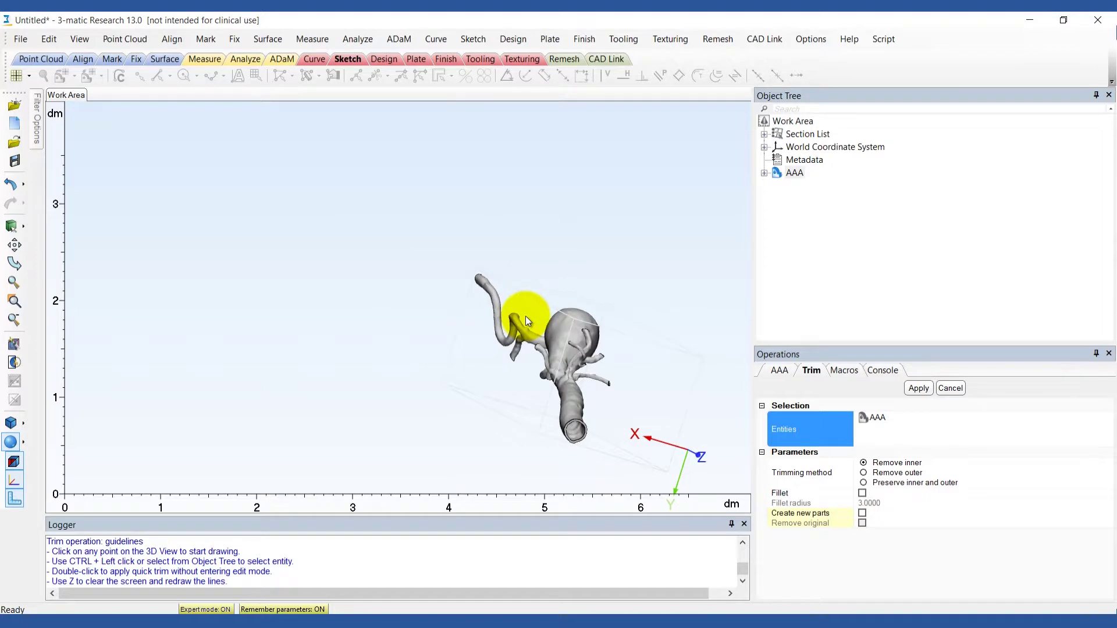
{"action": "left_click", "coordinate": [950, 389]}
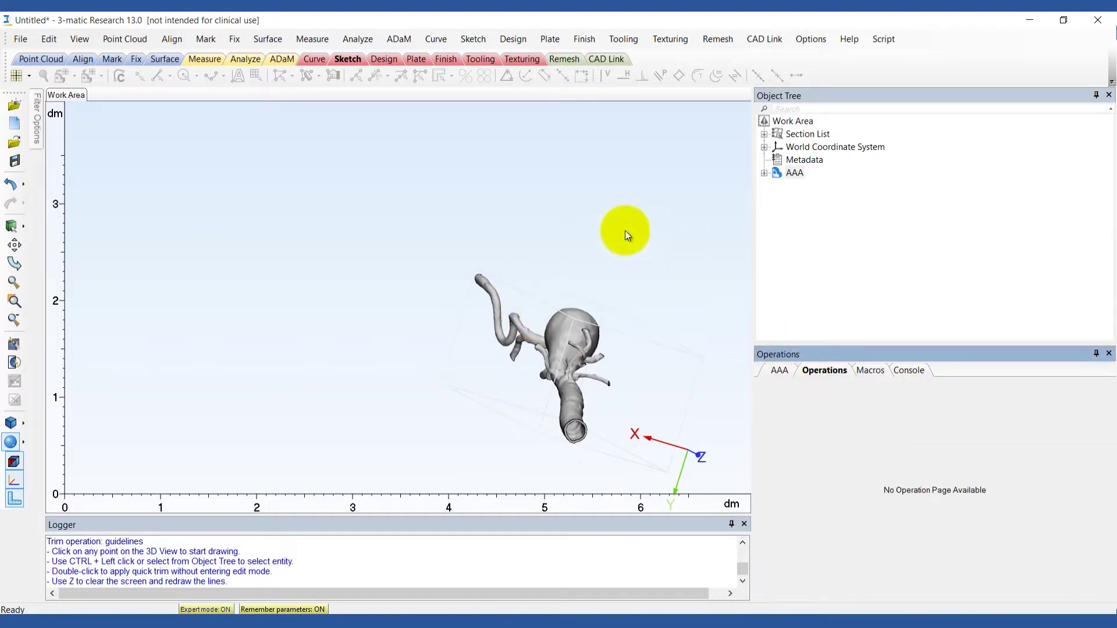
- Create a new sketch through one point on the aorta's open end, parallel to the world ZX-plane
{"action": "left_click", "coordinate": [483, 42]}
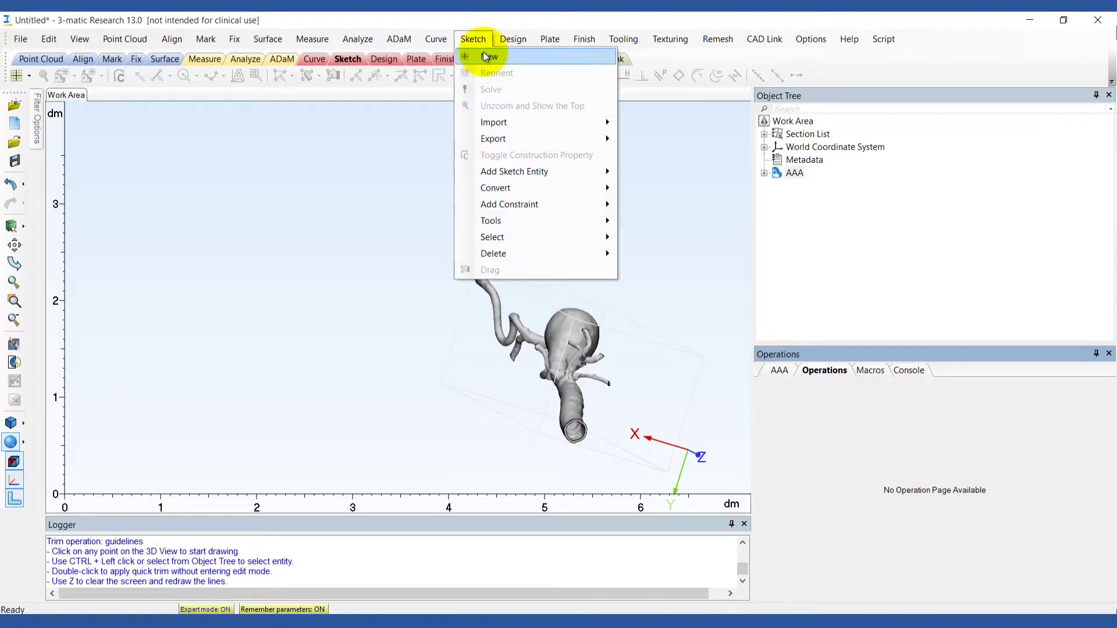
{"action": "left_click", "coordinate": [488, 66]}
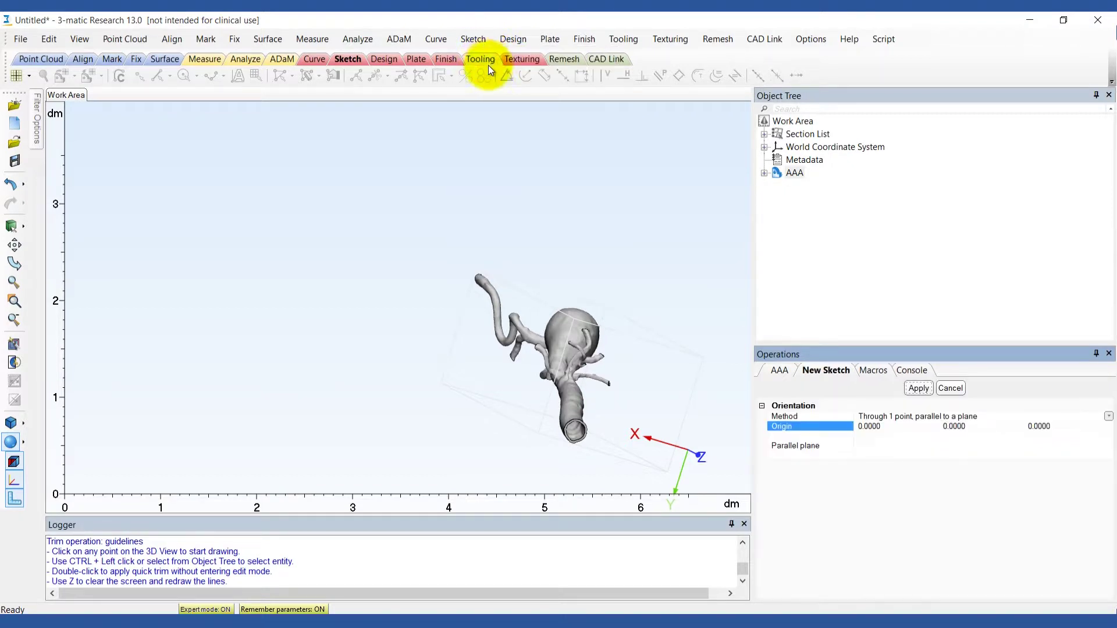
{"action": "left_click", "coordinate": [873, 417]}
{"action": "left_click", "coordinate": [904, 469]}
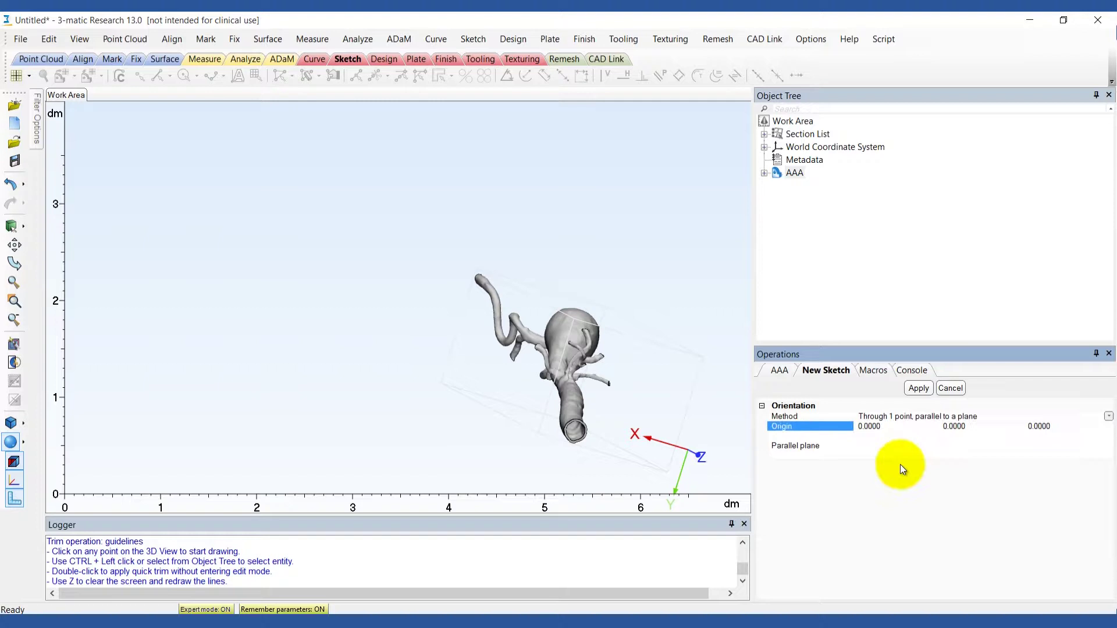
{"action": "right_click_drag", "start_coordinate": [596, 454], "coordinate": [607, 366]}
{"action": "scroll", "coordinate": [714, 444], "scroll_direction": "up", "scroll_amount": 10}
{"action": "left_click", "coordinate": [681, 348]}
{"action": "scroll", "coordinate": [680, 347], "scroll_direction": "down", "scroll_amount": 6}
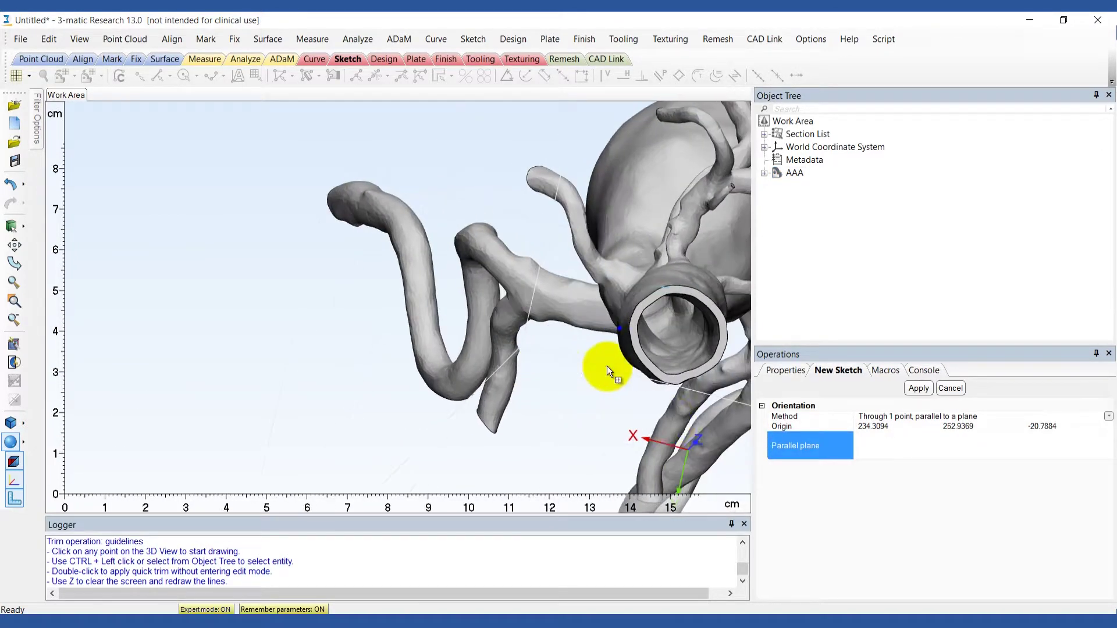
{"action": "left_click", "coordinate": [764, 146]}
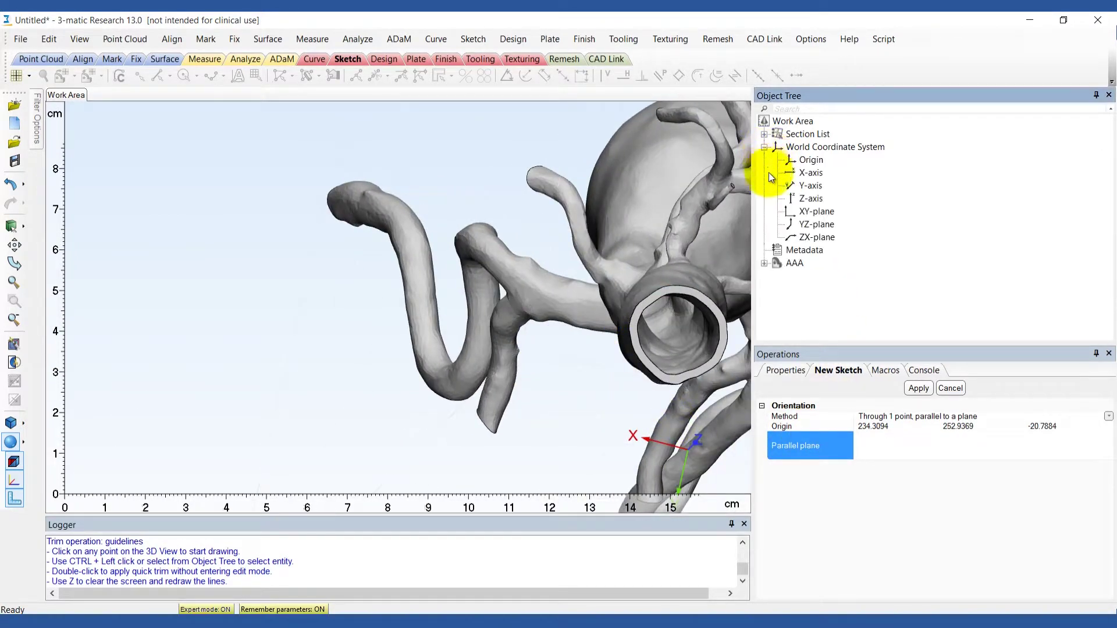
{"action": "left_click", "coordinate": [812, 238]}
{"action": "left_click", "coordinate": [918, 388]}
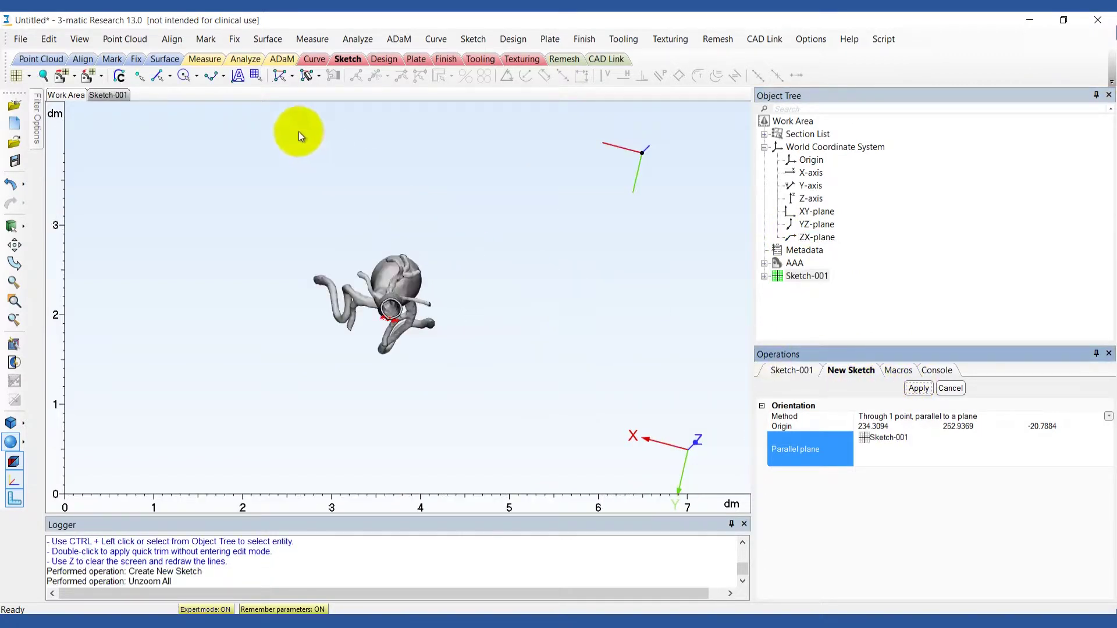
- Translate the new sketch 30 mm along the world Y-axis to offset it from the vessel
{"action": "left_click", "coordinate": [172, 39]}
{"action": "left_click", "coordinate": [169, 121]}
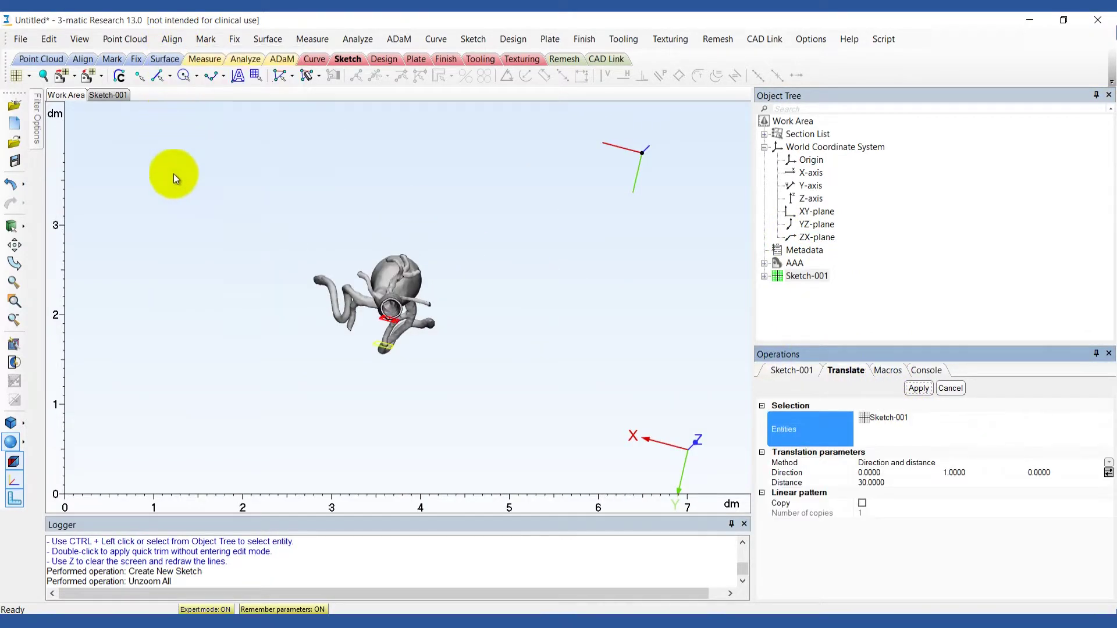
{"action": "left_click", "coordinate": [791, 474]}
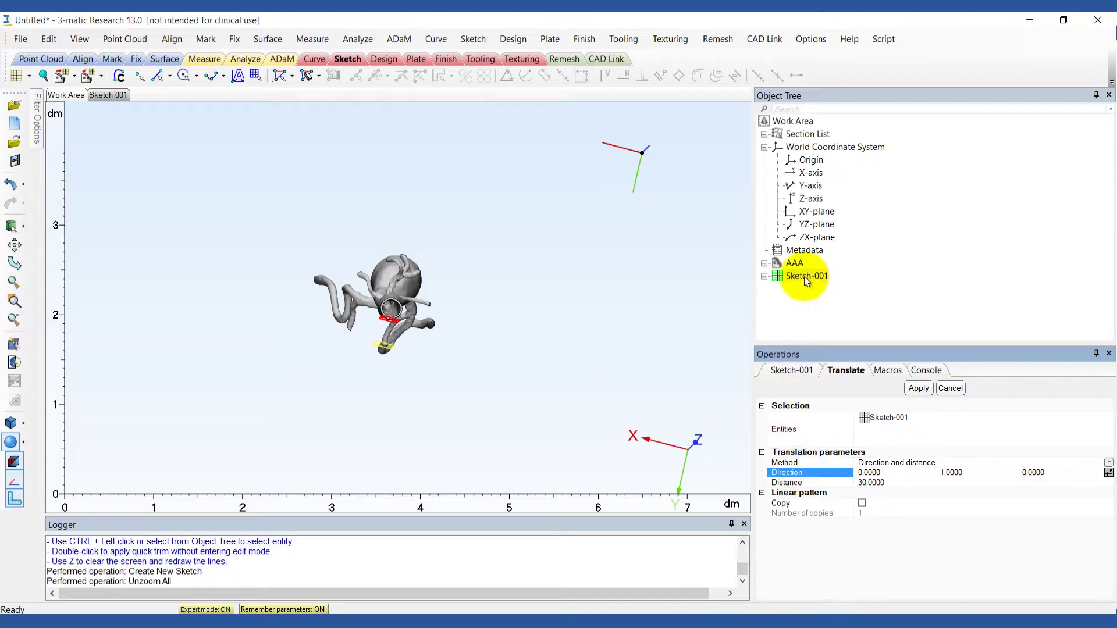
{"action": "left_click", "coordinate": [809, 185]}
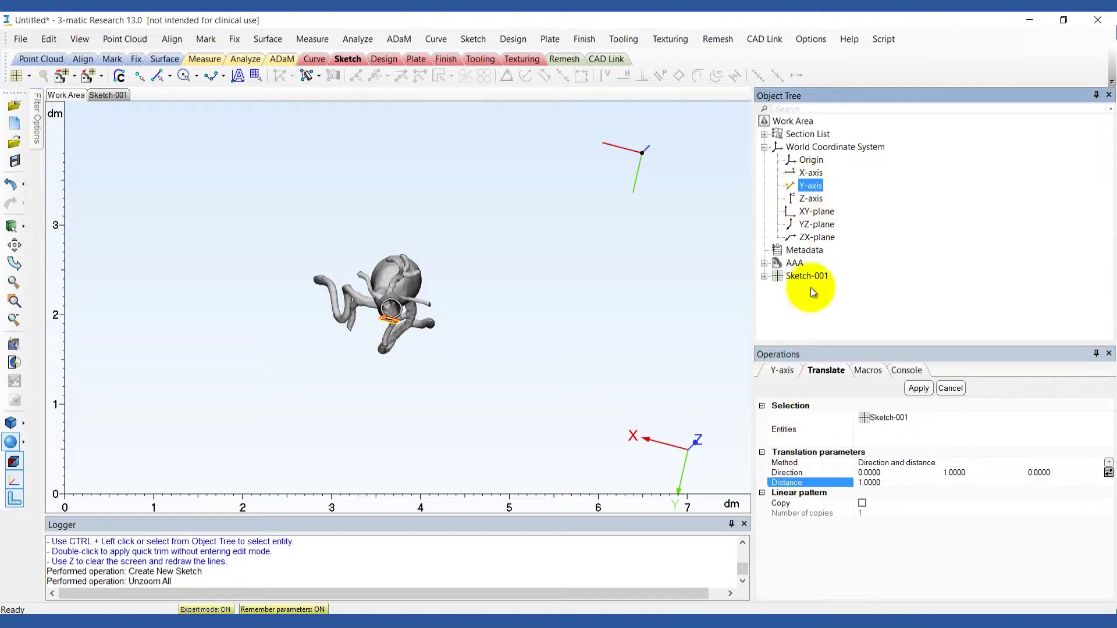
{"action": "double_click", "coordinate": [870, 483]}
{"action": "type", "text": "30"}
{"action": "key", "text": "Return"}
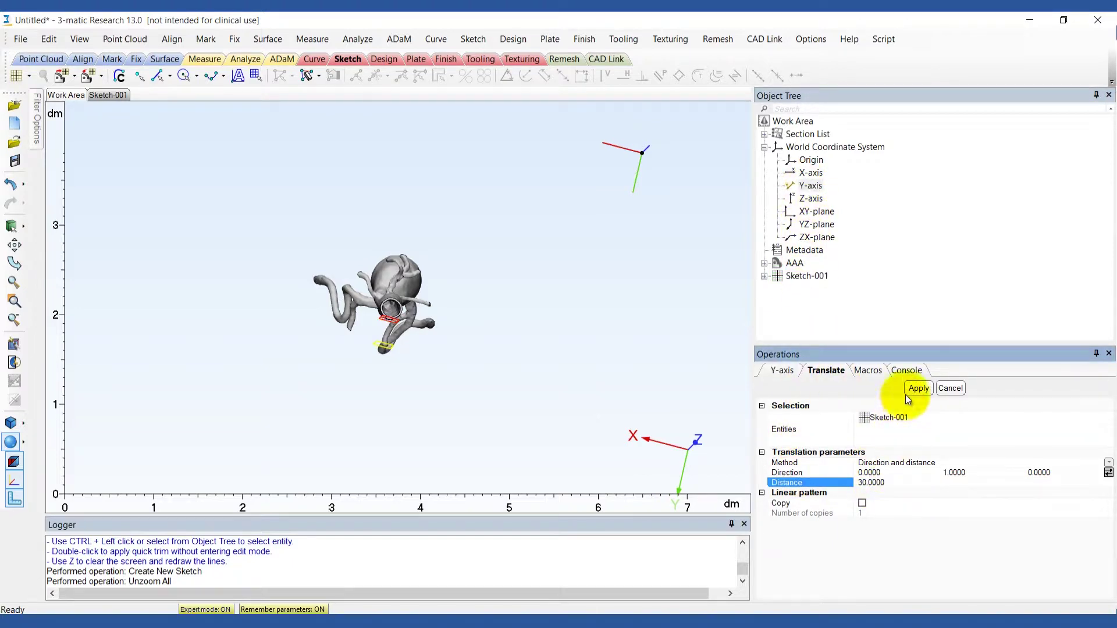
{"action": "left_click", "coordinate": [913, 390]}
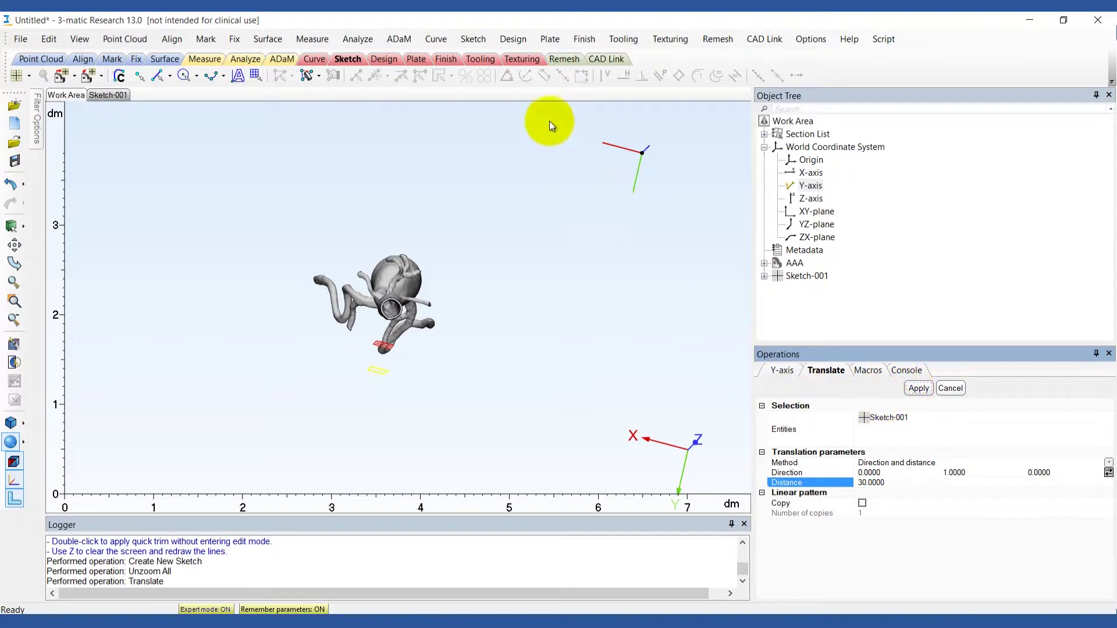
- Import the outline of the AAA part as reference curves into Sketch-001 and close the import operation
{"action": "left_click", "coordinate": [473, 39]}
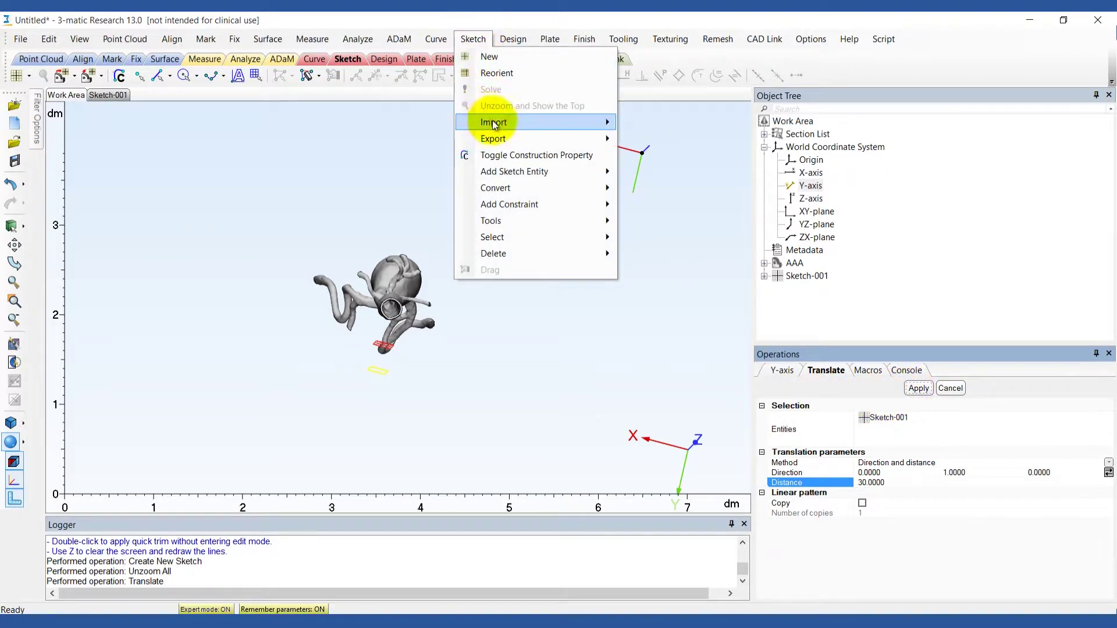
{"action": "mouse_move", "coordinate": [493, 125]}
{"action": "left_click", "coordinate": [655, 127]}
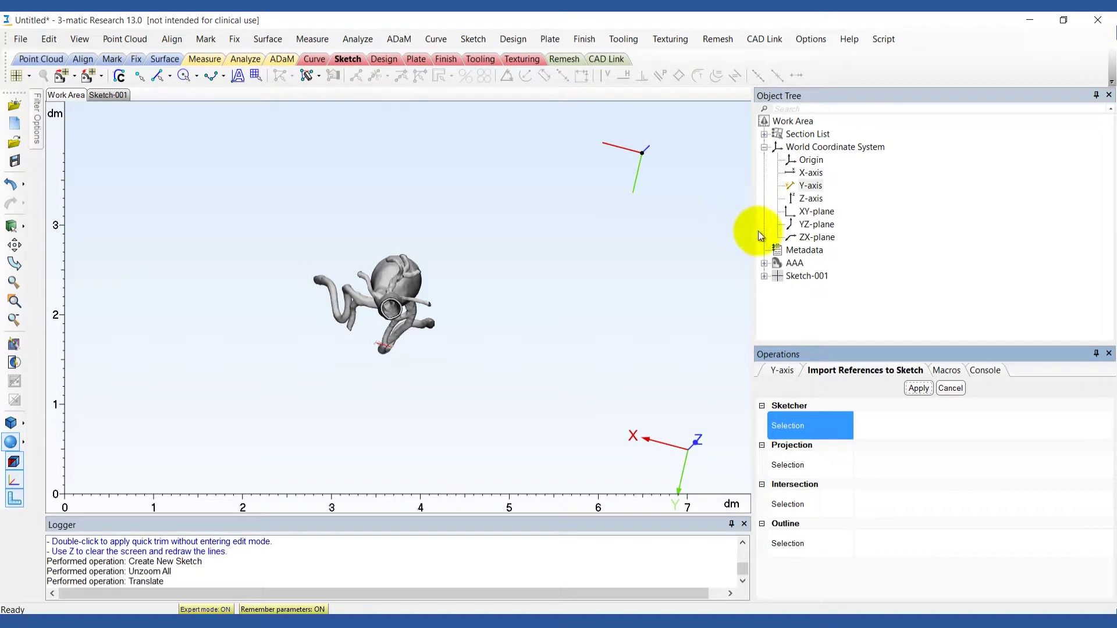
{"action": "left_click", "coordinate": [812, 277]}
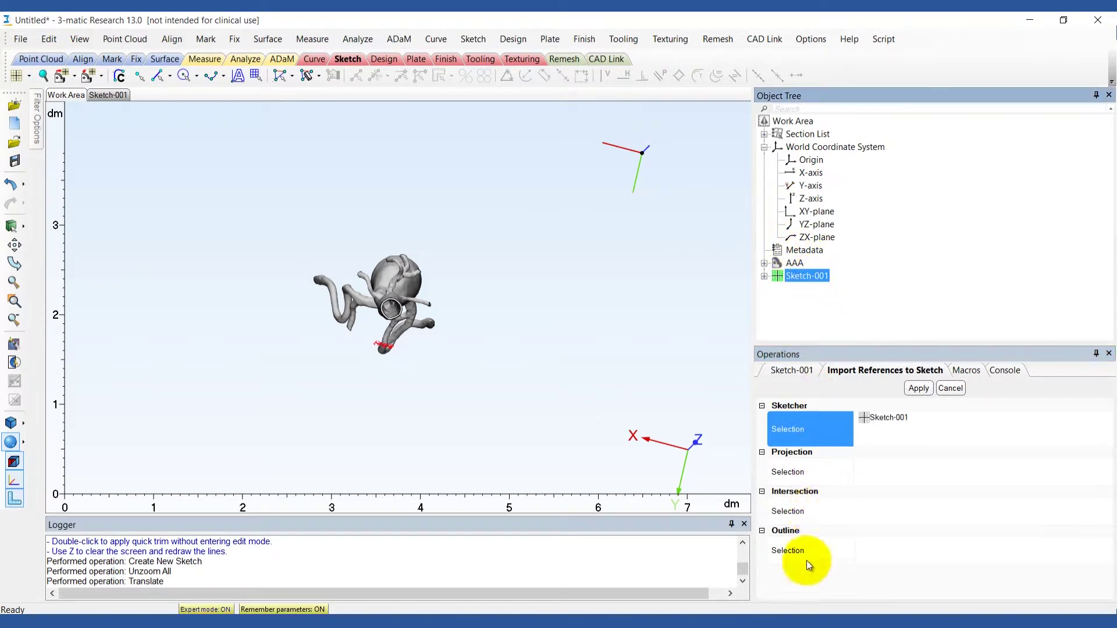
{"action": "left_click", "coordinate": [807, 560]}
{"action": "left_click", "coordinate": [799, 266]}
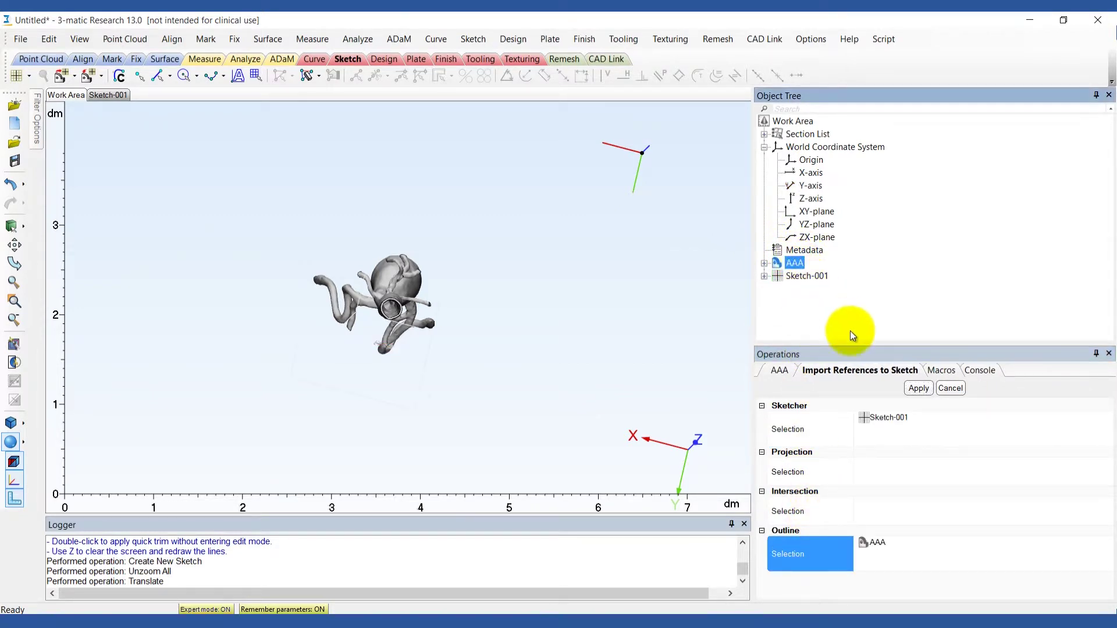
{"action": "left_click", "coordinate": [913, 389]}
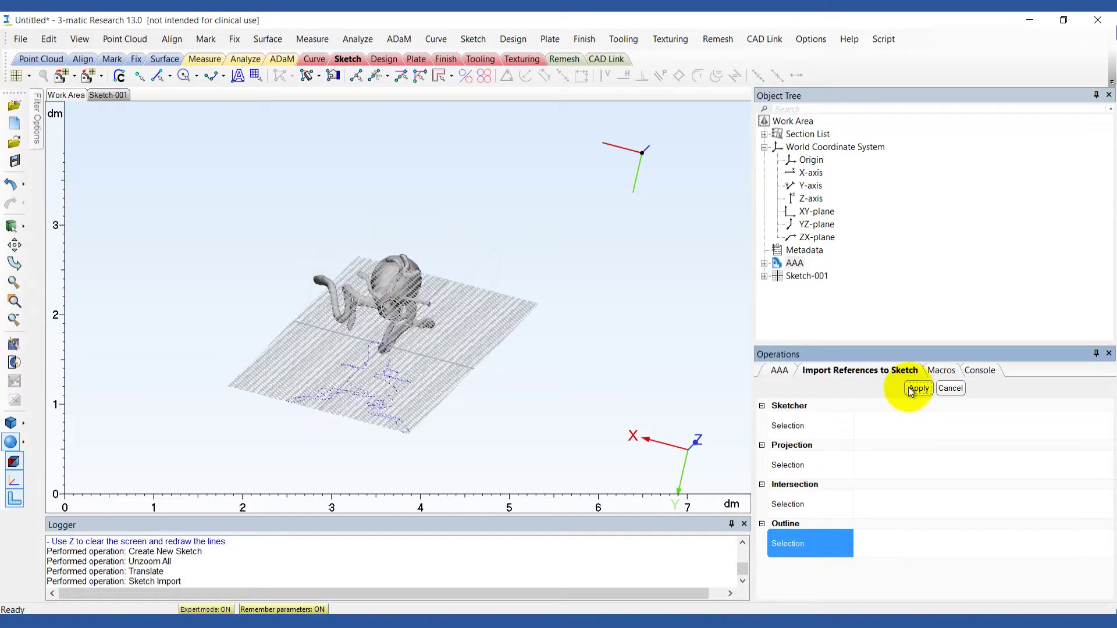
{"action": "right_click_drag", "start_coordinate": [473, 337], "coordinate": [490, 359]}
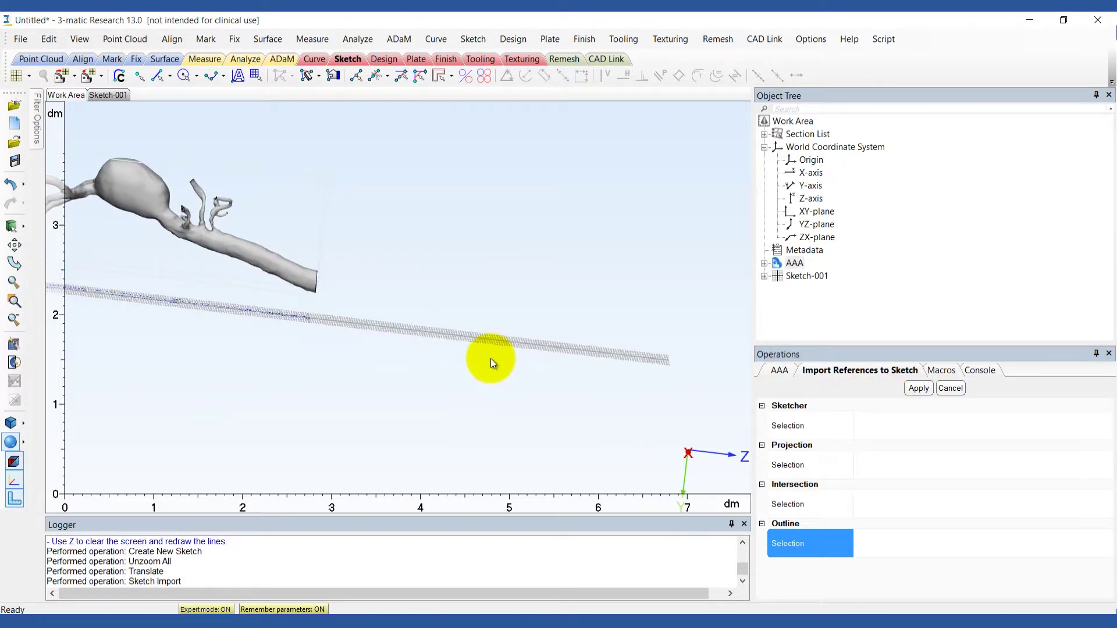
{"action": "mouse_move", "coordinate": [337, 326]}
{"action": "right_mouse_down"}
{"action": "mouse_move", "coordinate": [571, 391]}
{"action": "mouse_move", "coordinate": [570, 409]}
{"action": "right_mouse_up"}
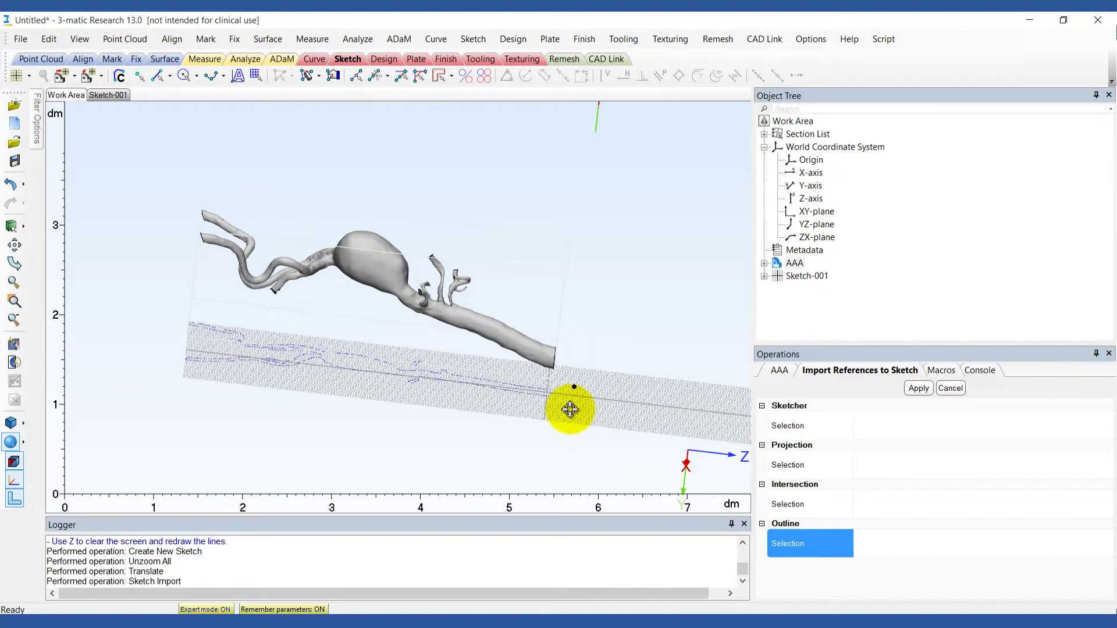
{"action": "left_click", "coordinate": [765, 148]}
{"action": "left_click", "coordinate": [951, 388]}
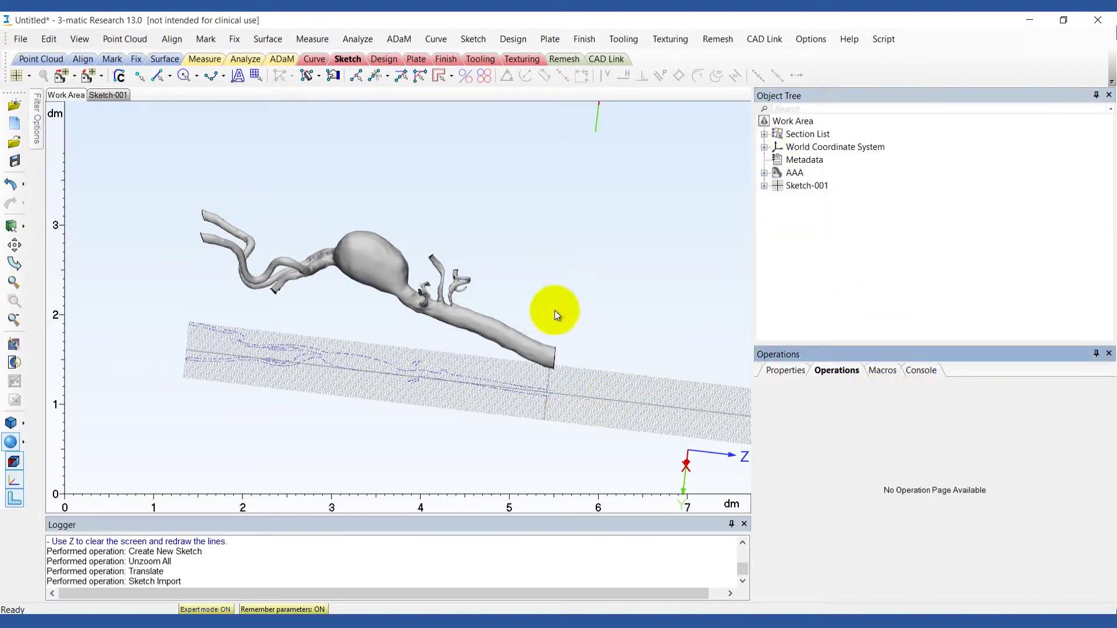
- In Sketch-001, draw a closed six-segment line sequence around the imported vessel outline, narrowing inward near the aneurysm on both long sides
{"action": "left_click", "coordinate": [127, 95]}
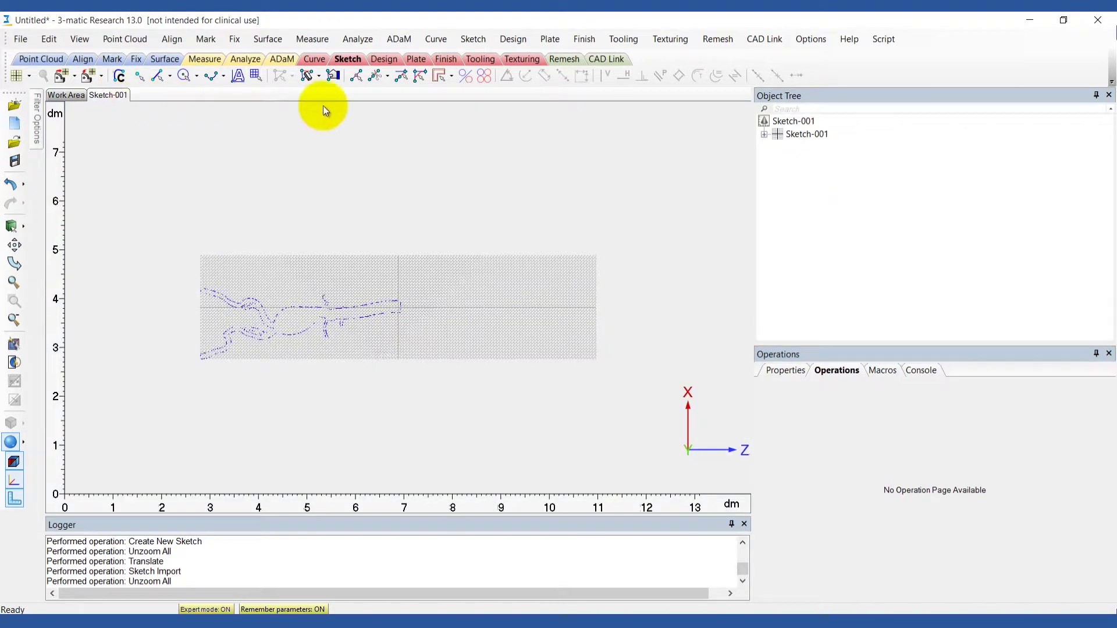
{"action": "left_click", "coordinate": [475, 41]}
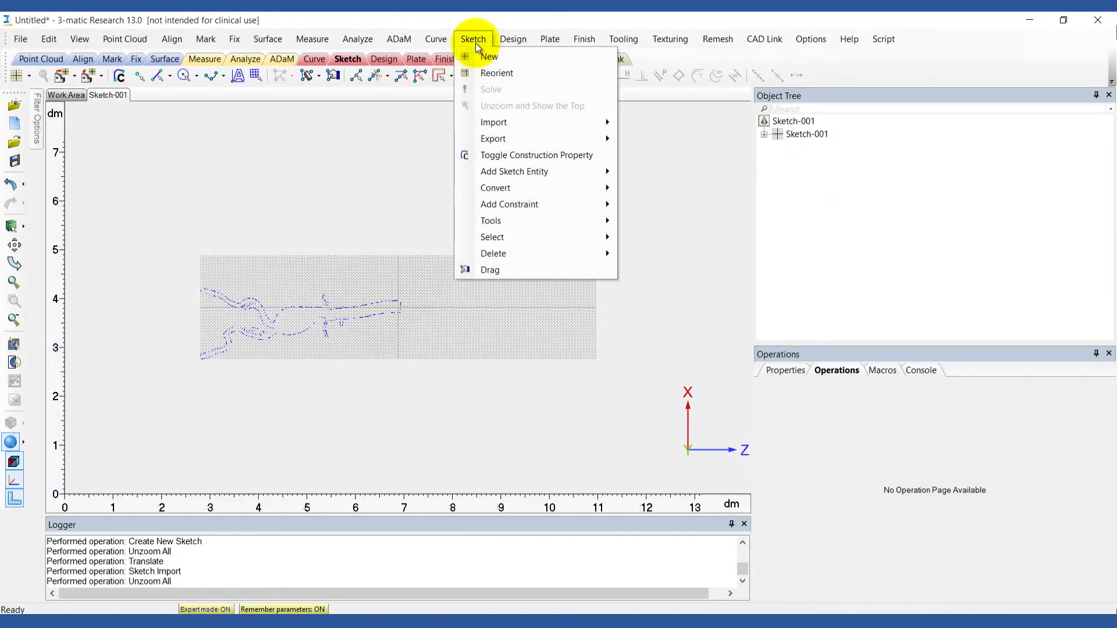
{"action": "mouse_move", "coordinate": [573, 173]}
{"action": "left_click", "coordinate": [670, 206]}
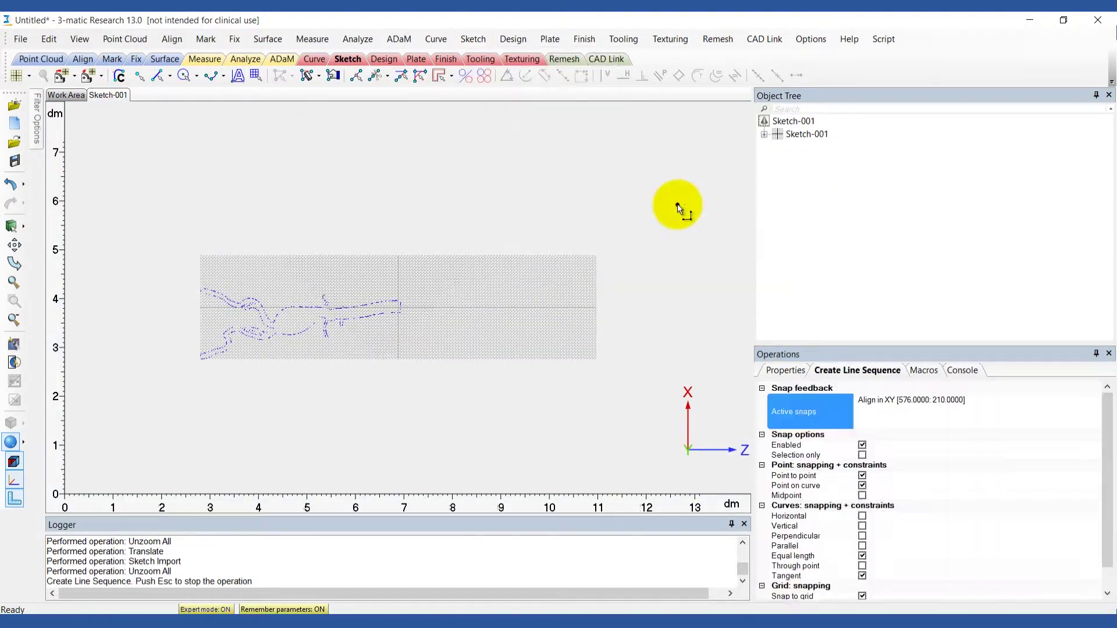
{"action": "scroll", "coordinate": [246, 328], "scroll_direction": "up", "scroll_amount": 4}
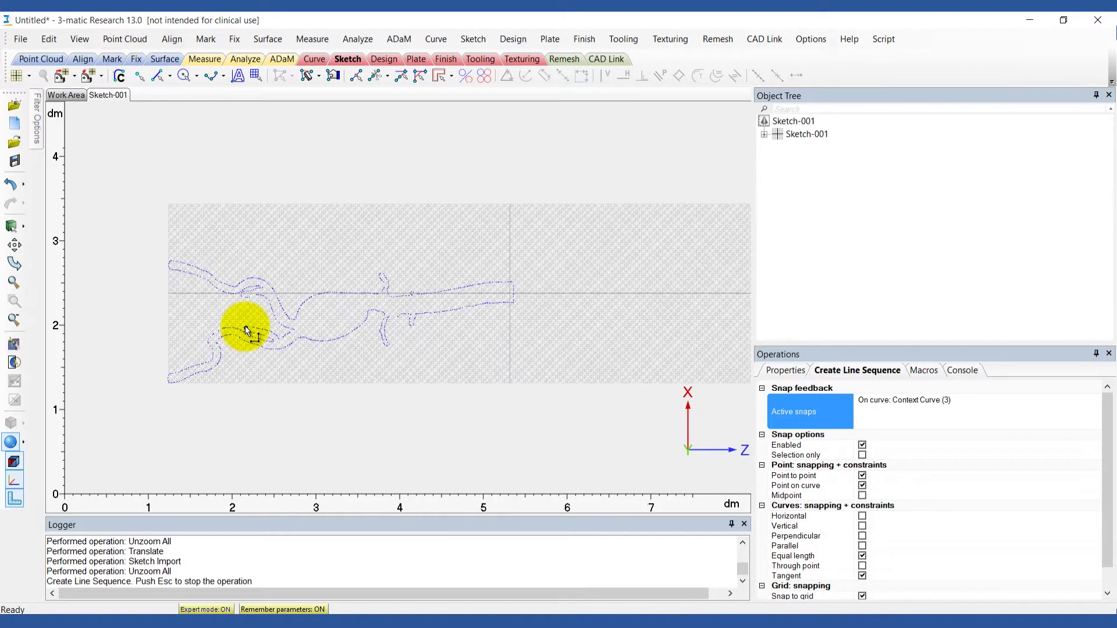
{"action": "left_click", "coordinate": [143, 231]}
{"action": "left_click", "coordinate": [348, 267]}
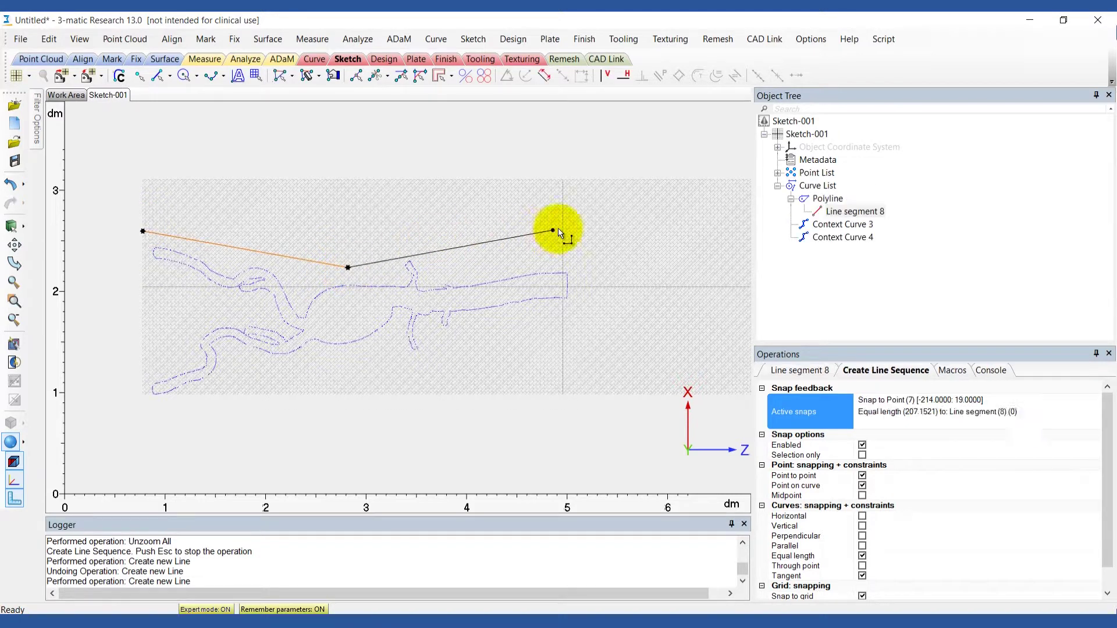
{"action": "left_click", "coordinate": [575, 226]}
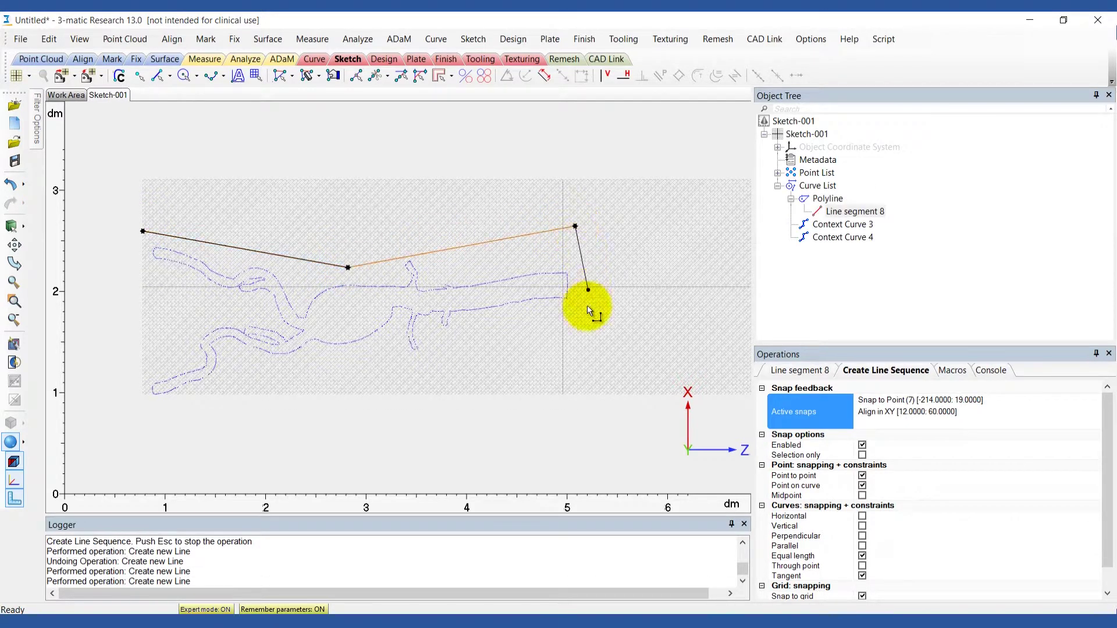
{"action": "left_click", "coordinate": [576, 362]}
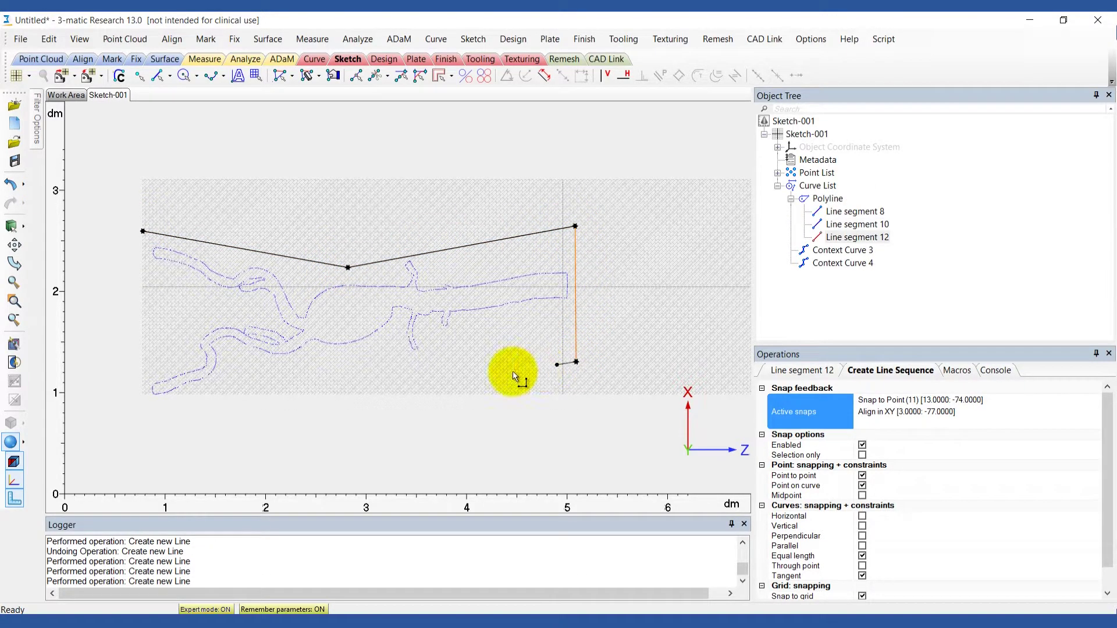
{"action": "left_click", "coordinate": [353, 351]}
{"action": "left_click", "coordinate": [144, 404]}
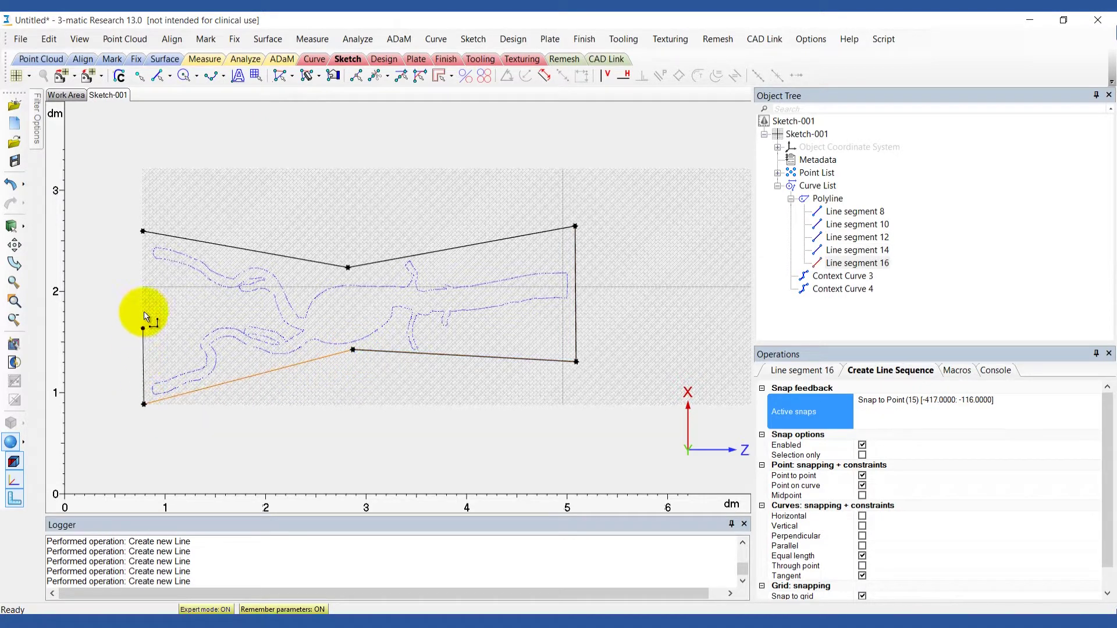
{"action": "left_click", "coordinate": [143, 232]}
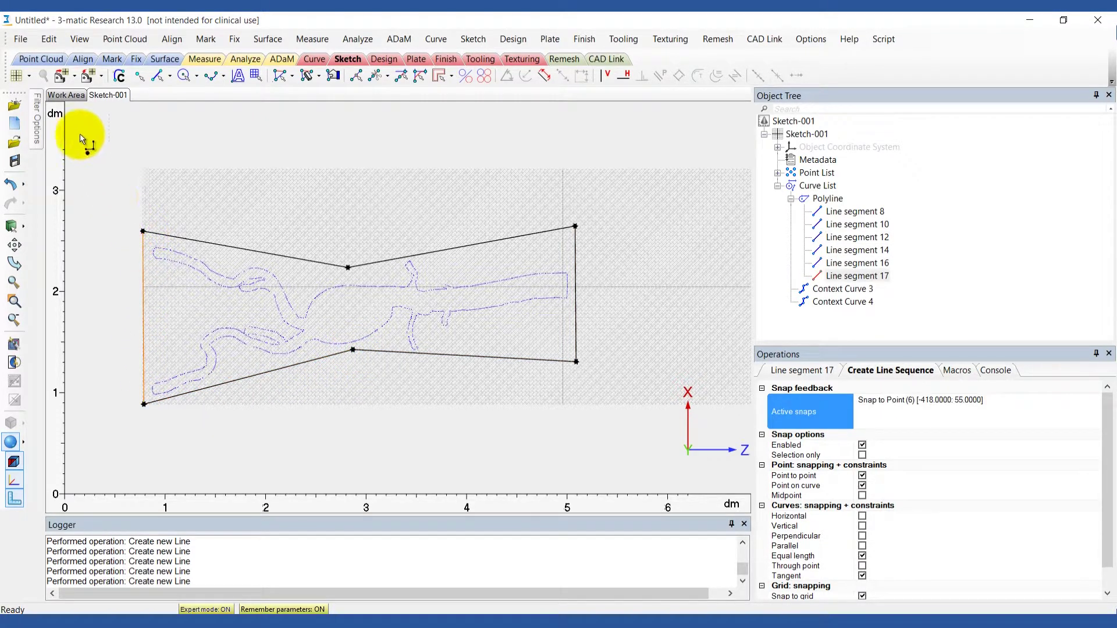
- Extrude Sketch-001 into a new solid base plate with a blind depth of 3 mm in both directions
{"action": "left_click", "coordinate": [65, 96]}
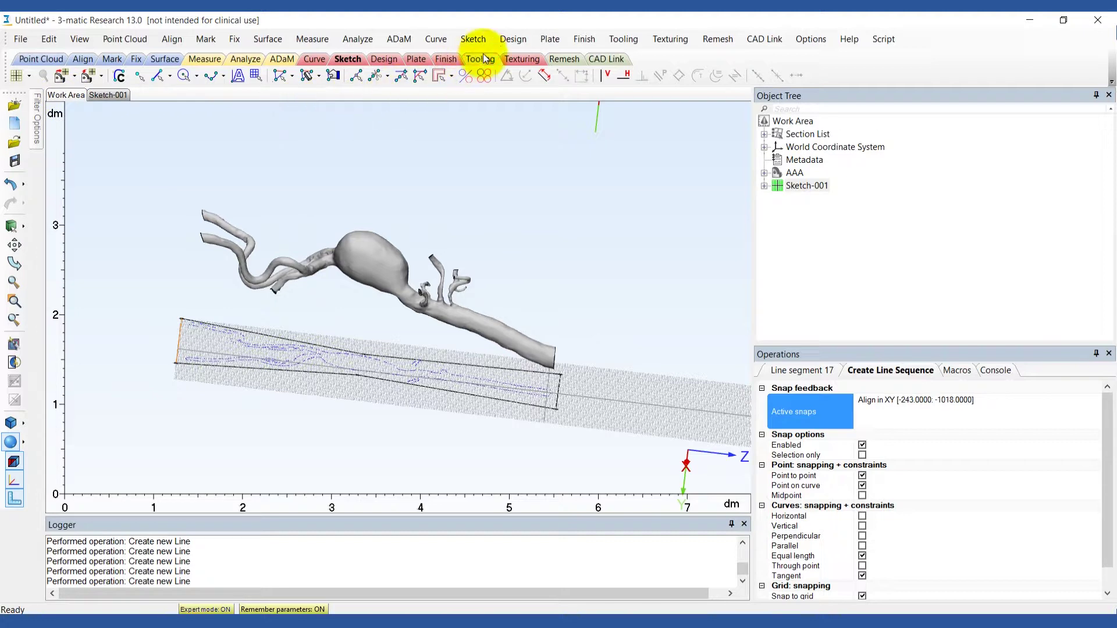
{"action": "left_click", "coordinate": [511, 39]}
{"action": "left_click", "coordinate": [510, 54]}
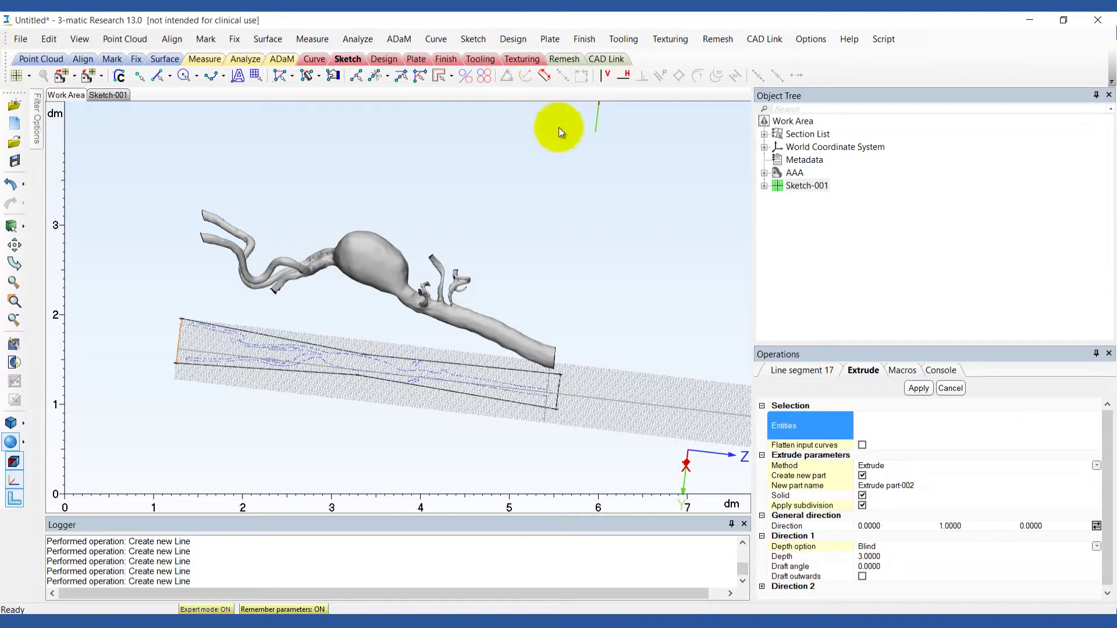
{"action": "left_click", "coordinate": [803, 187]}
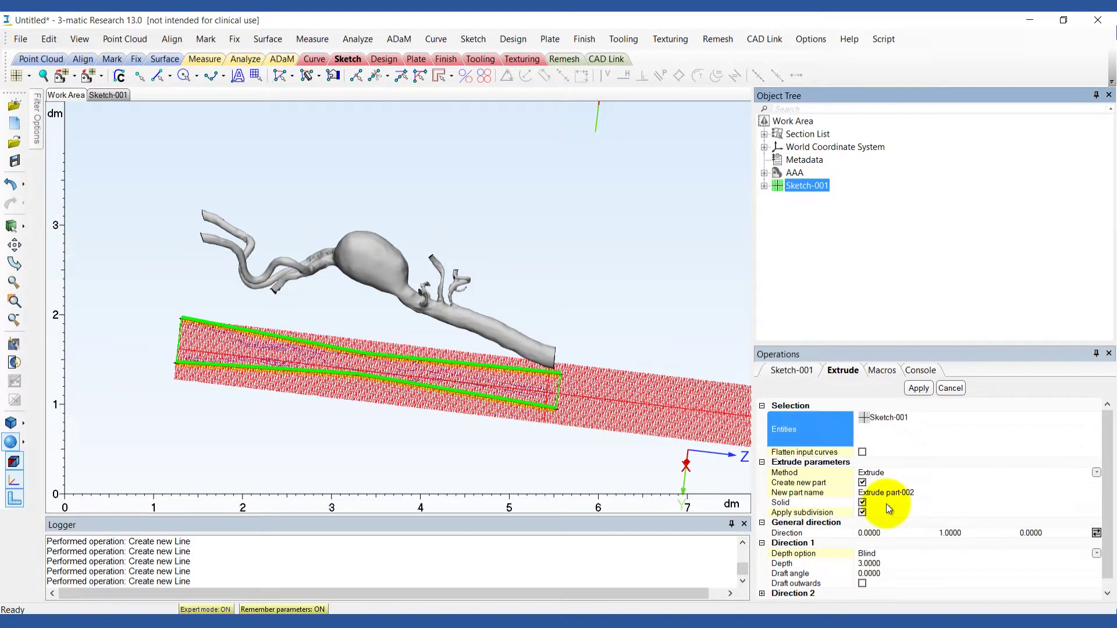
{"action": "left_click", "coordinate": [872, 564]}
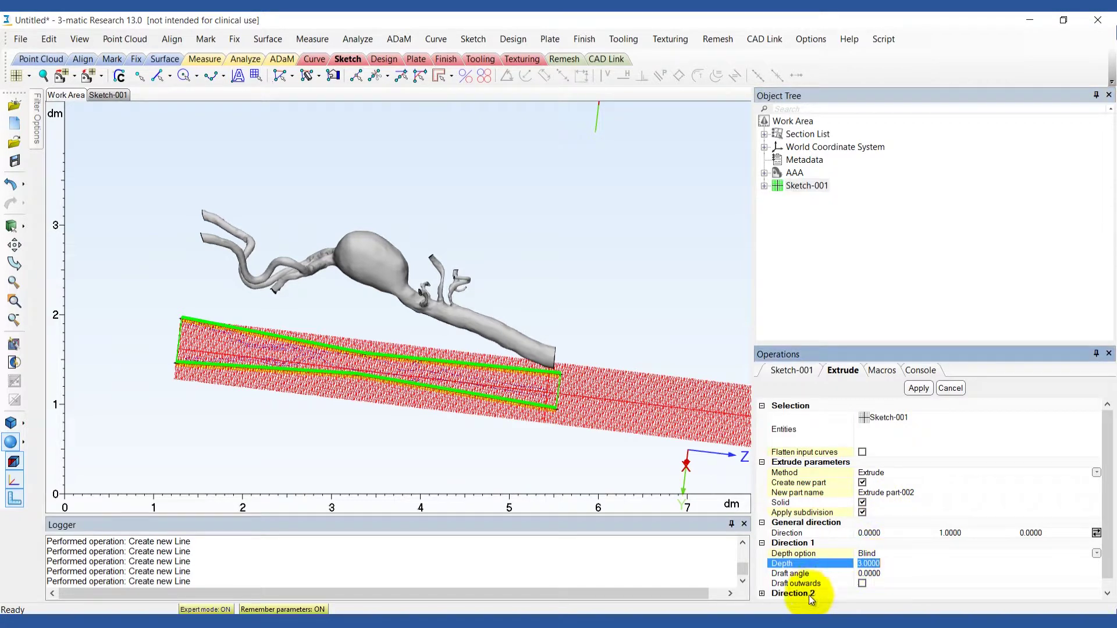
{"action": "scroll", "coordinate": [845, 554], "scroll_direction": "down", "scroll_amount": 2}
{"action": "left_click", "coordinate": [868, 561]}
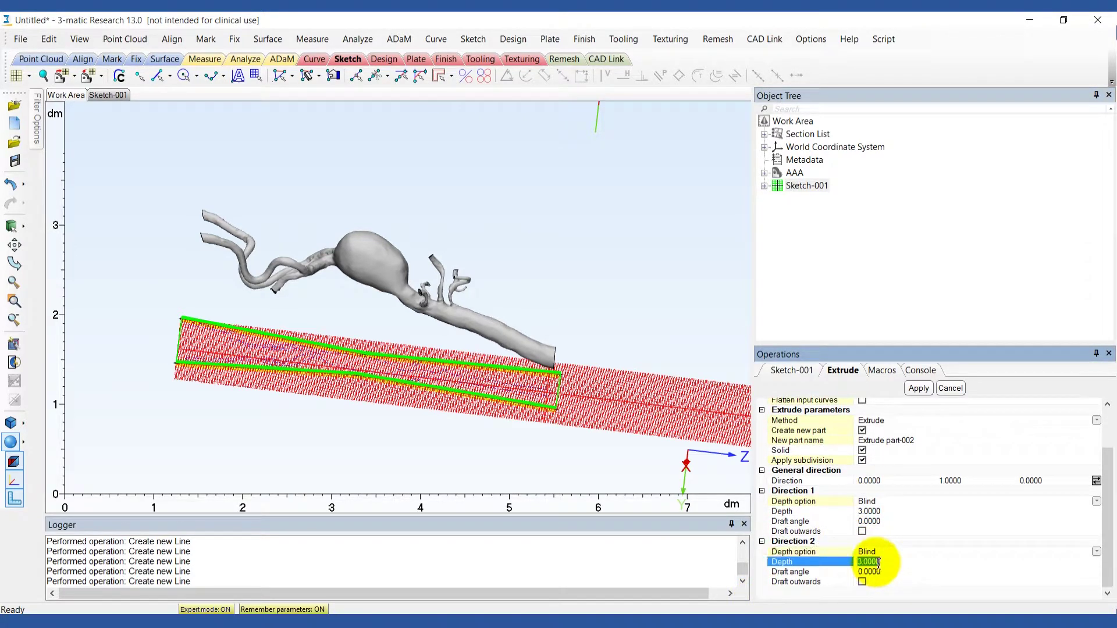
{"action": "left_click", "coordinate": [918, 389]}
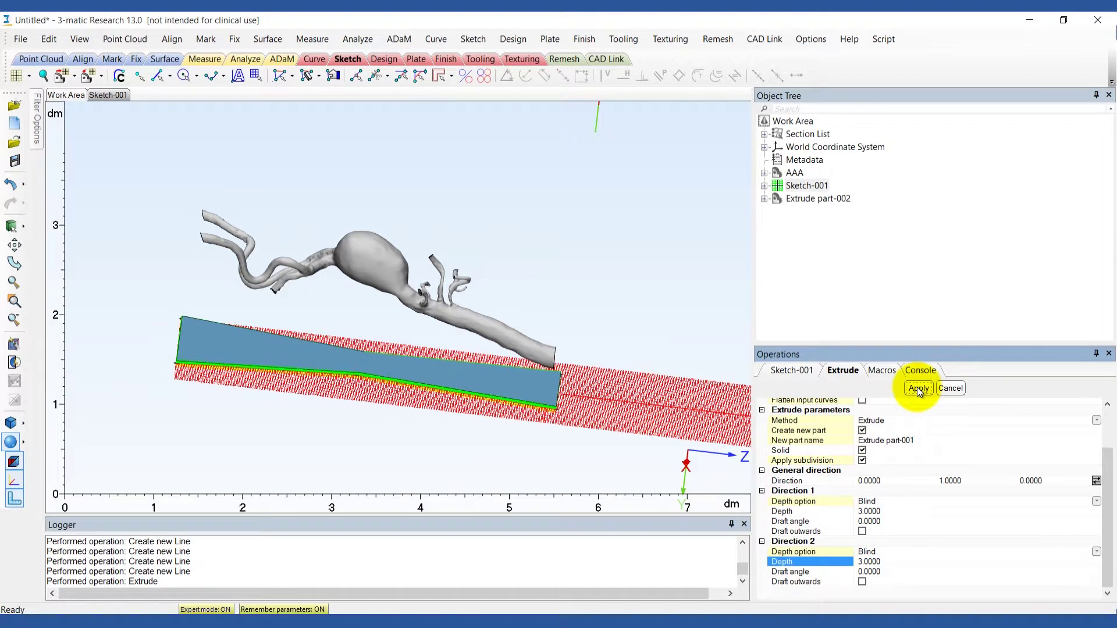
- Hide Sketch-001 in the work area and close the Extrude operation
{"action": "right_click", "coordinate": [803, 185]}
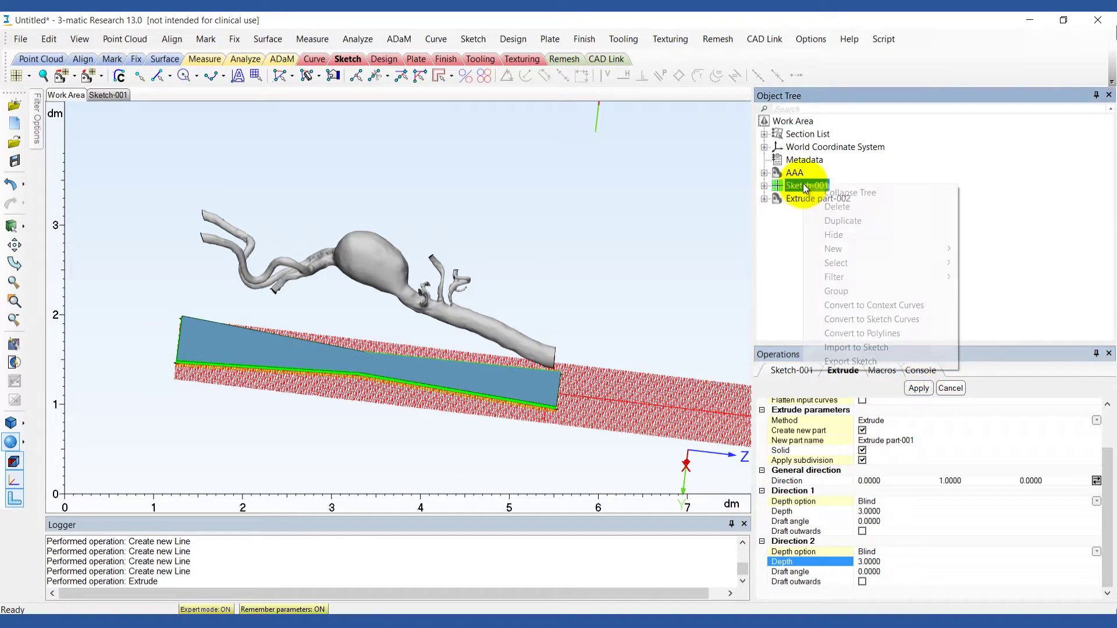
{"action": "left_click", "coordinate": [827, 231]}
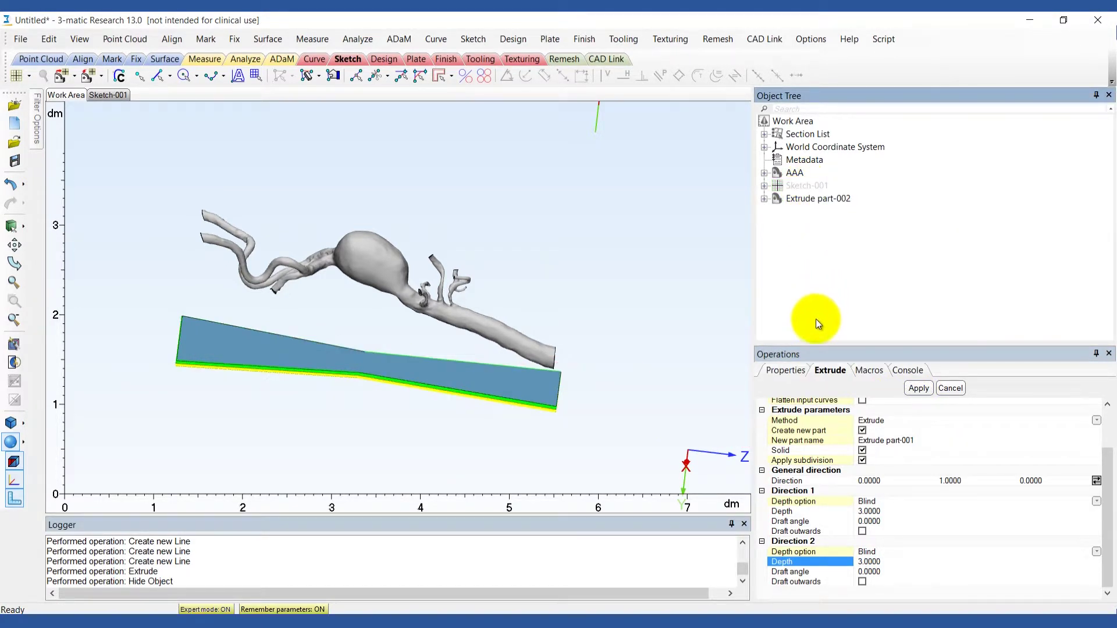
{"action": "left_click", "coordinate": [950, 388]}
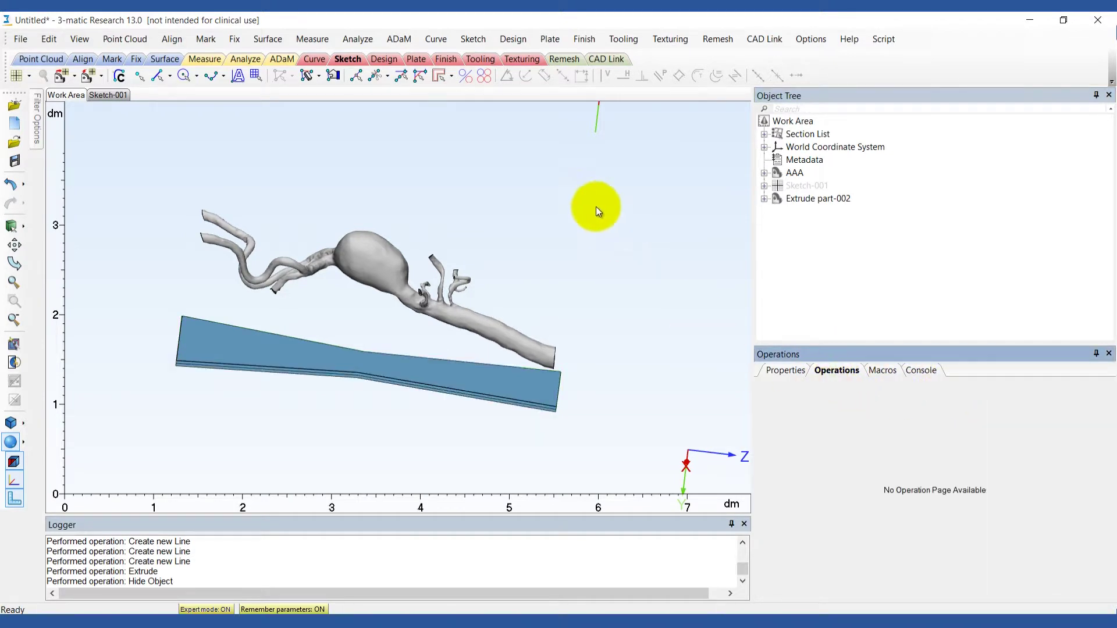
- Start creating a cylinder primitive by the 2 Points method and set its extend length to 3 mm
{"action": "left_click", "coordinate": [522, 41]}
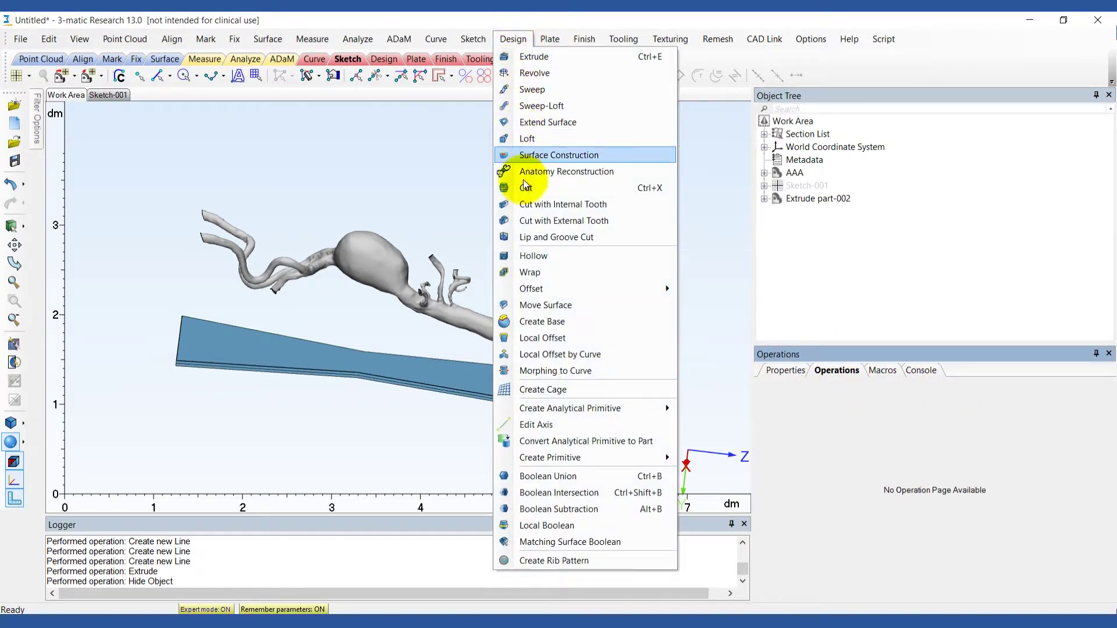
{"action": "mouse_move", "coordinate": [661, 460]}
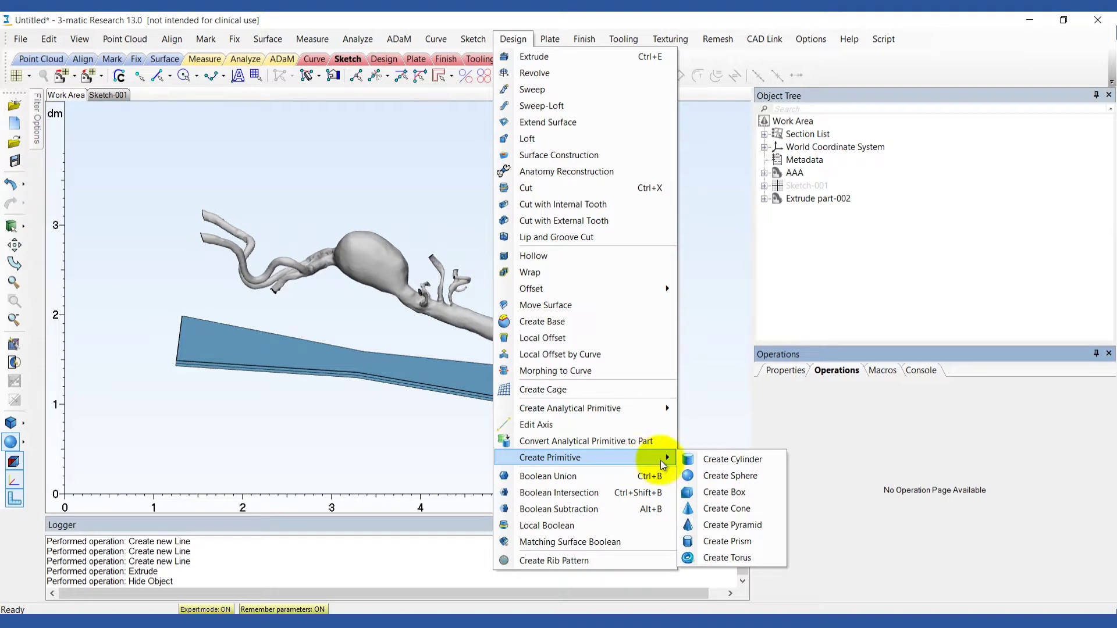
{"action": "left_click", "coordinate": [700, 460]}
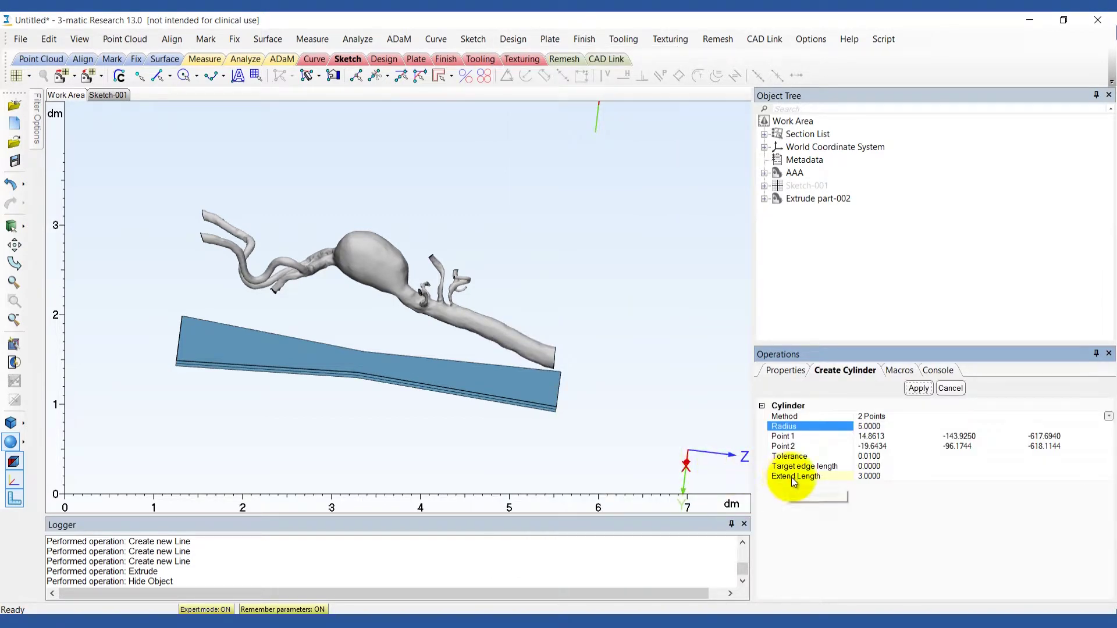
{"action": "left_click", "coordinate": [206, 610]}
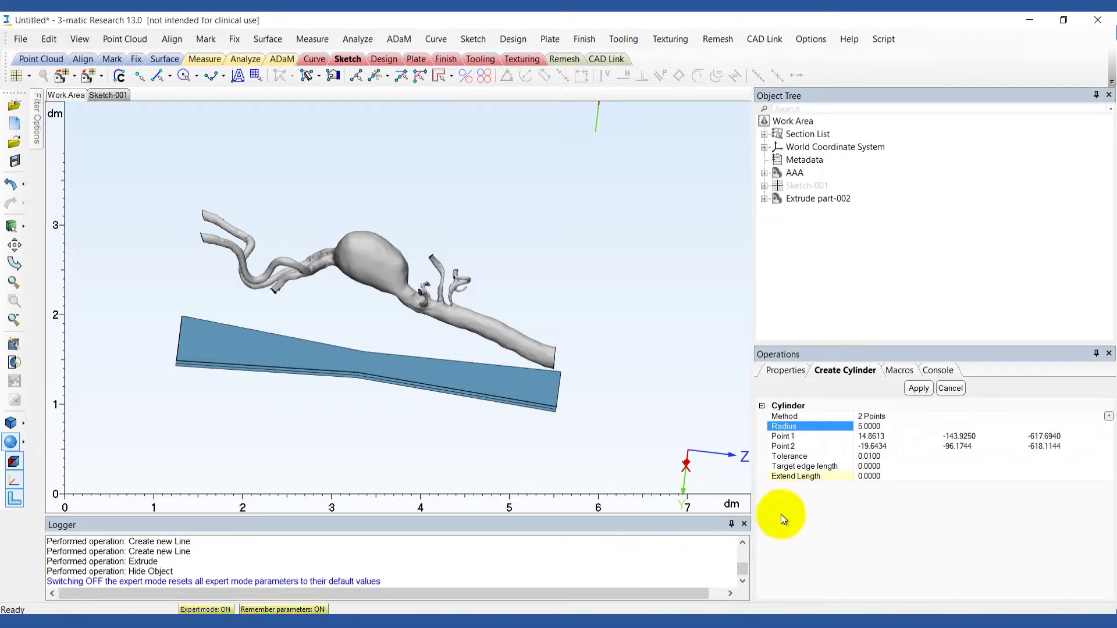
{"action": "left_click", "coordinate": [867, 476]}
{"action": "type", "text": "3"}
{"action": "key", "text": "Return"}
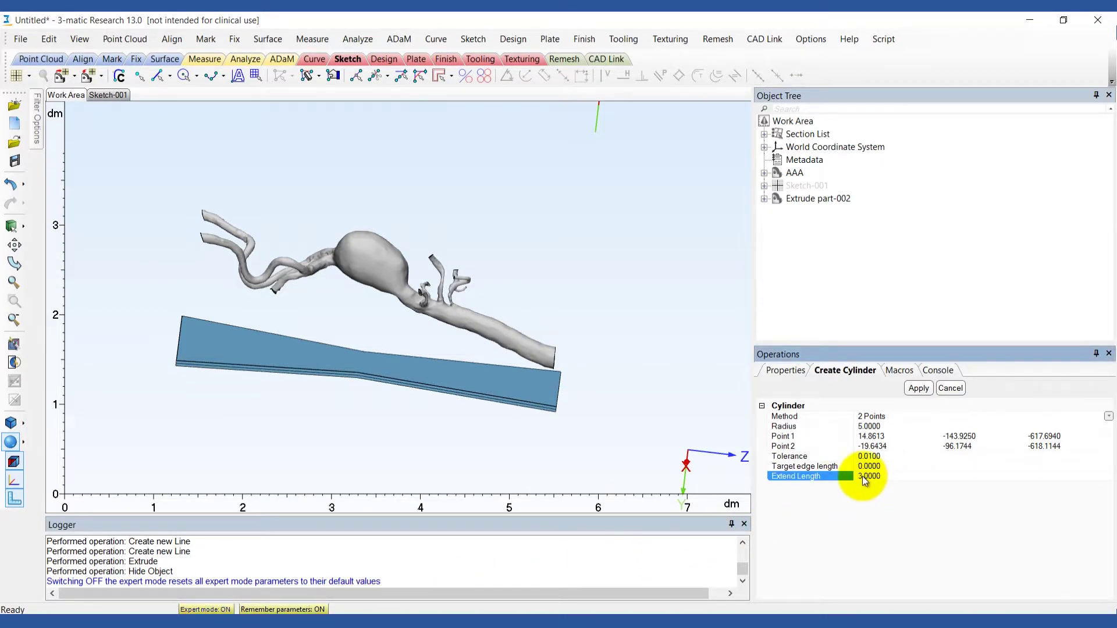
- Create a 5 mm radius support cylinder from the underside of the aorta's large open end down to the base plate
{"action": "right_click_drag", "start_coordinate": [584, 360], "coordinate": [482, 351]}
{"action": "scroll", "coordinate": [481, 351], "scroll_direction": "up", "scroll_amount": 5}
{"action": "middle_click_drag", "start_coordinate": [379, 204], "coordinate": [451, 433]}
{"action": "right_click_drag", "start_coordinate": [452, 433], "coordinate": [396, 429]}
{"action": "left_click", "coordinate": [788, 437]}
{"action": "left_click", "coordinate": [371, 356]}
{"action": "left_click", "coordinate": [370, 358]}
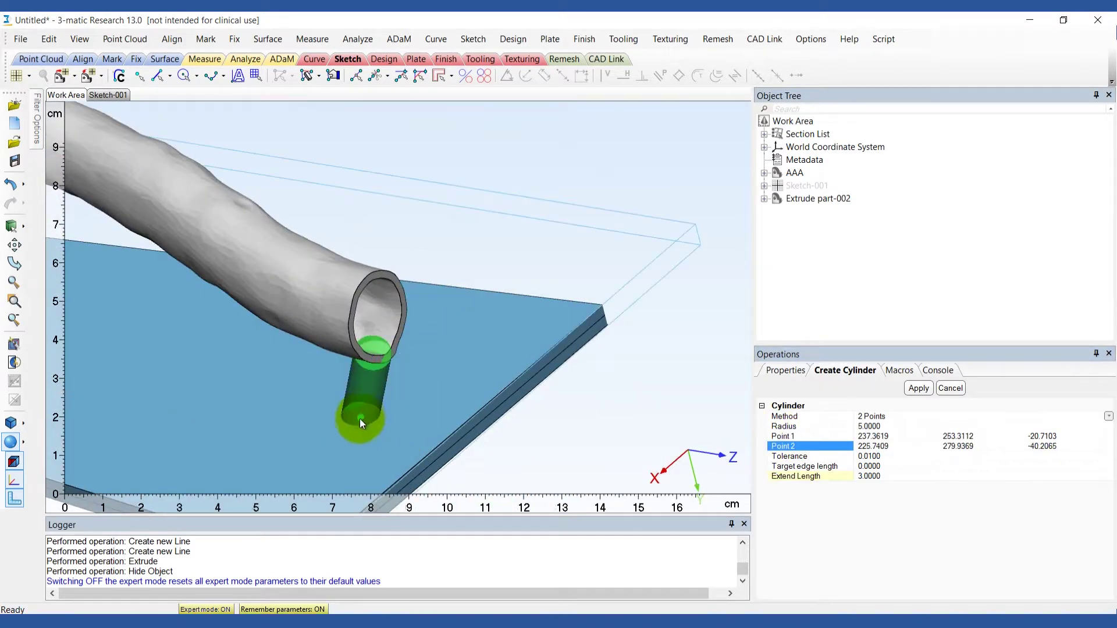
{"action": "left_click", "coordinate": [343, 451]}
{"action": "left_click", "coordinate": [789, 445]}
{"action": "left_click", "coordinate": [788, 438]}
{"action": "scroll", "coordinate": [388, 373], "scroll_direction": "up", "scroll_amount": 5}
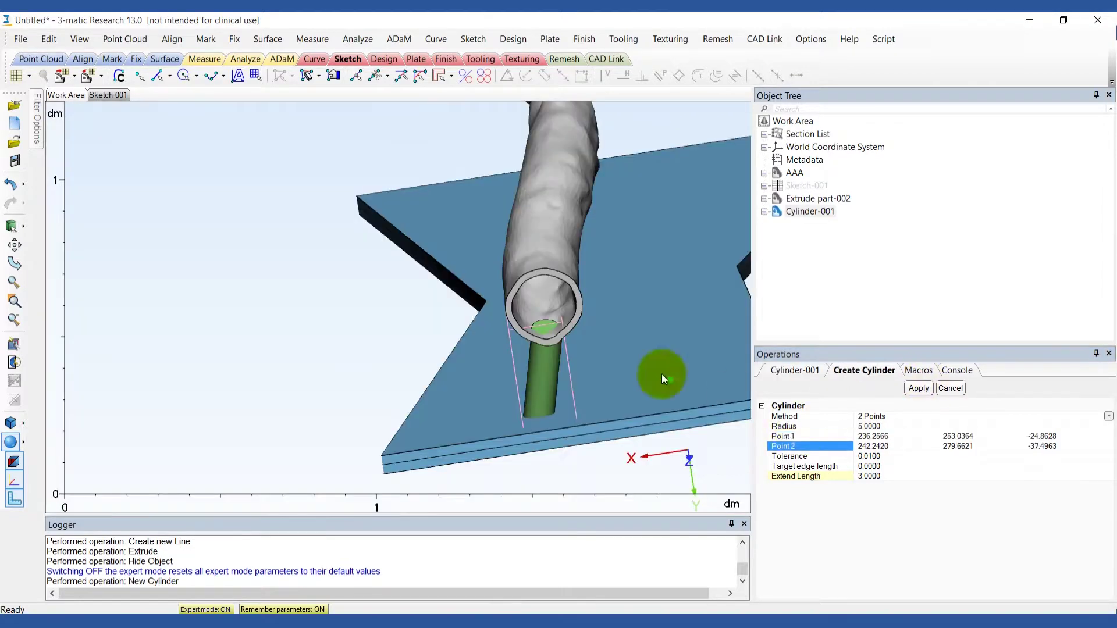
- Create a second support cylinder from the underside of the straight aorta section, further from its open end, to the base plate
{"action": "left_click", "coordinate": [799, 436]}
{"action": "right_click_drag", "start_coordinate": [621, 362], "coordinate": [338, 407]}
{"action": "scroll", "coordinate": [355, 313], "scroll_direction": "up", "scroll_amount": 5}
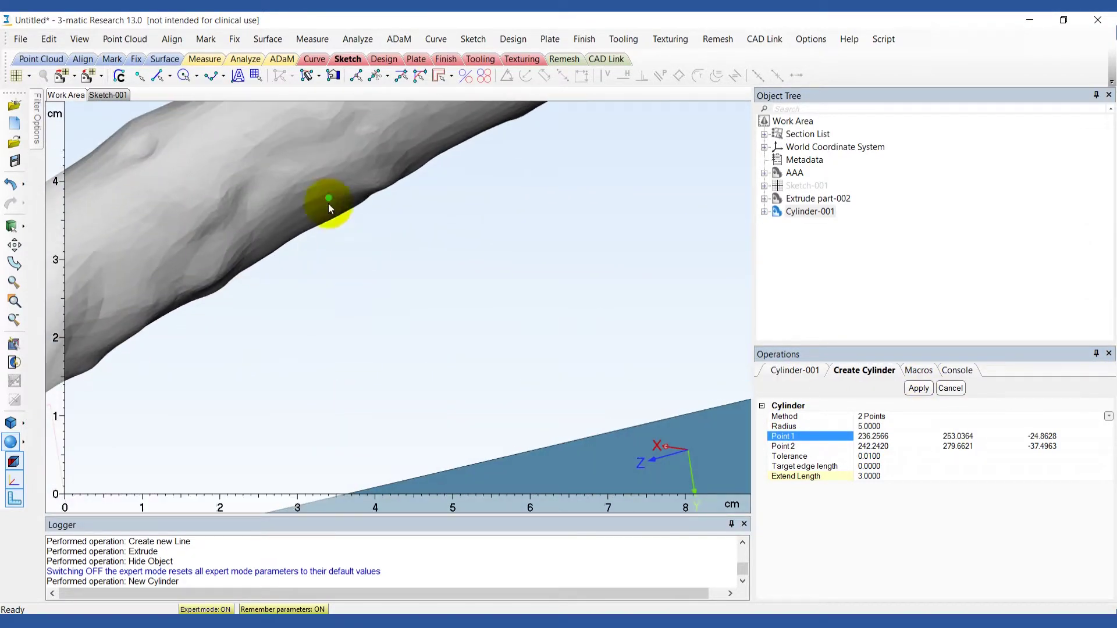
{"action": "left_click", "coordinate": [329, 204]}
{"action": "right_click_drag", "start_coordinate": [367, 283], "coordinate": [431, 283]}
{"action": "scroll", "coordinate": [430, 282], "scroll_direction": "down", "scroll_amount": 5}
{"action": "left_click", "coordinate": [415, 363]}
{"action": "right_click_drag", "start_coordinate": [416, 363], "coordinate": [429, 359]}
{"action": "left_click", "coordinate": [919, 388]}
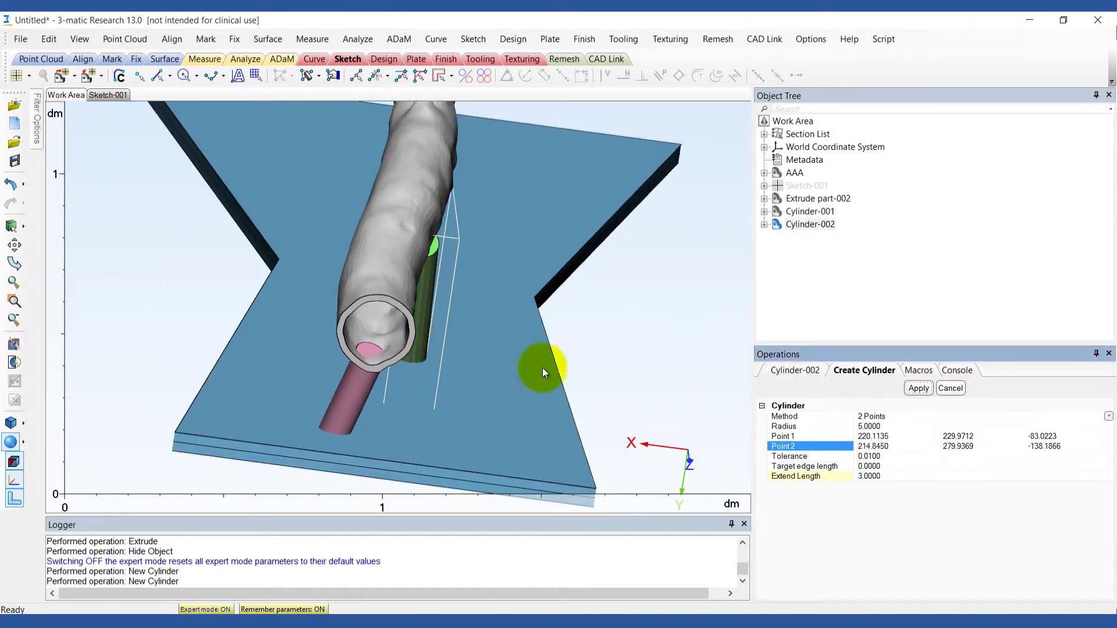
- Create a third support cylinder from the aorta's underside near the small side branches down to the base plate
{"action": "scroll", "coordinate": [541, 366], "scroll_direction": "down", "scroll_amount": 4}
{"action": "right_click_drag", "start_coordinate": [375, 269], "coordinate": [466, 417]}
{"action": "scroll", "coordinate": [474, 377], "scroll_direction": "up", "scroll_amount": 5}
{"action": "left_click", "coordinate": [779, 436]}
{"action": "left_click", "coordinate": [508, 314]}
{"action": "left_click", "coordinate": [394, 445]}
{"action": "scroll", "coordinate": [394, 445], "scroll_direction": "down", "scroll_amount": 5}
{"action": "left_click", "coordinate": [453, 466]}
{"action": "left_click", "coordinate": [386, 396]}
{"action": "left_click", "coordinate": [924, 387]}
- Create a fourth support cylinder from the underside of the aneurysm sac down to the base plate
{"action": "right_click_drag", "start_coordinate": [623, 415], "coordinate": [267, 393]}
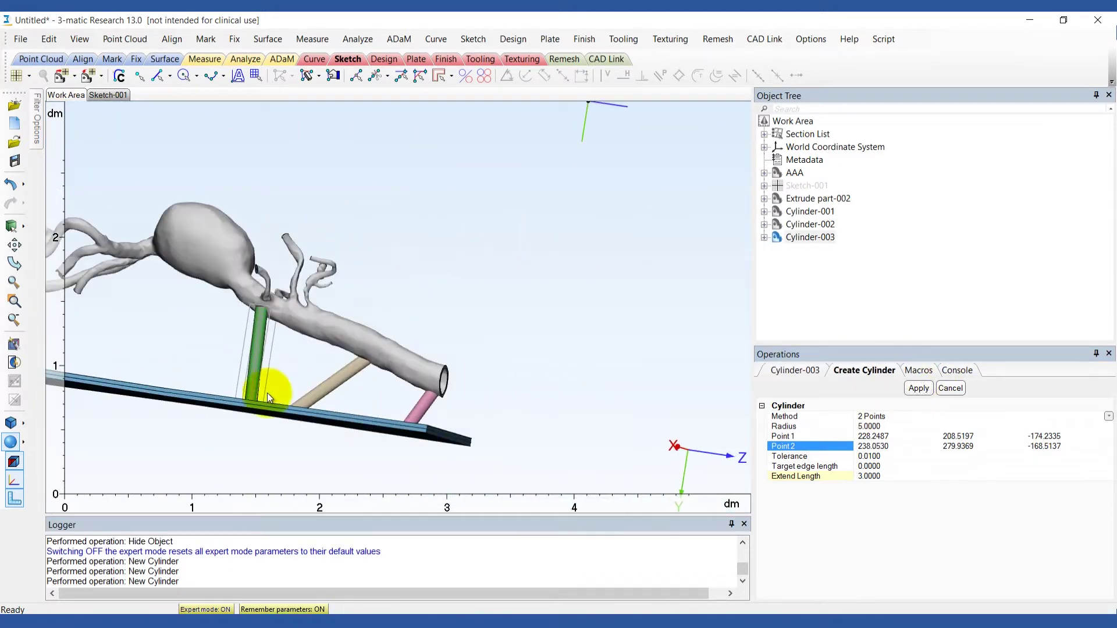
{"action": "middle_click_drag", "start_coordinate": [267, 393], "coordinate": [418, 383]}
{"action": "scroll", "coordinate": [419, 383], "scroll_direction": "up", "scroll_amount": 2}
{"action": "scroll", "coordinate": [423, 368], "scroll_direction": "down", "scroll_amount": 2}
{"action": "right_click_drag", "start_coordinate": [419, 383], "coordinate": [421, 352]}
{"action": "scroll", "coordinate": [421, 352], "scroll_direction": "up", "scroll_amount": 5}
{"action": "left_click", "coordinate": [802, 437]}
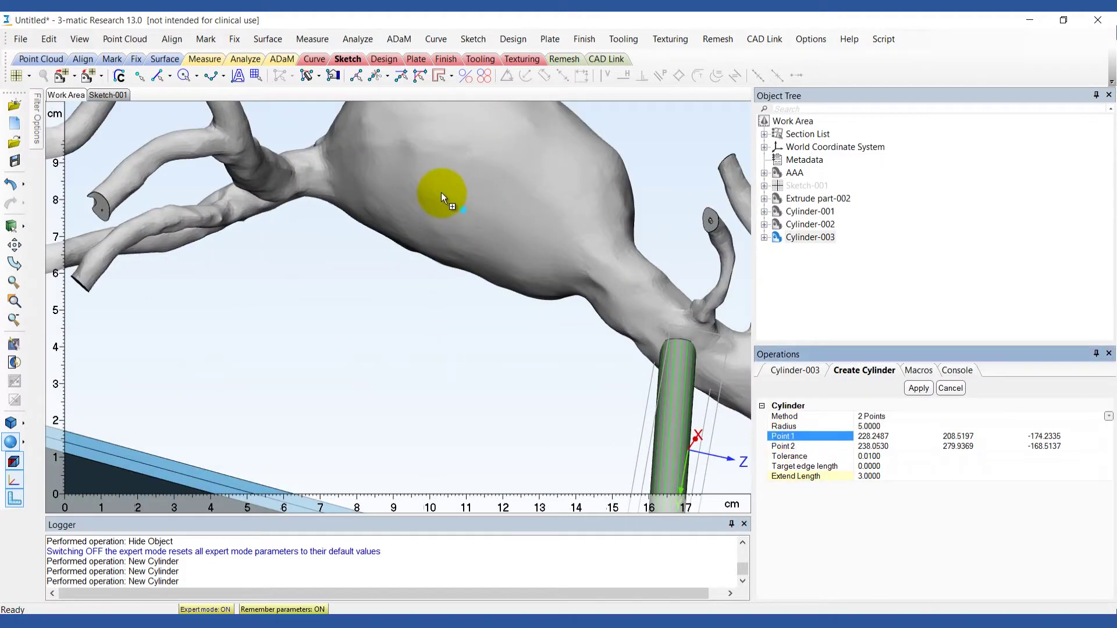
{"action": "left_click", "coordinate": [441, 196]}
{"action": "right_click_drag", "start_coordinate": [440, 201], "coordinate": [502, 364]}
{"action": "scroll", "coordinate": [409, 393], "scroll_direction": "down", "scroll_amount": 2}
{"action": "left_click", "coordinate": [409, 394]}
{"action": "scroll", "coordinate": [409, 395], "scroll_direction": "down", "scroll_amount": 4}
{"action": "left_click", "coordinate": [415, 424]}
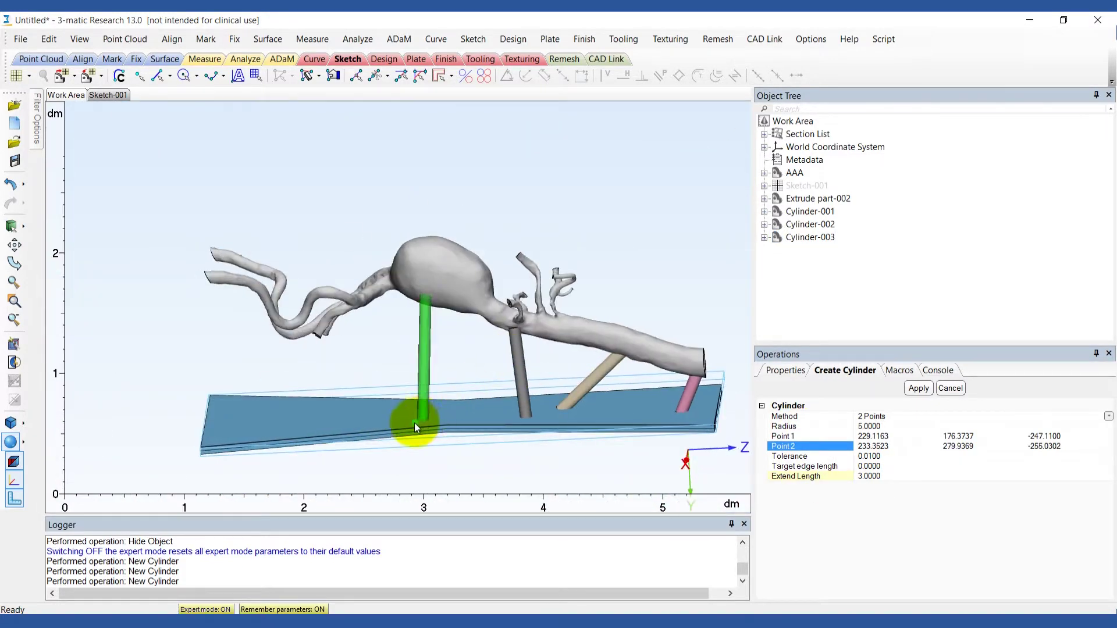
{"action": "left_click", "coordinate": [403, 424]}
{"action": "left_click", "coordinate": [919, 388]}
- Create a fifth support cylinder from the opposite side of the aneurysm sac's underside down to the base plate
{"action": "right_click_drag", "start_coordinate": [631, 428], "coordinate": [366, 295]}
{"action": "left_click", "coordinate": [373, 303]}
{"action": "right_click_drag", "start_coordinate": [418, 361], "coordinate": [372, 407]}
{"action": "left_click", "coordinate": [368, 415]}
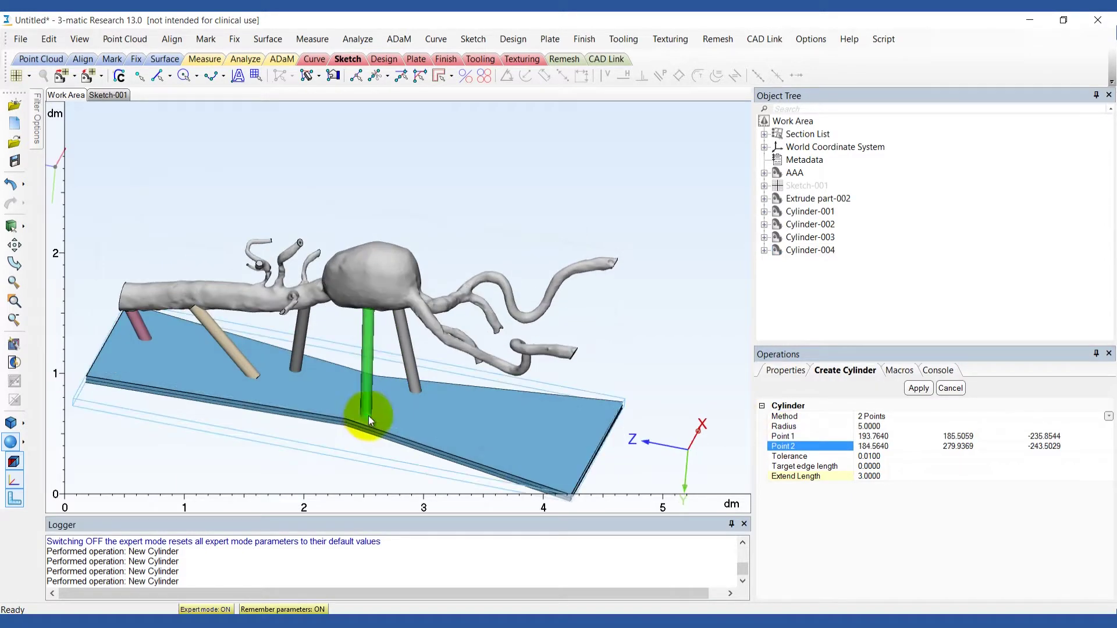
{"action": "right_click_drag", "start_coordinate": [512, 434], "coordinate": [425, 445]}
{"action": "left_click", "coordinate": [919, 388]}
- Create a sixth support cylinder beneath one iliac branch, just before its looped bend, down to the base plate
{"action": "right_click_drag", "start_coordinate": [540, 405], "coordinate": [583, 436]}
{"action": "scroll", "coordinate": [547, 323], "scroll_direction": "up", "scroll_amount": 4}
{"action": "left_click", "coordinate": [784, 436]}
{"action": "left_click", "coordinate": [506, 264]}
{"action": "left_click", "coordinate": [525, 415]}
{"action": "left_click", "coordinate": [918, 388]}
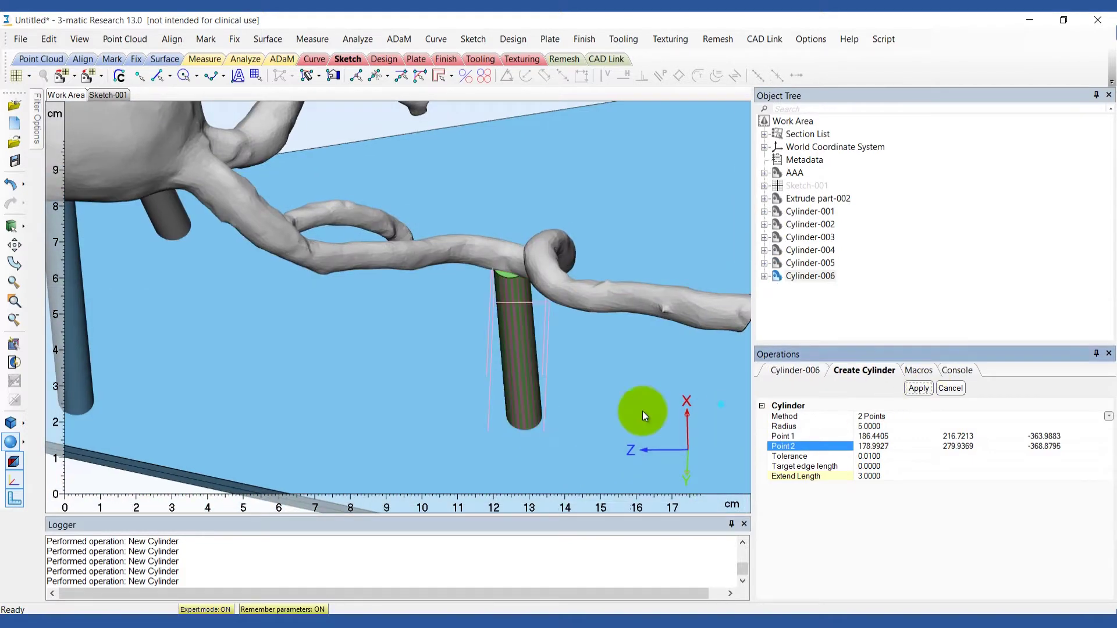
- Create a seventh support cylinder from the open end of the same iliac branch down to the base plate
{"action": "right_click_drag", "start_coordinate": [642, 412], "coordinate": [425, 403]}
{"action": "left_click", "coordinate": [773, 437]}
{"action": "left_click", "coordinate": [195, 181]}
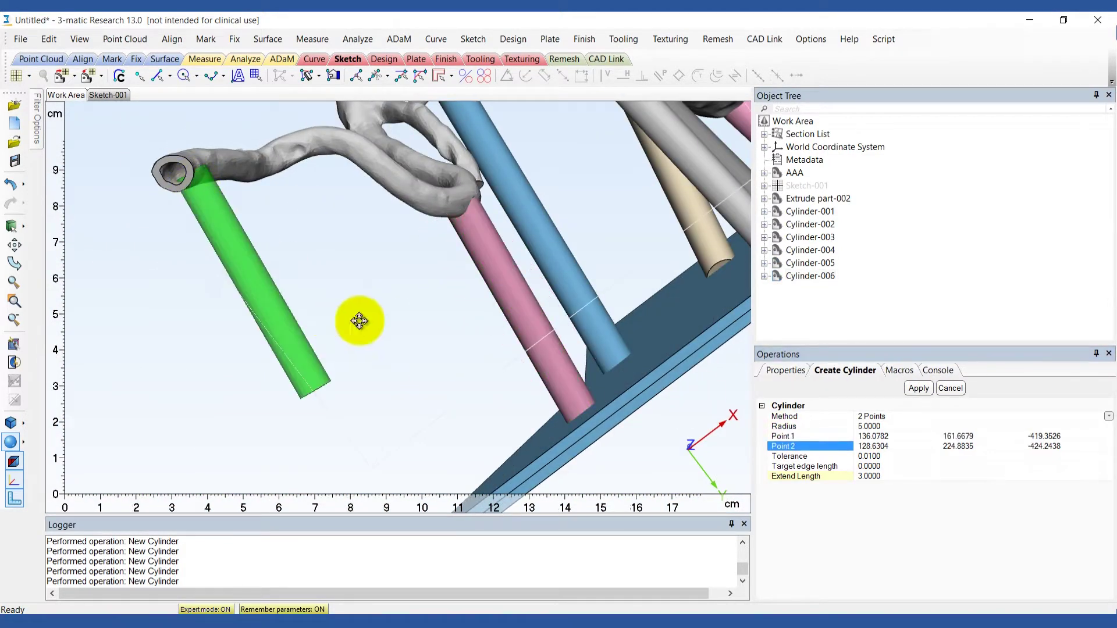
{"action": "scroll", "coordinate": [352, 390], "scroll_direction": "down", "scroll_amount": 4}
{"action": "right_click_drag", "start_coordinate": [359, 320], "coordinate": [352, 430]}
{"action": "left_click", "coordinate": [358, 462]}
{"action": "right_click_drag", "start_coordinate": [369, 469], "coordinate": [401, 250]}
{"action": "left_click", "coordinate": [918, 388]}
- Create an eighth support cylinder beneath the bend of the other iliac branch, ending on the base plate
{"action": "left_click", "coordinate": [783, 437]}
{"action": "scroll", "coordinate": [372, 174], "scroll_direction": "up", "scroll_amount": 5}
{"action": "left_click", "coordinate": [372, 186]}
{"action": "scroll", "coordinate": [372, 186], "scroll_direction": "down", "scroll_amount": 5}
{"action": "left_click", "coordinate": [381, 325]}
{"action": "left_click", "coordinate": [917, 388]}
- Create a ninth support cylinder from the open end of the other iliac branch to the base plate and close the cylinder operation
{"action": "left_click", "coordinate": [784, 437]}
{"action": "right_click_drag", "start_coordinate": [453, 373], "coordinate": [434, 267]}
{"action": "right_click_drag", "start_coordinate": [413, 189], "coordinate": [414, 157]}
{"action": "left_click", "coordinate": [414, 157]}
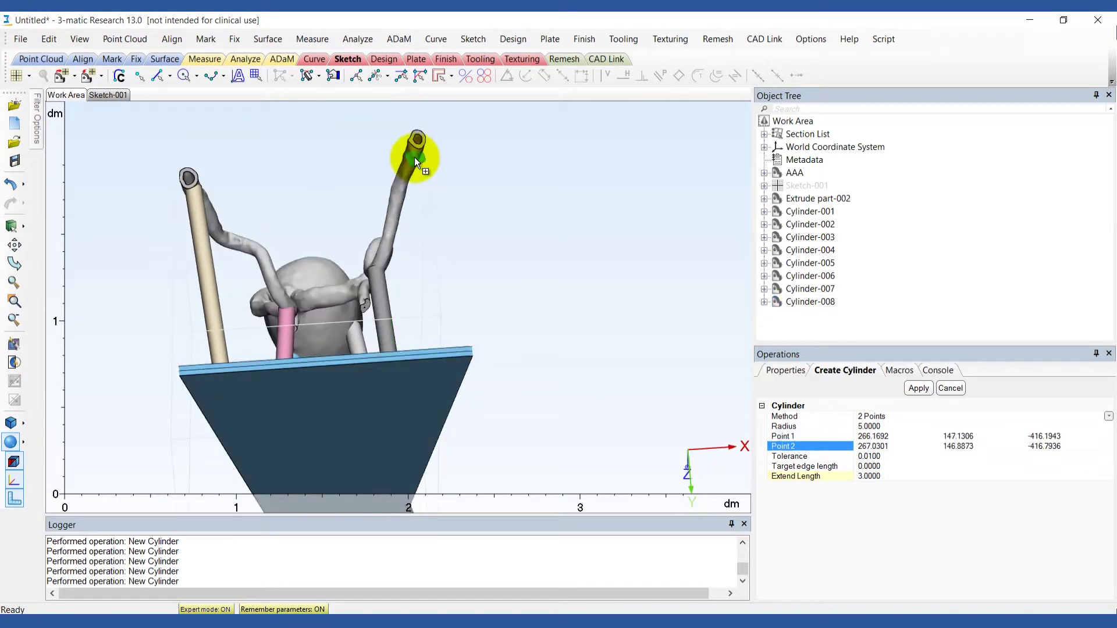
{"action": "right_click_drag", "start_coordinate": [657, 308], "coordinate": [667, 438]}
{"action": "left_click", "coordinate": [428, 329]}
{"action": "mouse_move", "coordinate": [428, 329]}
{"action": "right_mouse_down"}
{"action": "mouse_move", "coordinate": [409, 214]}
{"action": "mouse_move", "coordinate": [428, 317]}
{"action": "right_mouse_up"}
{"action": "left_click", "coordinate": [918, 389]}
{"action": "scroll", "coordinate": [580, 305], "scroll_direction": "down", "scroll_amount": 5}
{"action": "right_click_drag", "start_coordinate": [507, 274], "coordinate": [587, 116]}
{"action": "scroll", "coordinate": [507, 216], "scroll_direction": "up", "scroll_amount": 5}
{"action": "middle_click_drag", "start_coordinate": [459, 247], "coordinate": [488, 363]}
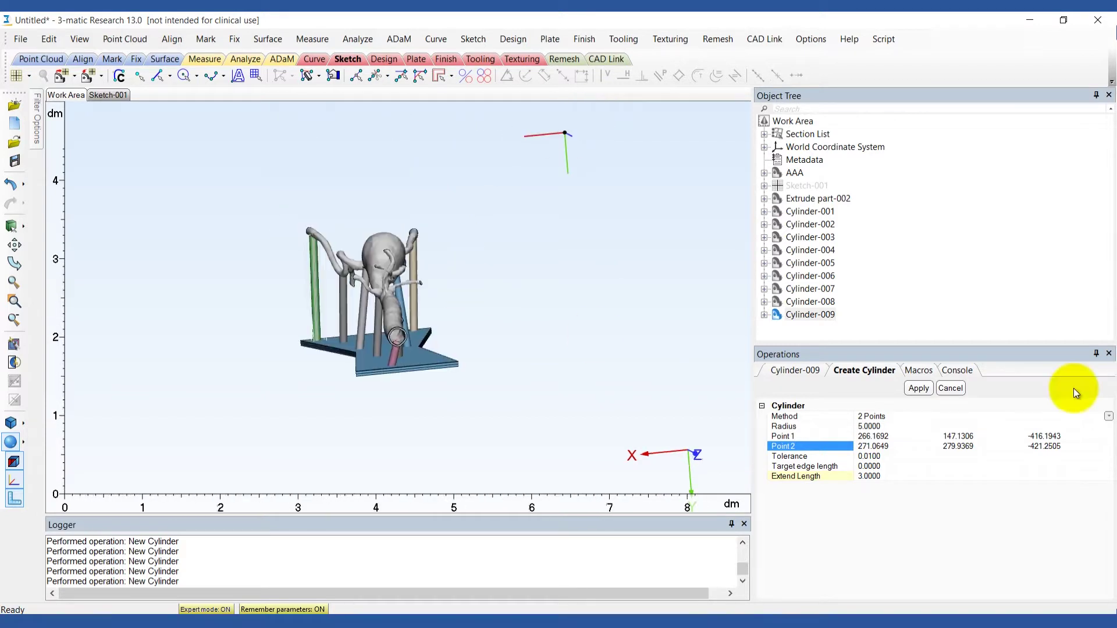
{"action": "left_click", "coordinate": [951, 388]}
- Merge all nine cylinders, Cylinder-001 to Cylinder-009, with Extrude part-002 into a new part using a Local Boolean union
{"action": "left_click", "coordinate": [514, 40]}
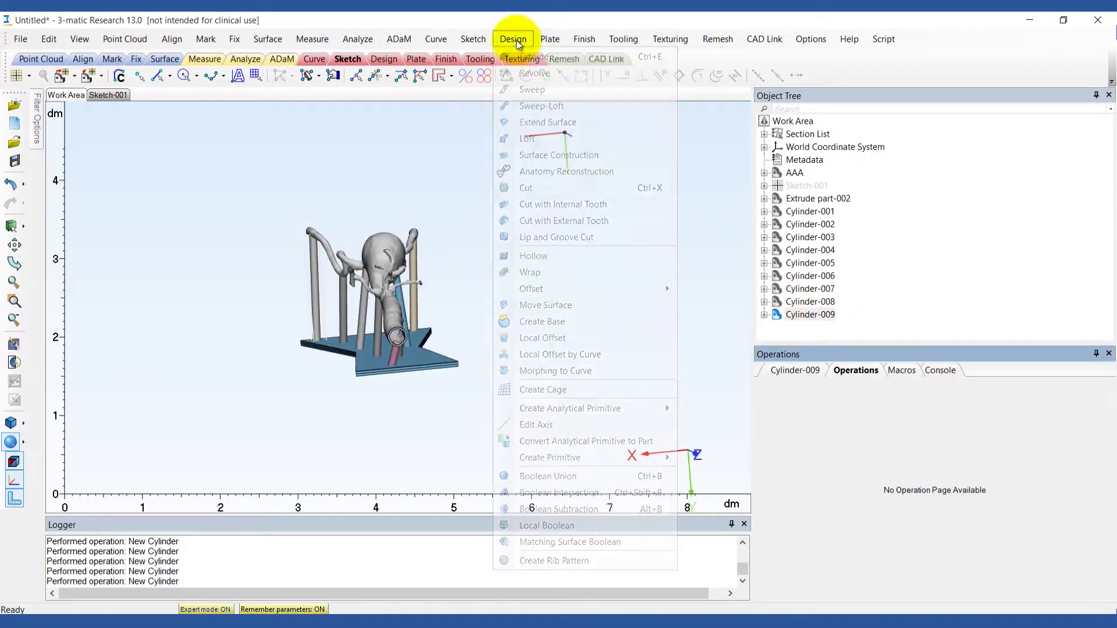
{"action": "left_click", "coordinate": [519, 526]}
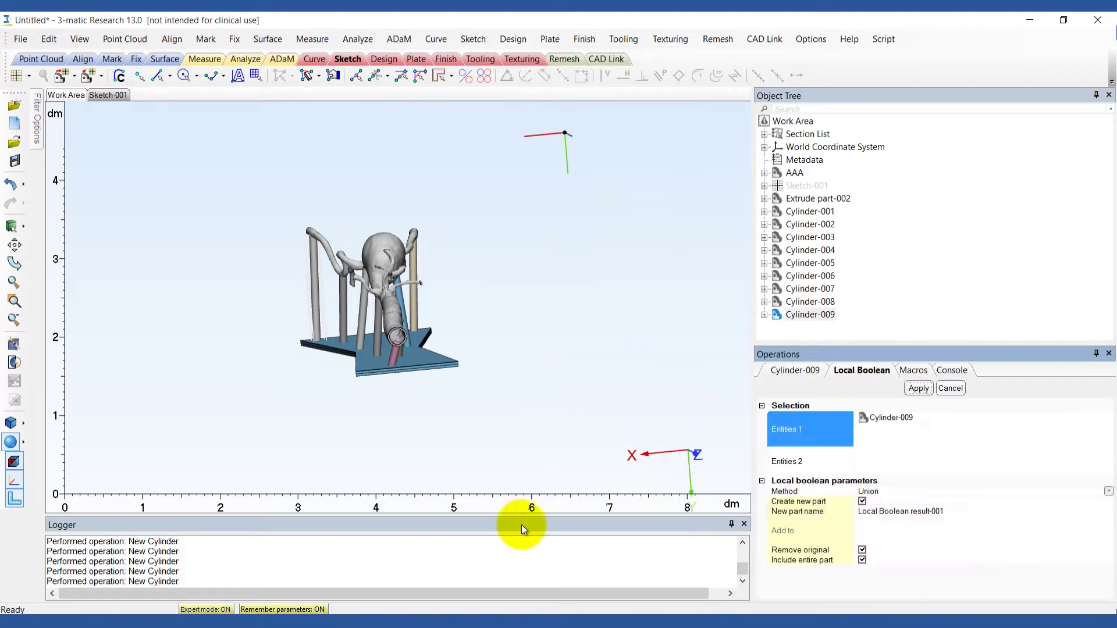
{"action": "left_click_drag", "start_coordinate": [821, 213], "coordinate": [821, 212]}
{"action": "left_click", "coordinate": [821, 211], "text": "ctrl"}
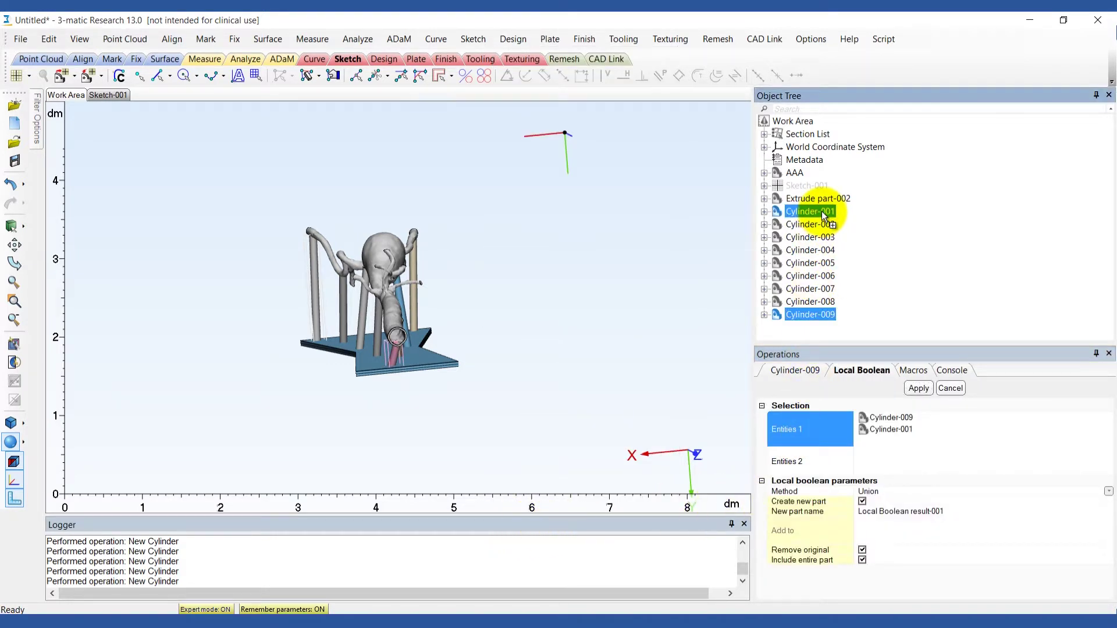
{"action": "left_click", "coordinate": [822, 225], "text": "ctrl"}
{"action": "left_click", "coordinate": [823, 239], "text": "ctrl"}
{"action": "left_click", "coordinate": [826, 251], "text": "ctrl"}
{"action": "left_click", "coordinate": [827, 263], "text": "ctrl"}
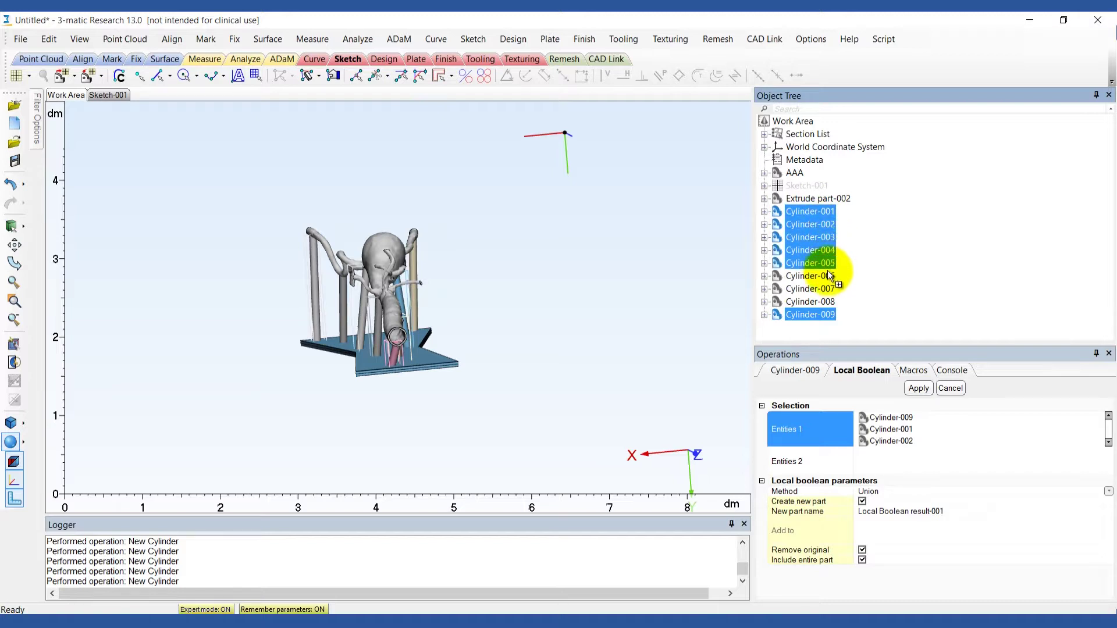
{"action": "left_click", "coordinate": [828, 276], "text": "ctrl"}
{"action": "left_click", "coordinate": [828, 288], "text": "ctrl"}
{"action": "left_click", "coordinate": [829, 302], "text": "ctrl"}
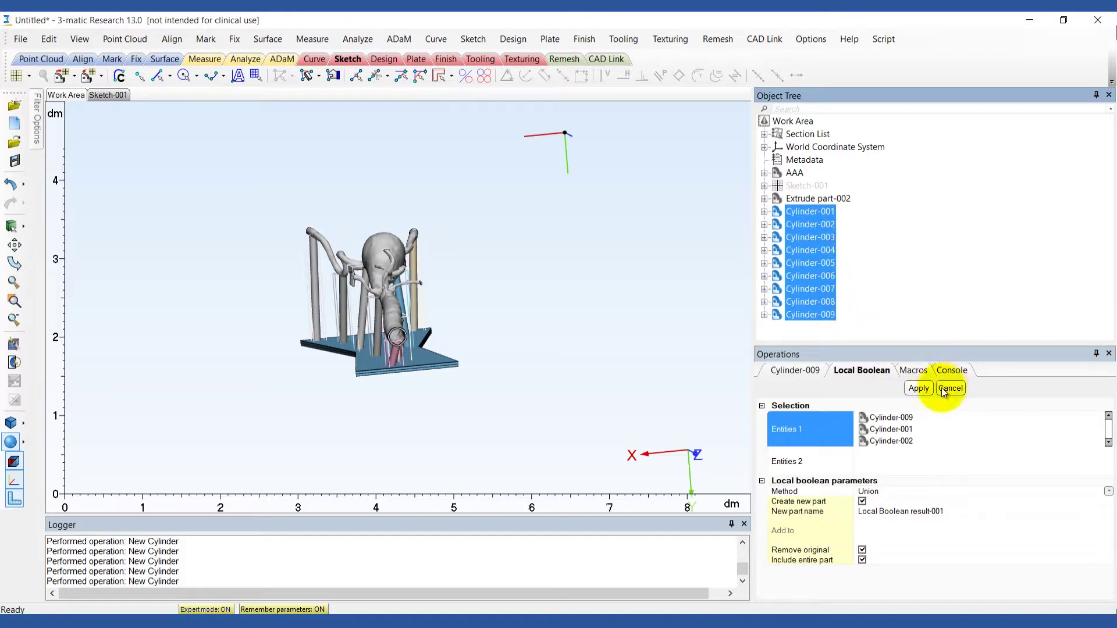
{"action": "left_click", "coordinate": [901, 459]}
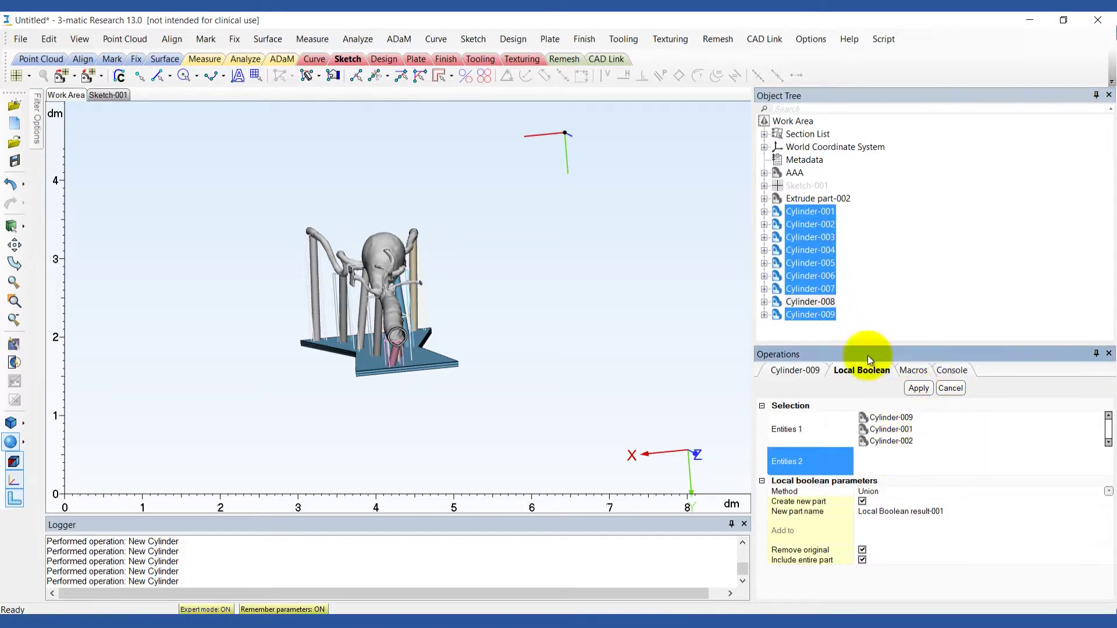
{"action": "left_click", "coordinate": [821, 199]}
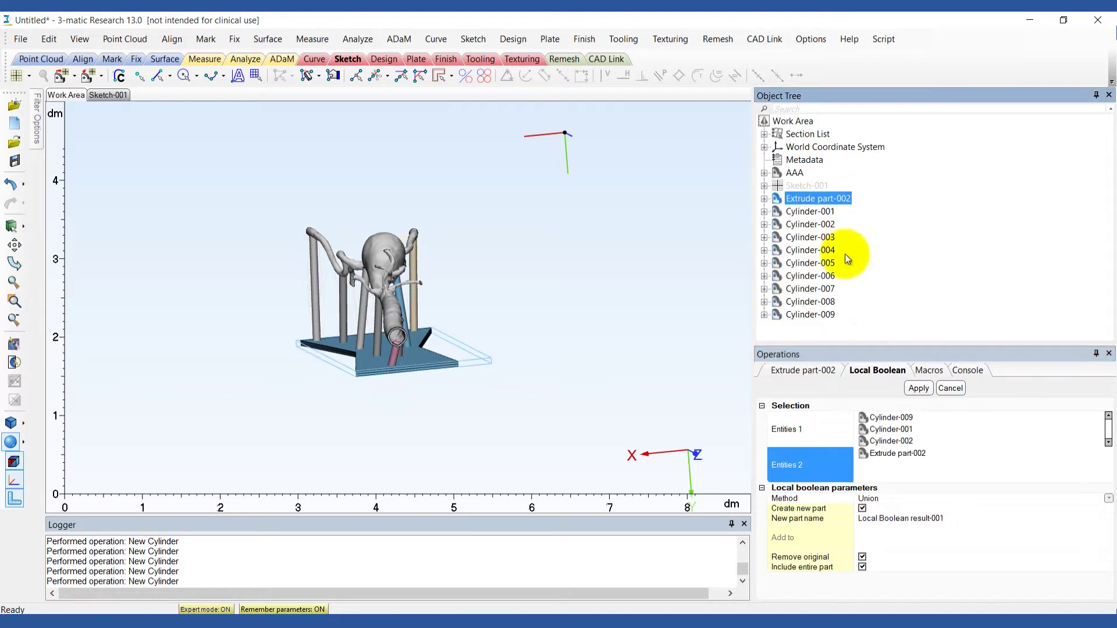
{"action": "left_click", "coordinate": [913, 390]}
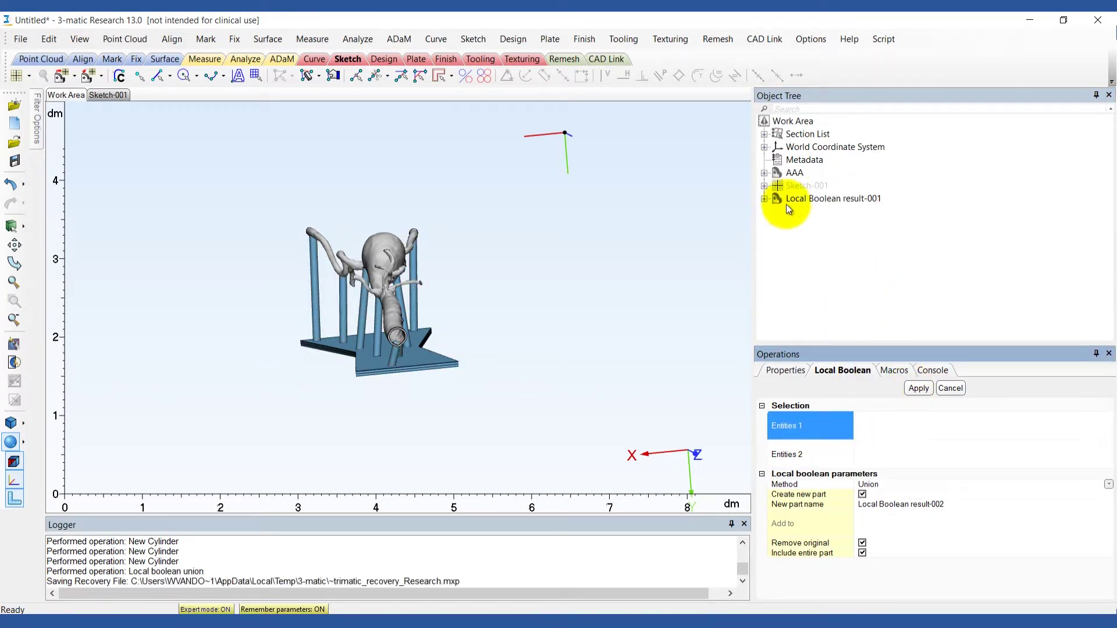
- Unite Local Boolean result-001 with only the outer vessel surface from AAA's surface list using a Local Boolean union
{"action": "left_click", "coordinate": [786, 201]}
{"action": "left_click", "coordinate": [824, 456]}
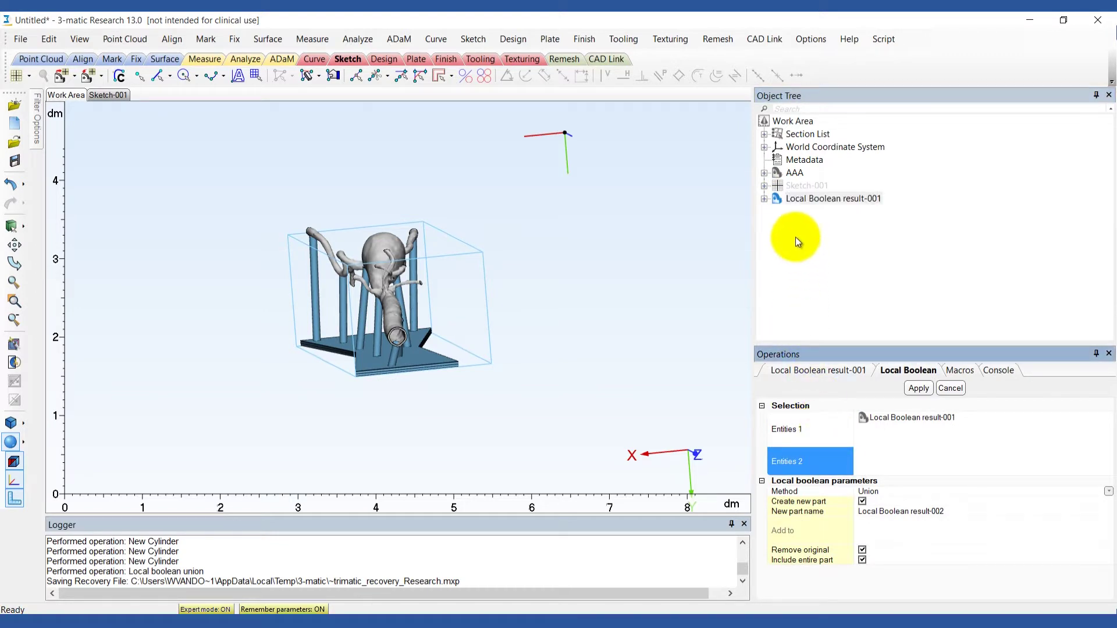
{"action": "left_click", "coordinate": [763, 173]}
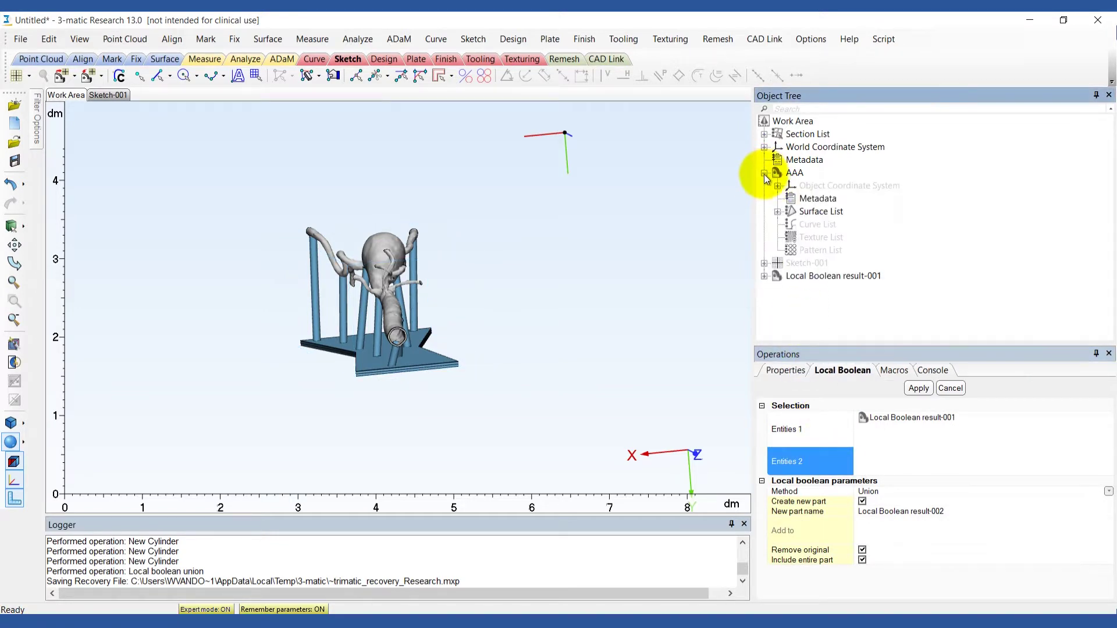
{"action": "left_click", "coordinate": [777, 211]}
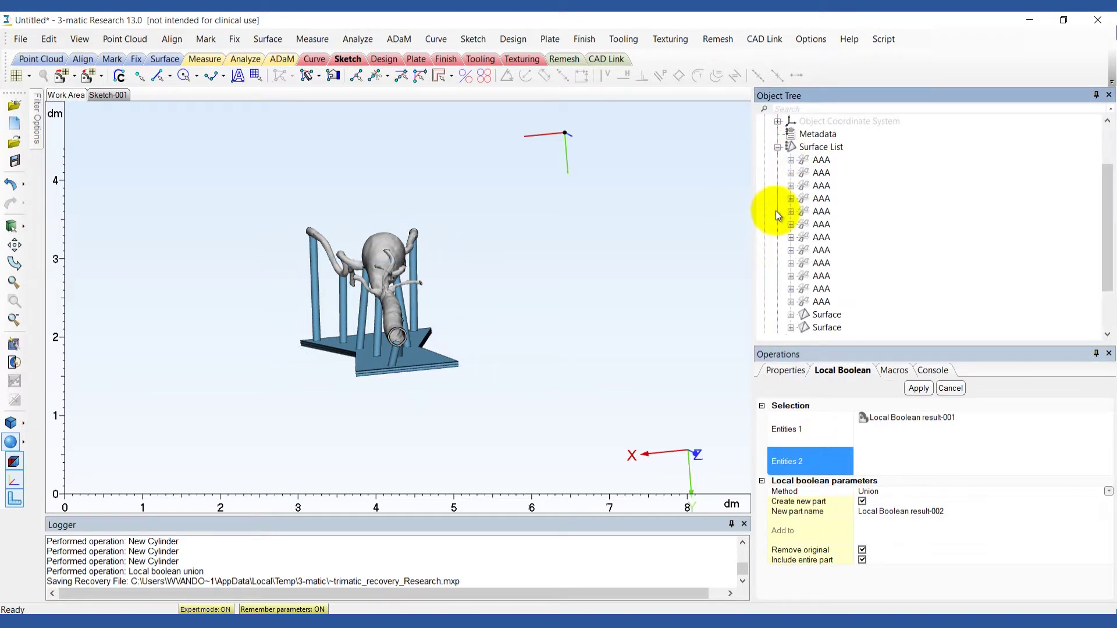
{"action": "left_click", "coordinate": [827, 316]}
{"action": "right_click_drag", "start_coordinate": [533, 385], "coordinate": [601, 377]}
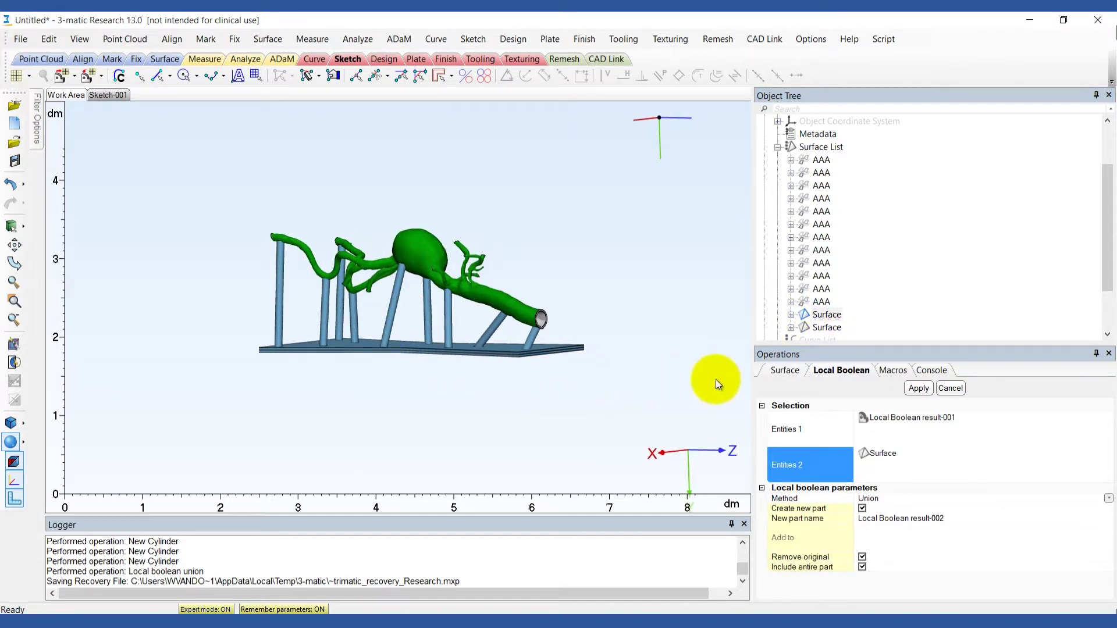
{"action": "left_click", "coordinate": [917, 388]}
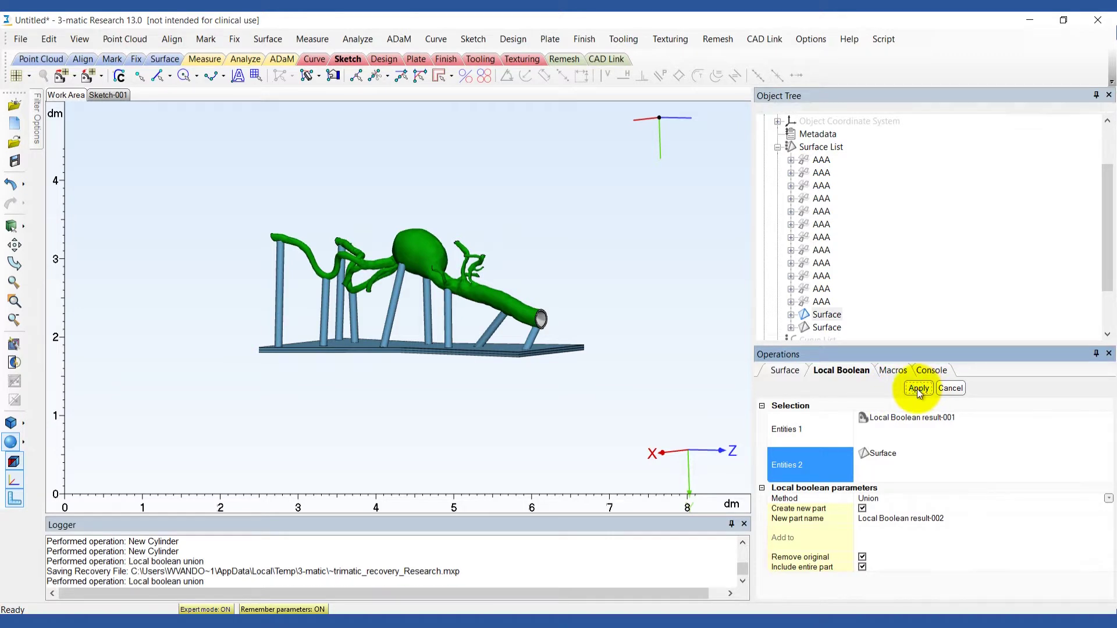
{"action": "right_click_drag", "start_coordinate": [711, 391], "coordinate": [419, 381]}
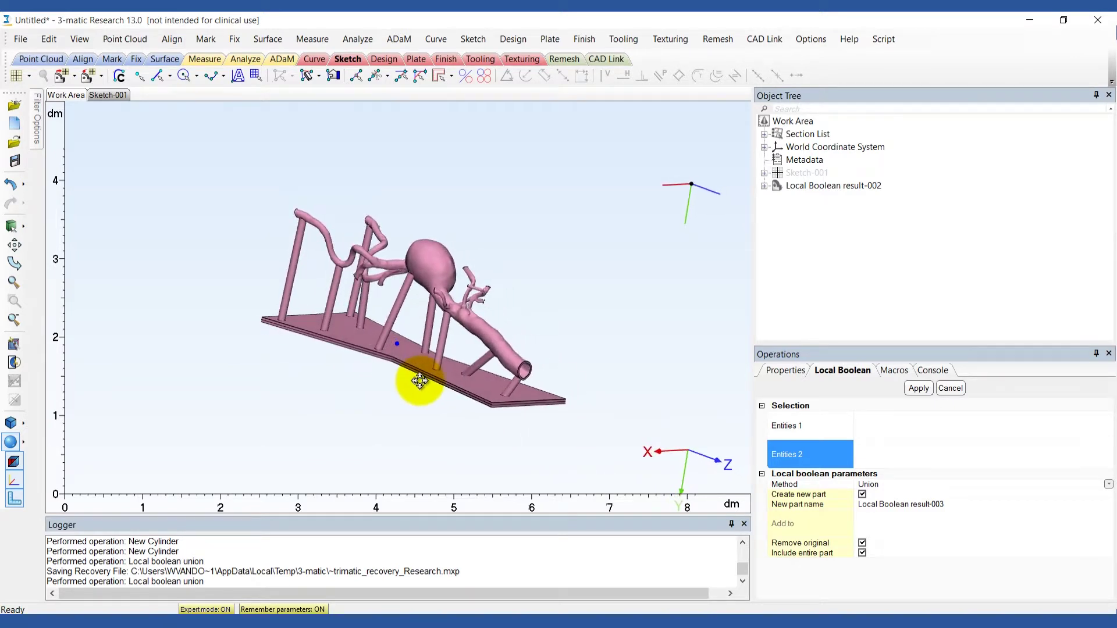
- Import the demo part Flange.stl with a scale coefficient in millimetres
{"action": "left_click", "coordinate": [30, 37]}
{"action": "left_click", "coordinate": [54, 141]}
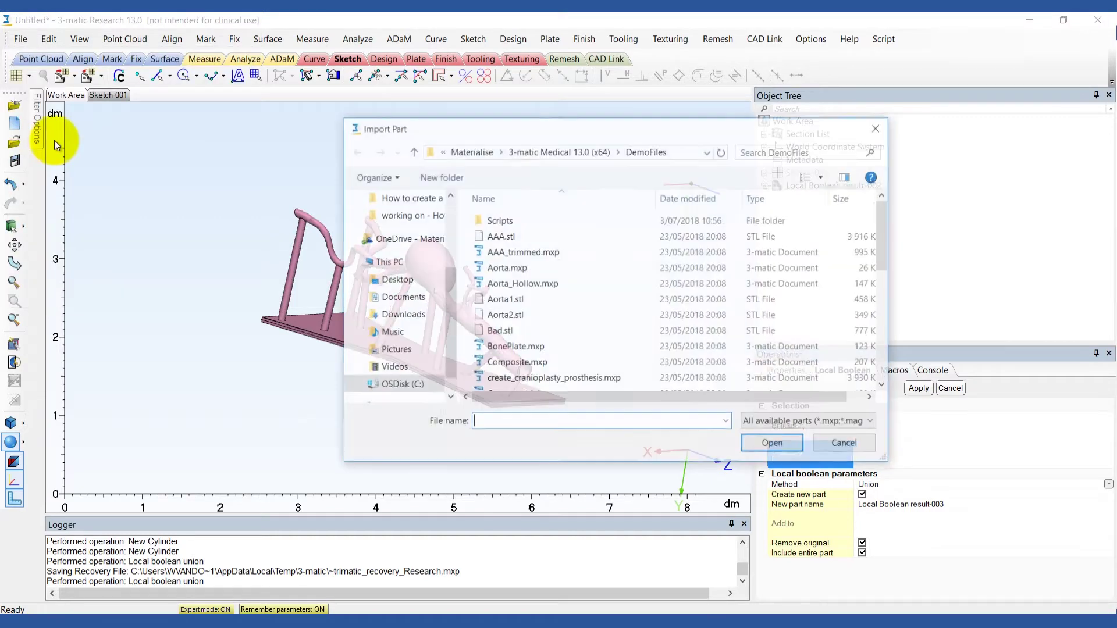
{"action": "scroll", "coordinate": [524, 309], "scroll_direction": "down", "scroll_amount": 5}
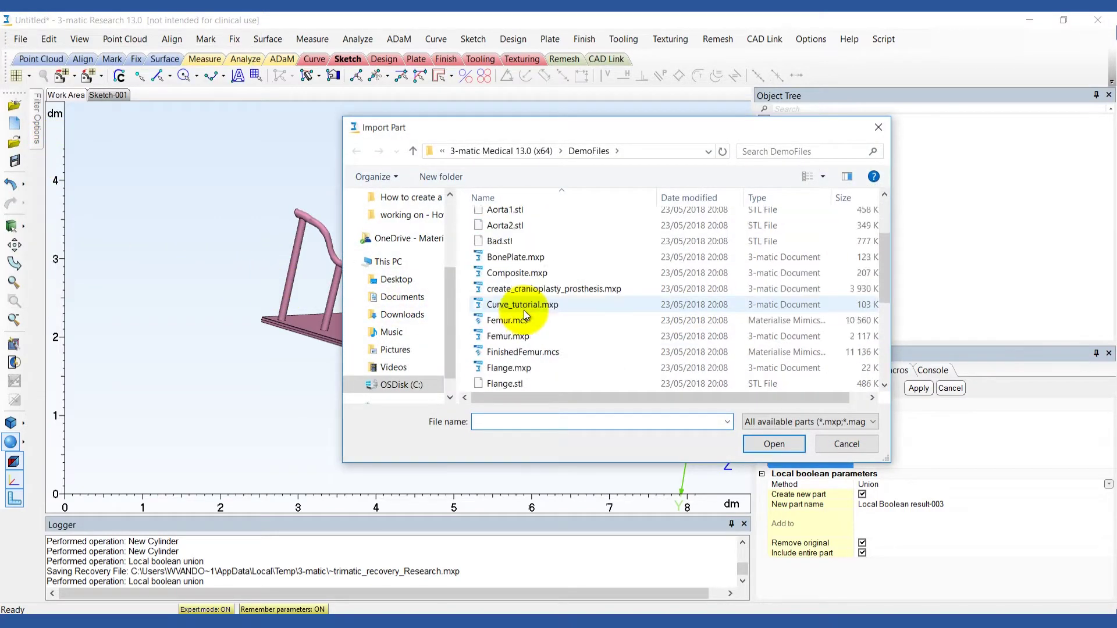
{"action": "double_click", "coordinate": [531, 290]}
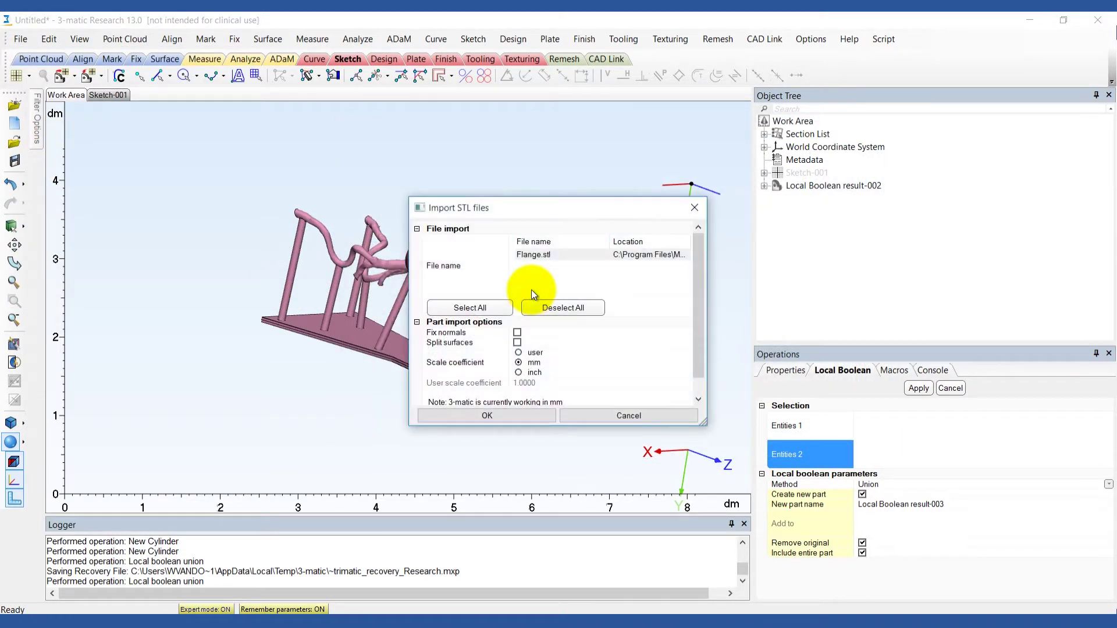
{"action": "left_click", "coordinate": [500, 411]}
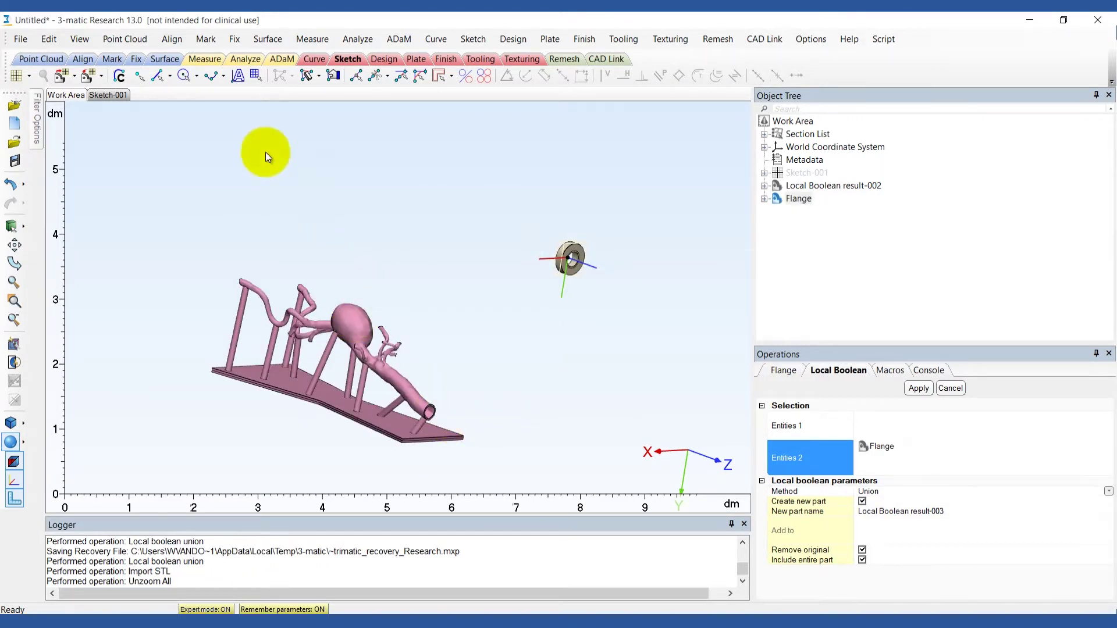
- Align the flange's inner ring contour to the aorta's open end contour with Arc to Arc Align, using the Coincident method
{"action": "left_click", "coordinate": [174, 41]}
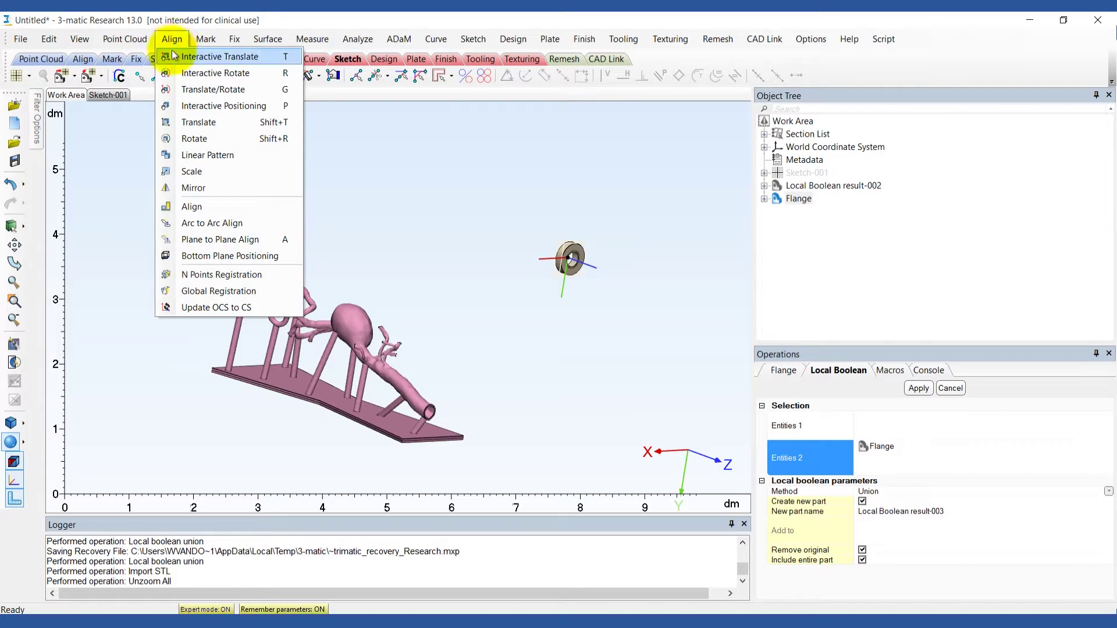
{"action": "left_click", "coordinate": [192, 223]}
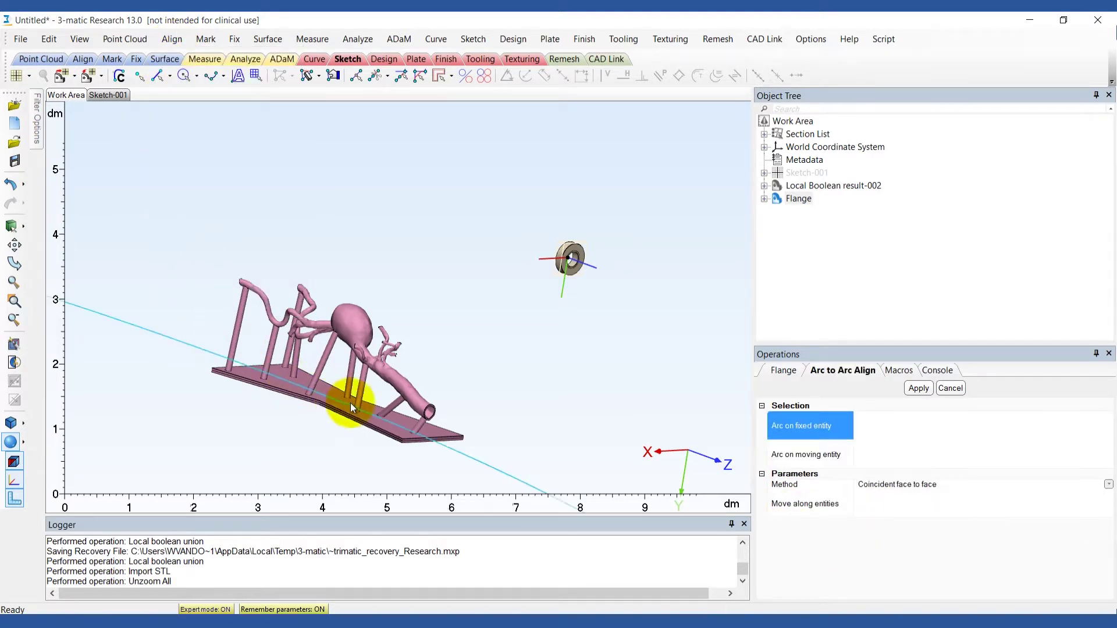
{"action": "scroll", "coordinate": [423, 427], "scroll_direction": "up", "scroll_amount": 5}
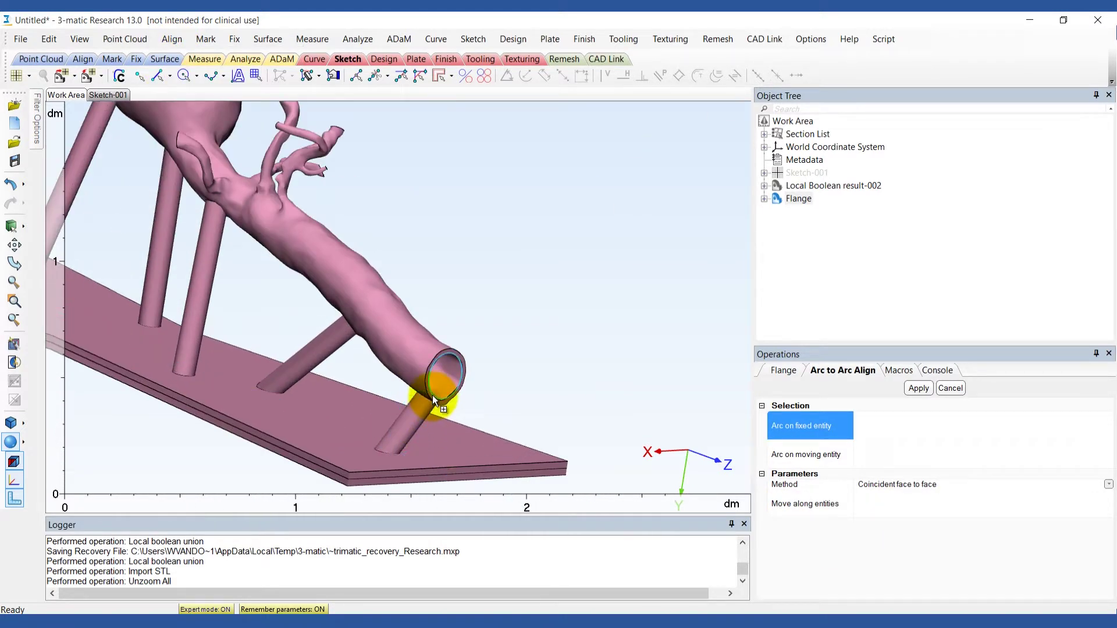
{"action": "left_click", "coordinate": [432, 396]}
{"action": "right_click_drag", "start_coordinate": [442, 397], "coordinate": [439, 184]}
{"action": "scroll", "coordinate": [684, 371], "scroll_direction": "down", "scroll_amount": 5}
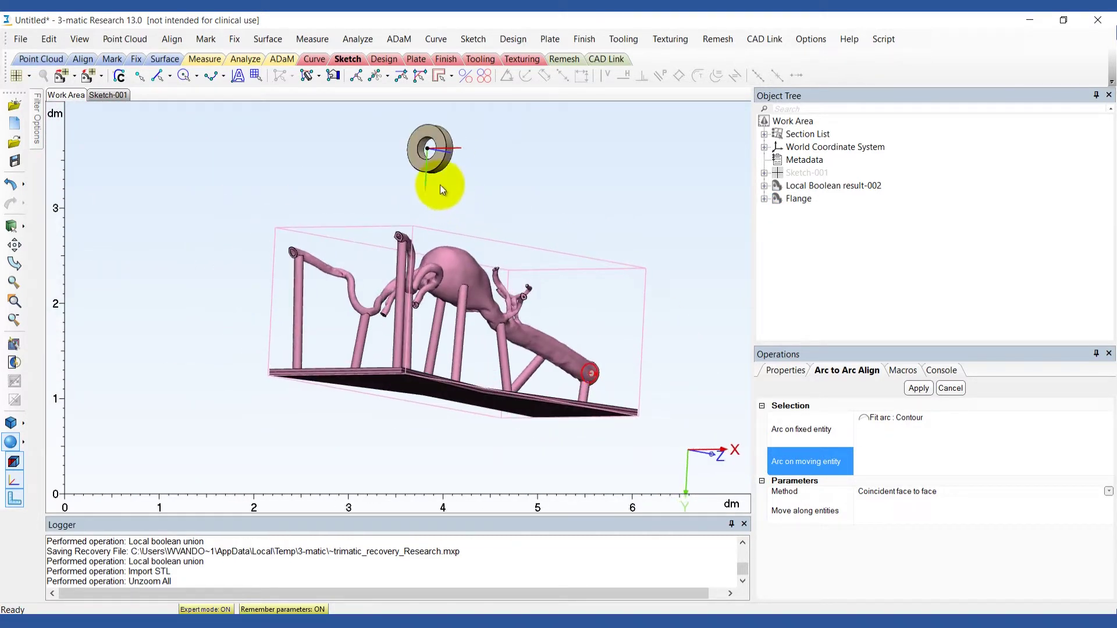
{"action": "scroll", "coordinate": [438, 165], "scroll_direction": "up", "scroll_amount": 3}
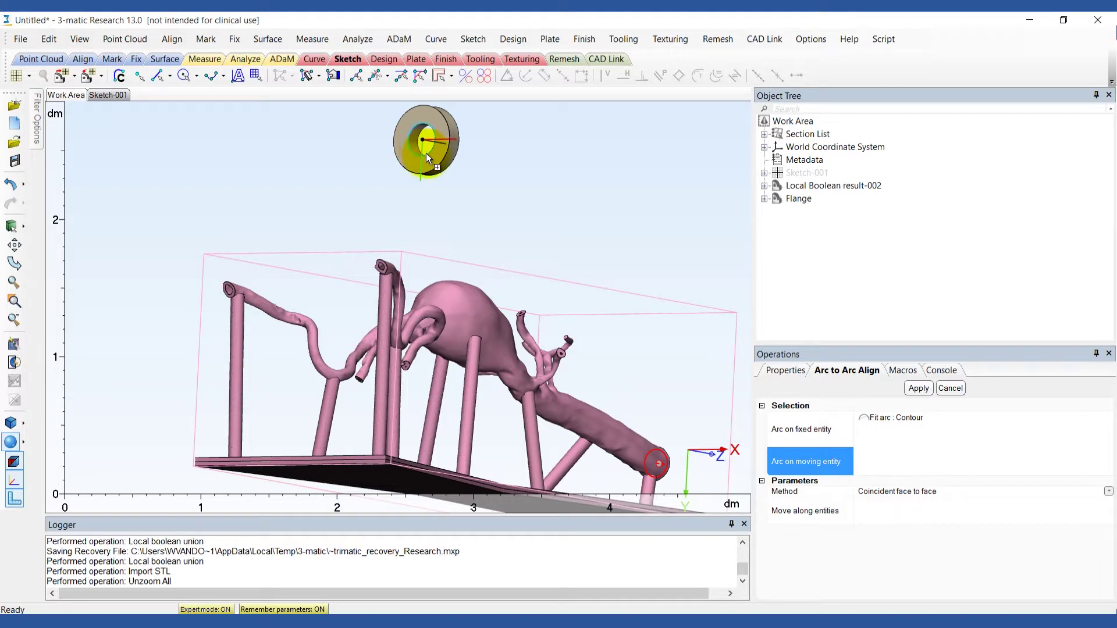
{"action": "left_click", "coordinate": [426, 152]}
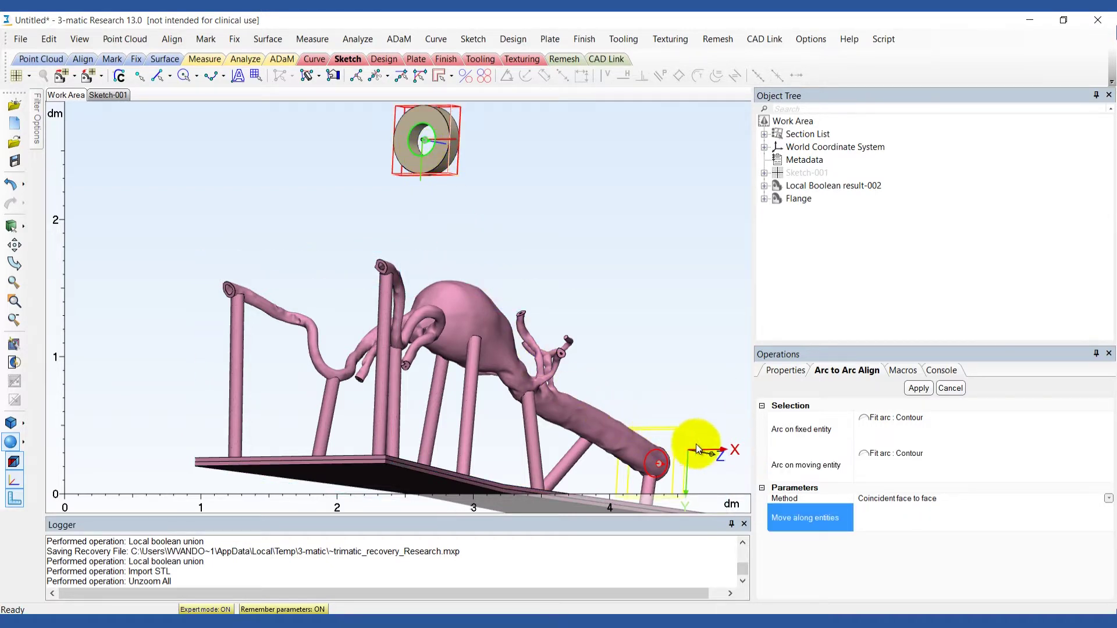
{"action": "left_click", "coordinate": [892, 499]}
{"action": "left_click", "coordinate": [894, 516]}
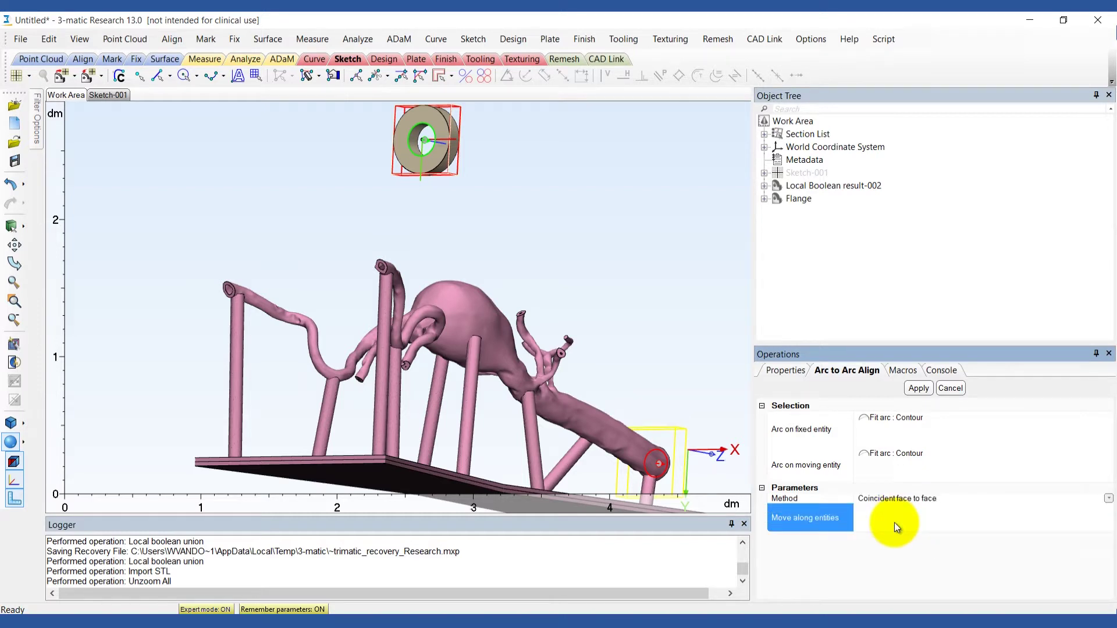
{"action": "left_click", "coordinate": [918, 389]}
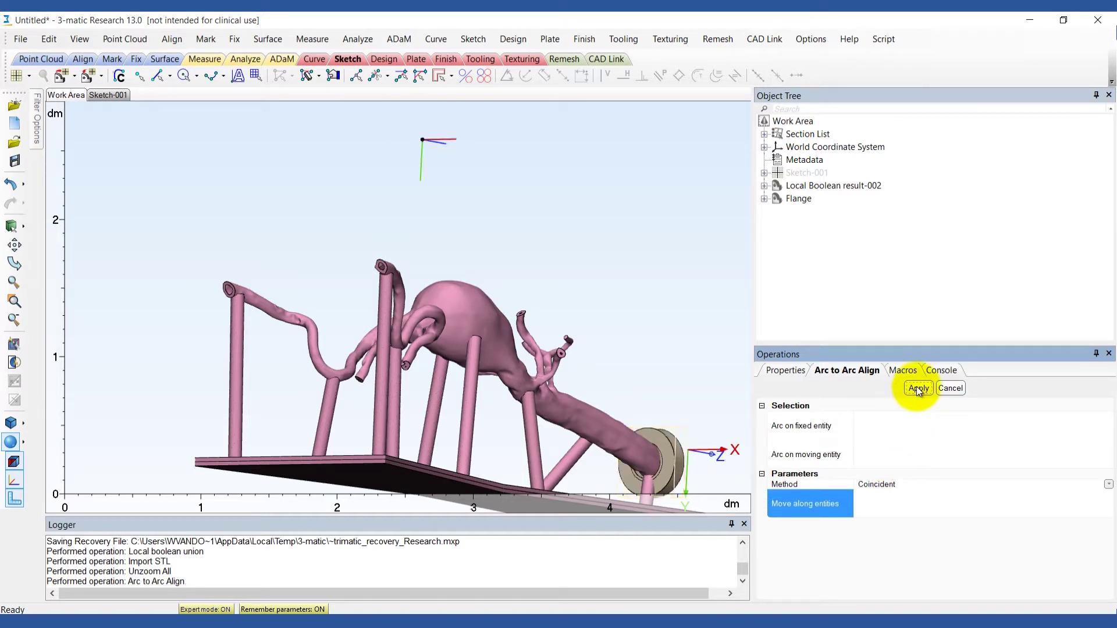
- Move the flange about 30.7 mm along the Z axis away from the aorta's open end with Interactive Translate
{"action": "right_click_drag", "start_coordinate": [714, 394], "coordinate": [511, 391]}
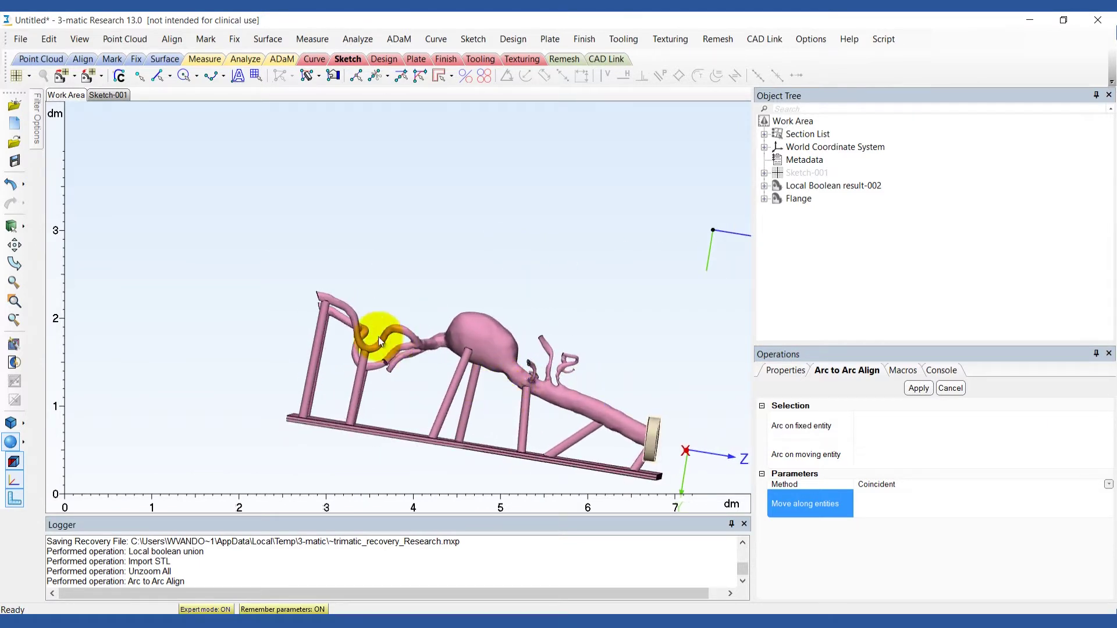
{"action": "left_click", "coordinate": [178, 42]}
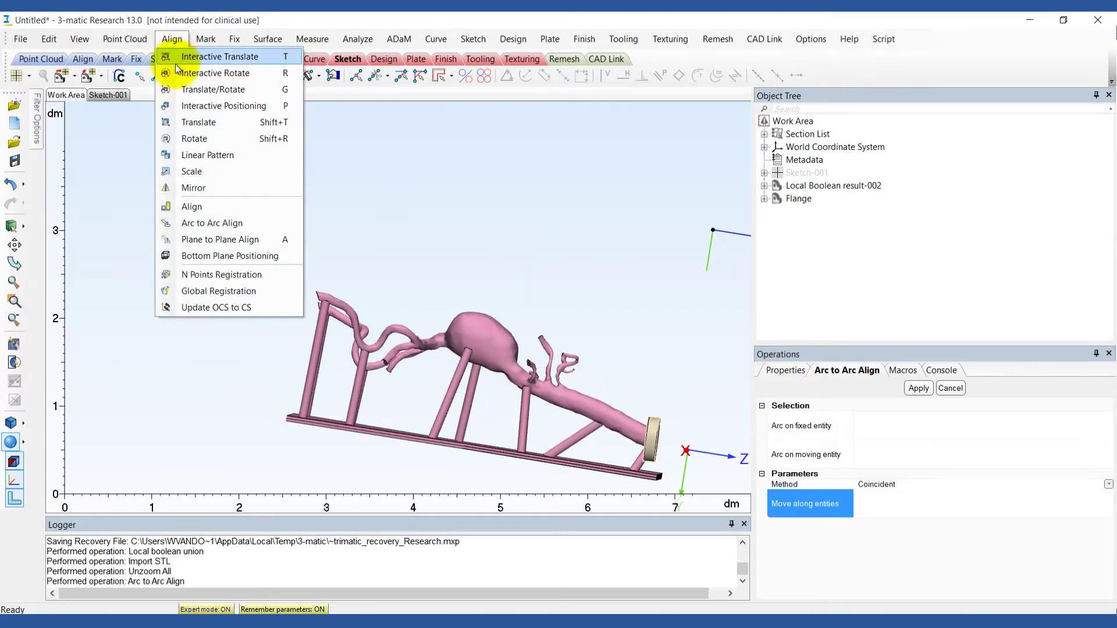
{"action": "left_click", "coordinate": [182, 58]}
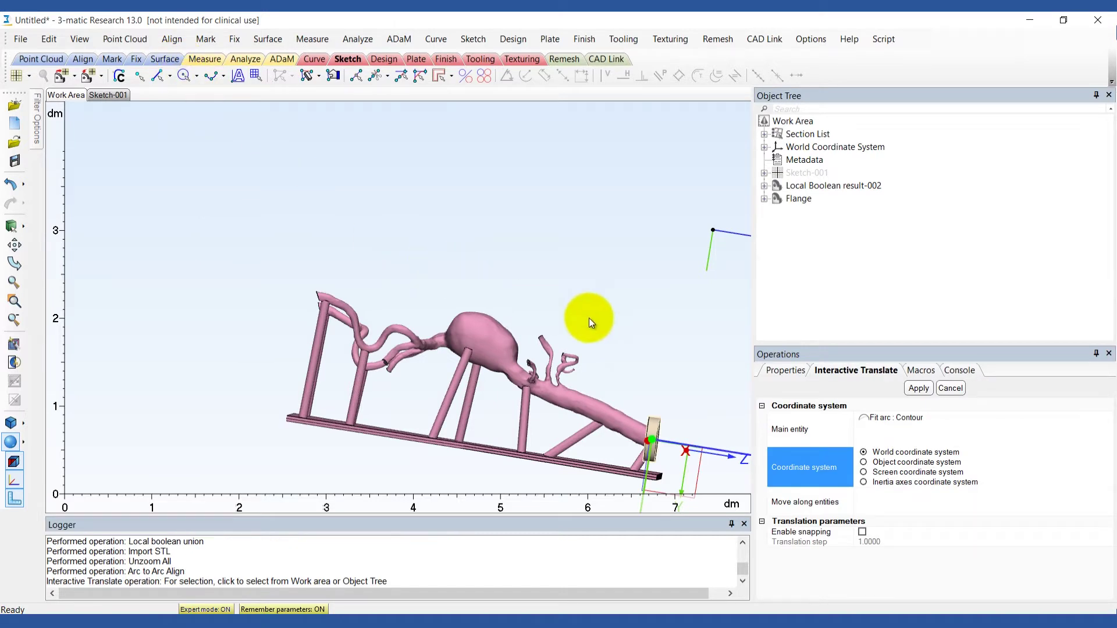
{"action": "middle_click_drag", "start_coordinate": [616, 330], "coordinate": [434, 259]}
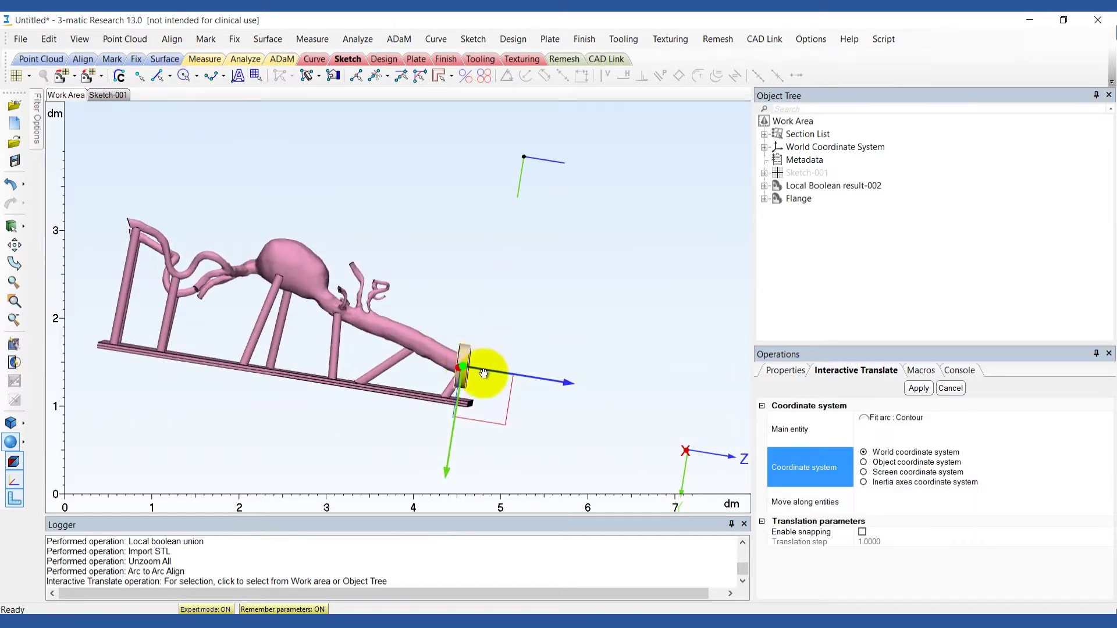
{"action": "left_click_drag", "start_coordinate": [491, 374], "coordinate": [517, 378]}
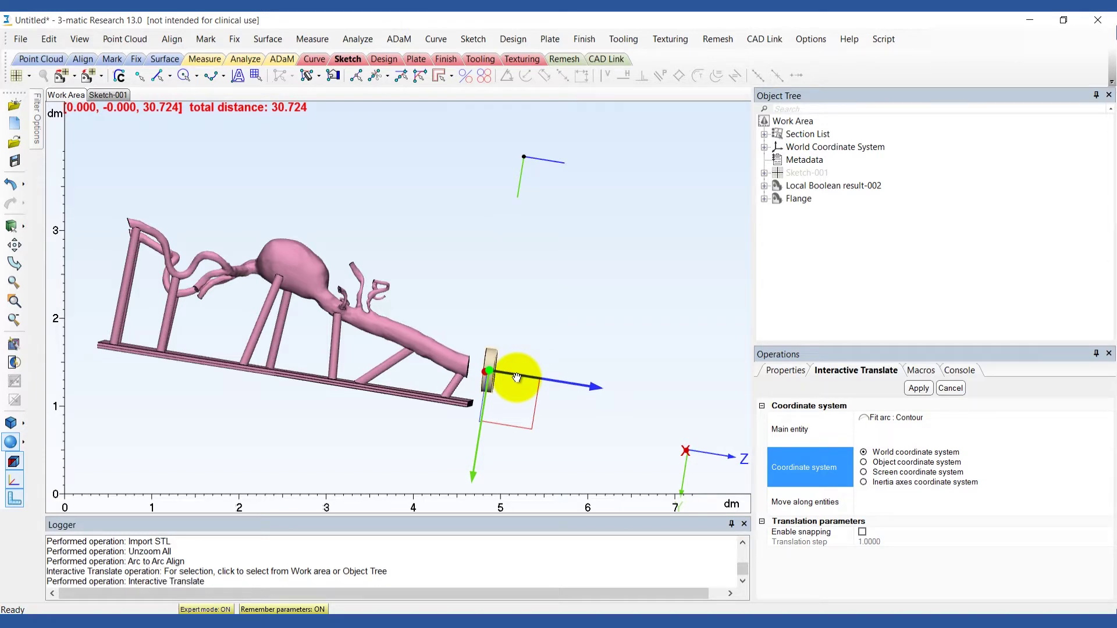
{"action": "left_click", "coordinate": [915, 422]}
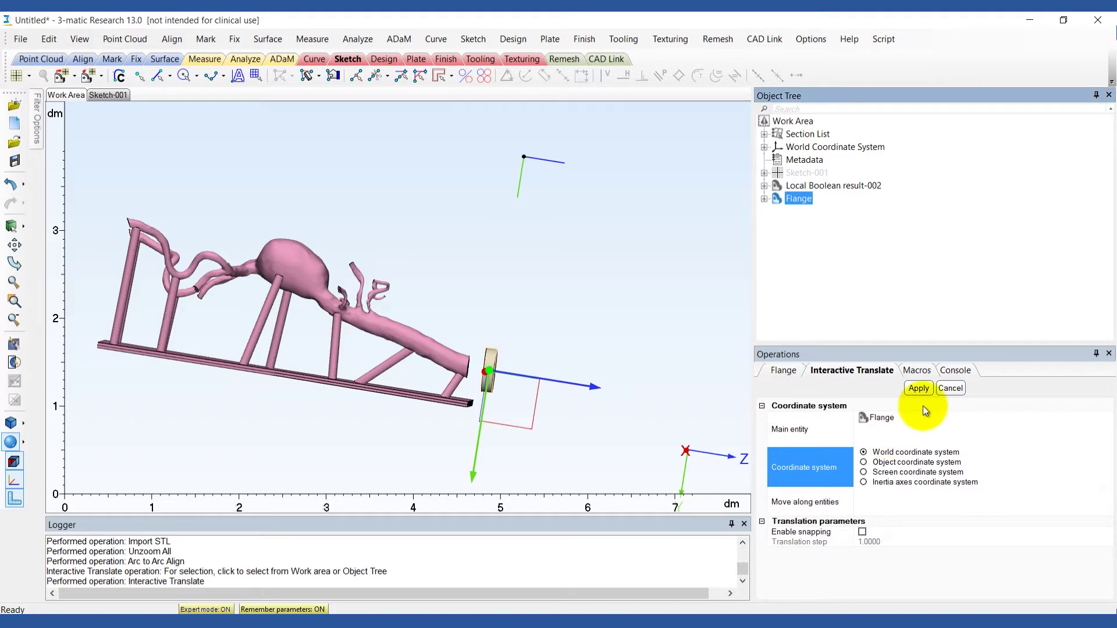
{"action": "left_click", "coordinate": [918, 388]}
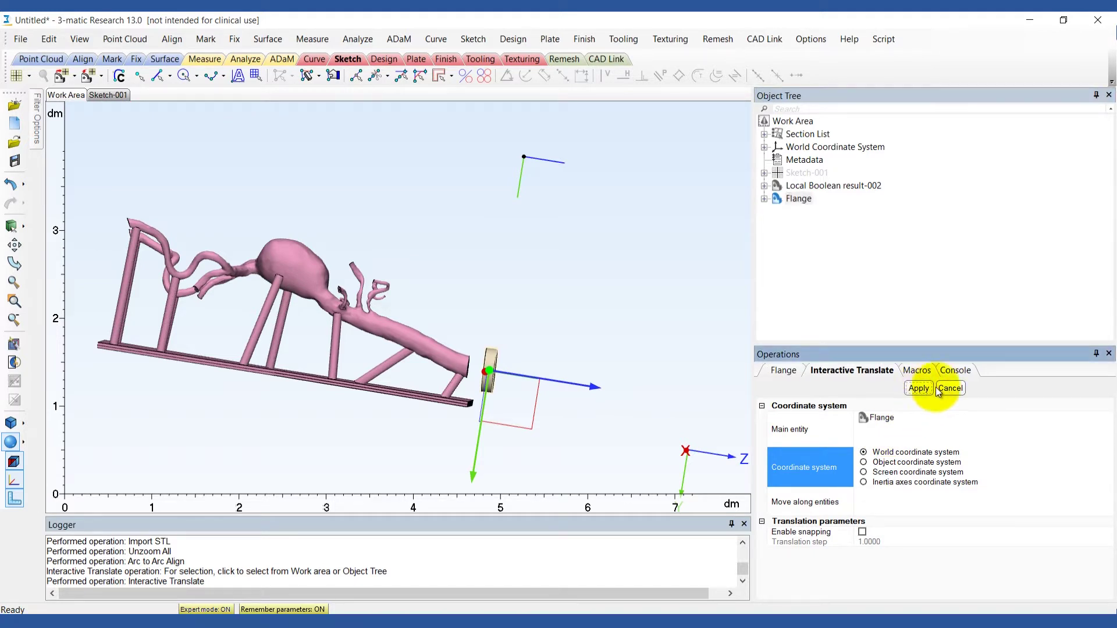
{"action": "left_click", "coordinate": [949, 388]}
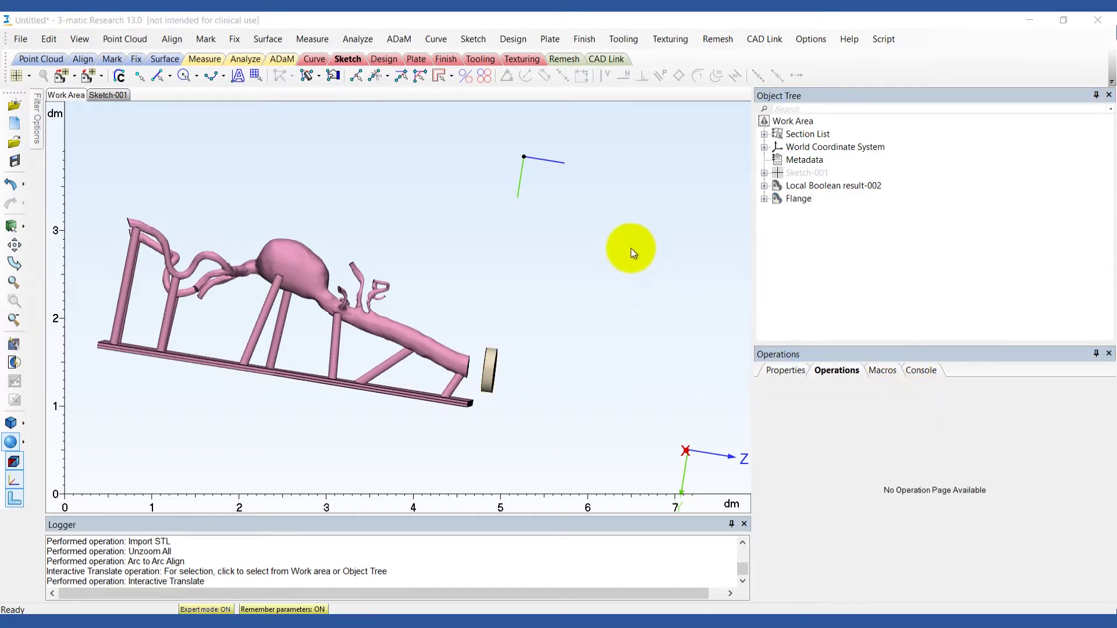
- Loft with thickness using surface between the side surface at the aorta's open end and the flange's inner ring surface Top-1, with Merge enabled
{"action": "left_click", "coordinate": [523, 41]}
{"action": "left_click", "coordinate": [527, 140]}
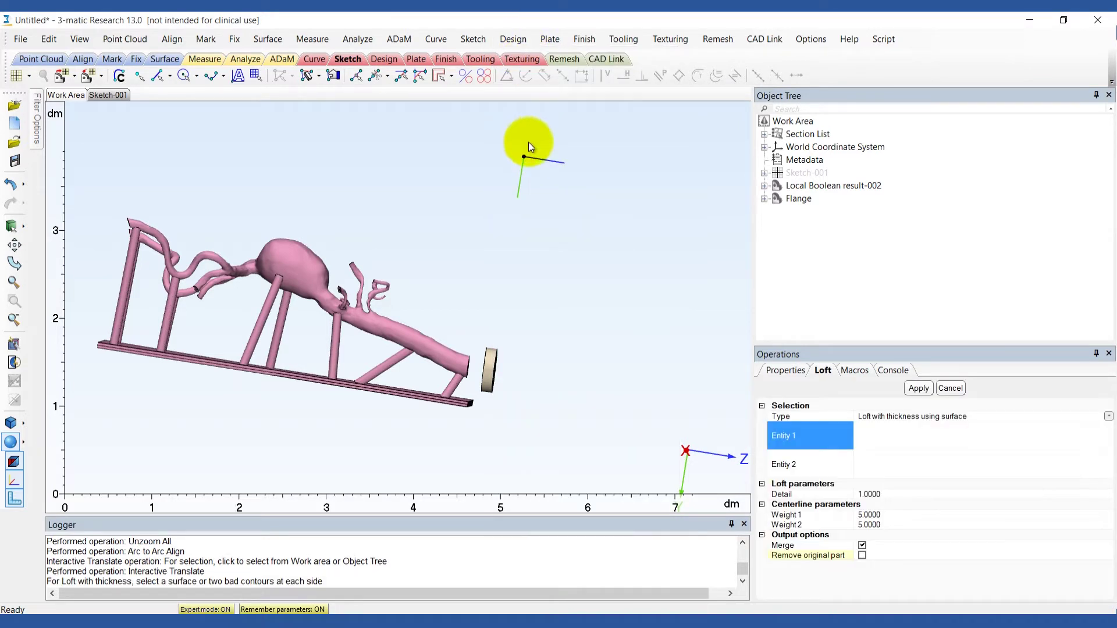
{"action": "left_click", "coordinate": [871, 417]}
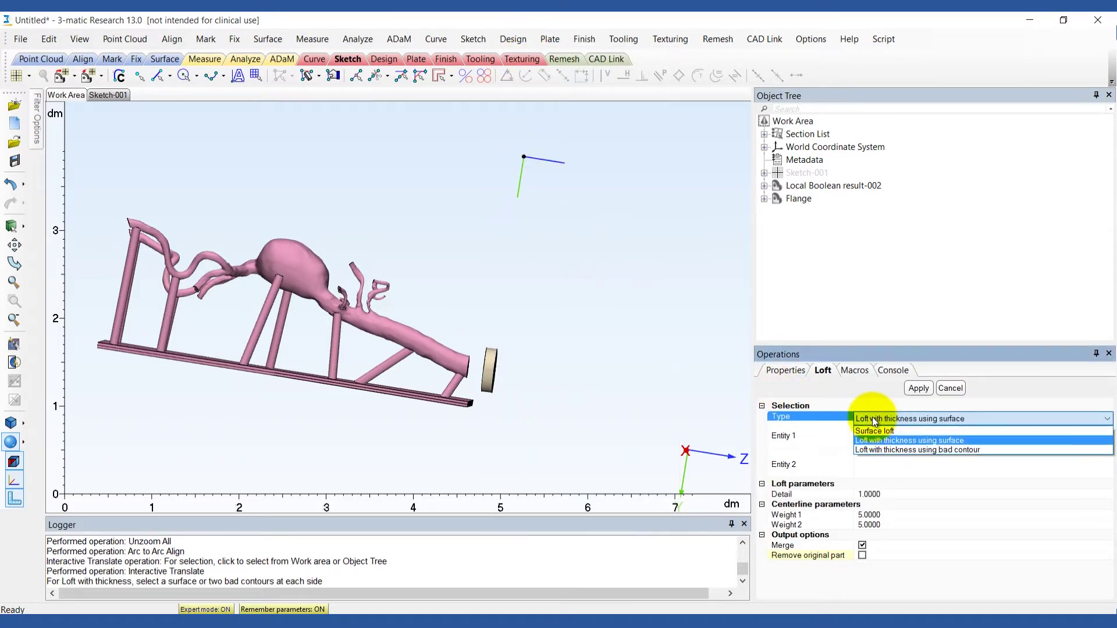
{"action": "left_click", "coordinate": [879, 438]}
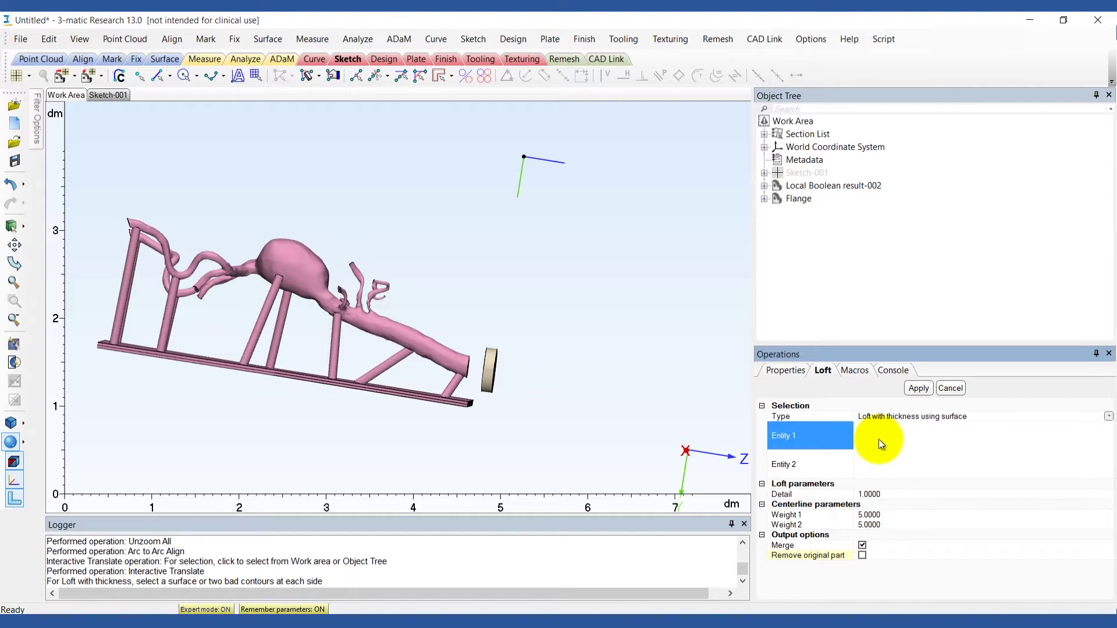
{"action": "scroll", "coordinate": [505, 417], "scroll_direction": "up", "scroll_amount": 10}
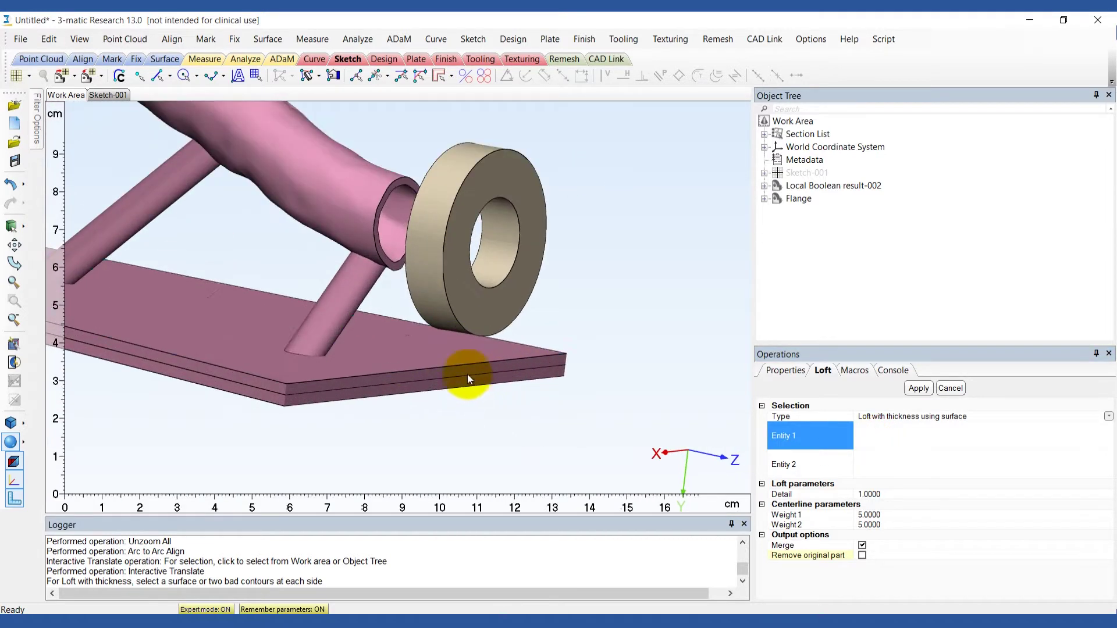
{"action": "left_click", "coordinate": [393, 265]}
{"action": "right_click_drag", "start_coordinate": [394, 265], "coordinate": [473, 275]}
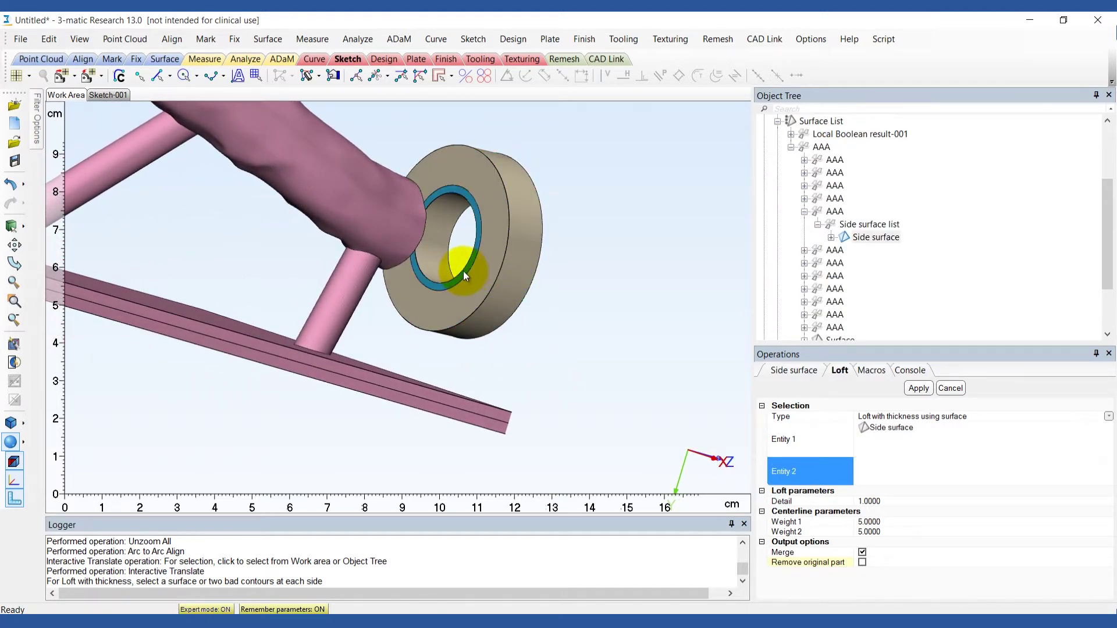
{"action": "left_click", "coordinate": [464, 271]}
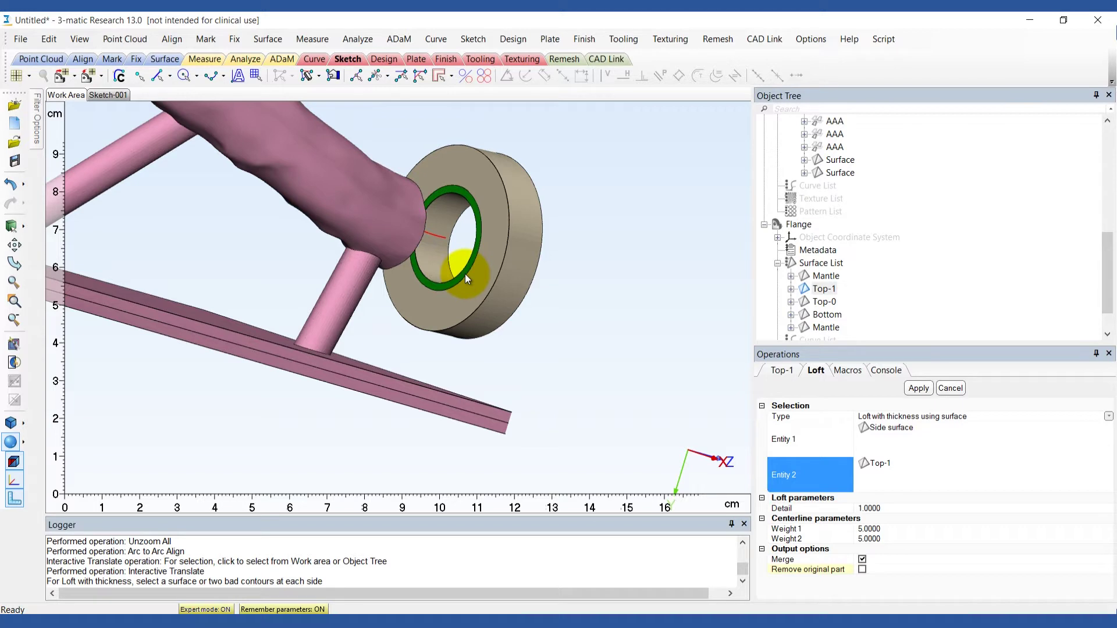
{"action": "left_click", "coordinate": [920, 388]}
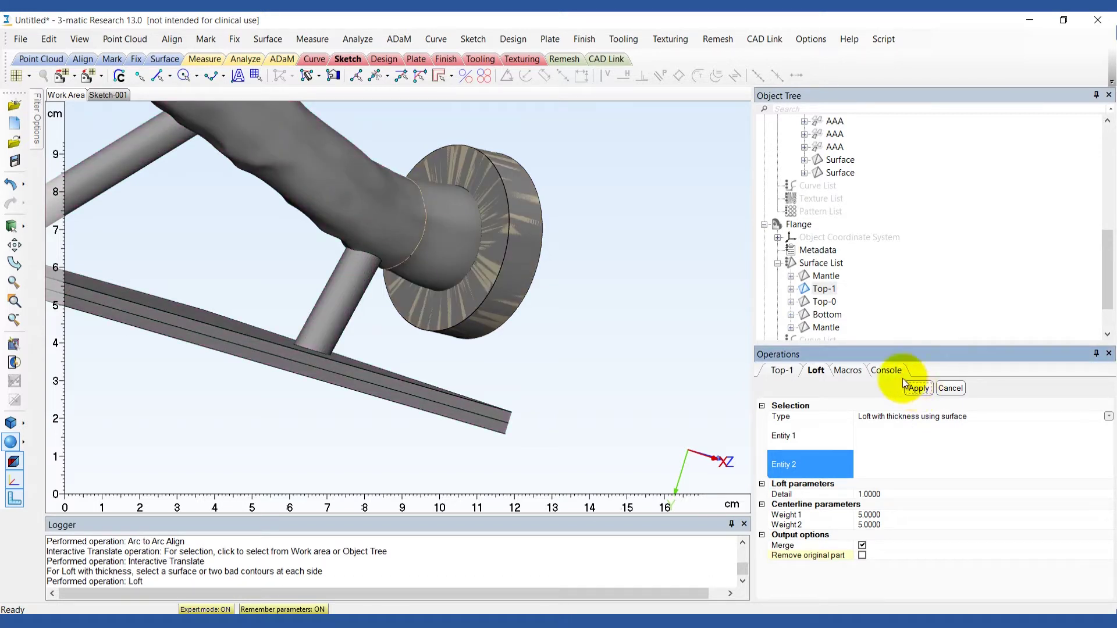
- Hide the original parts Local Boolean result-002 and Flange, and close the Loft operation
{"action": "left_click", "coordinate": [765, 226]}
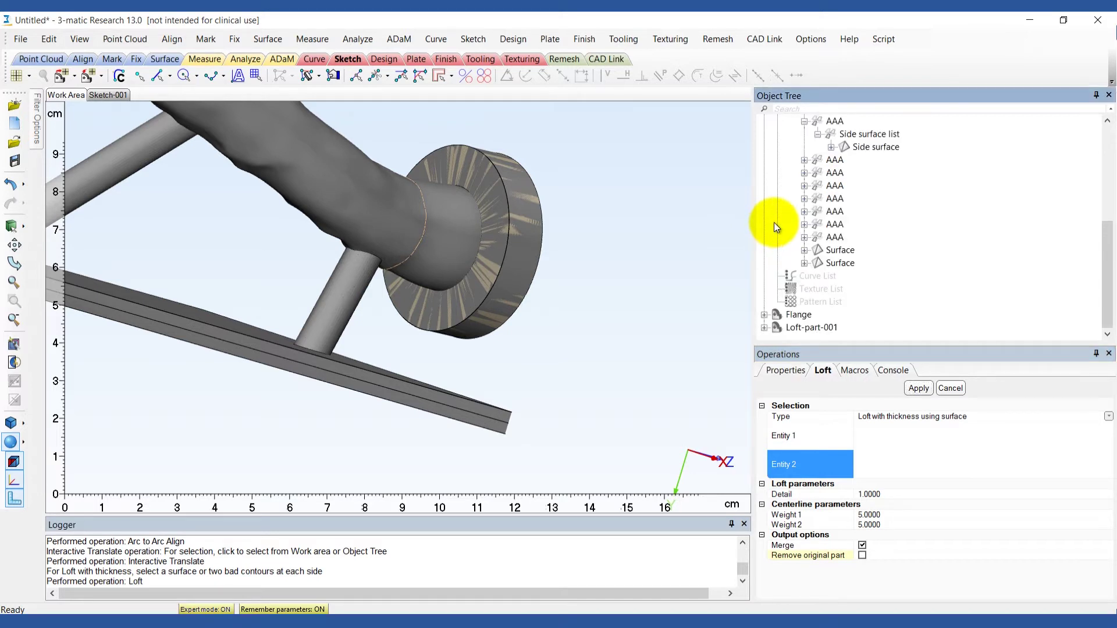
{"action": "scroll", "coordinate": [773, 222], "scroll_direction": "up", "scroll_amount": 6}
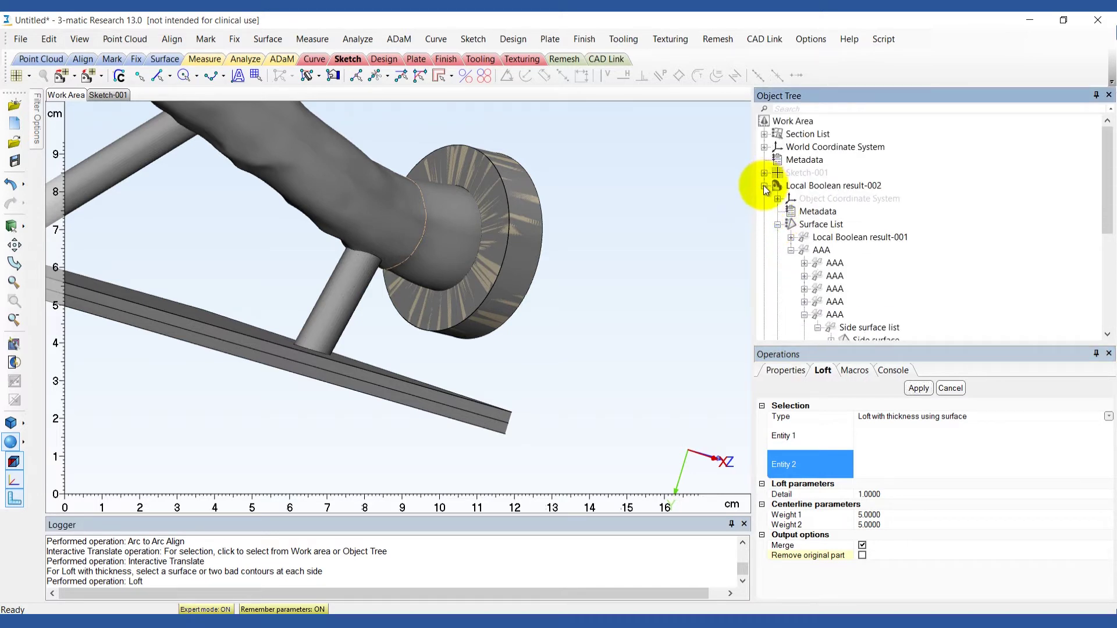
{"action": "left_click", "coordinate": [766, 185]}
{"action": "right_click", "coordinate": [797, 191]}
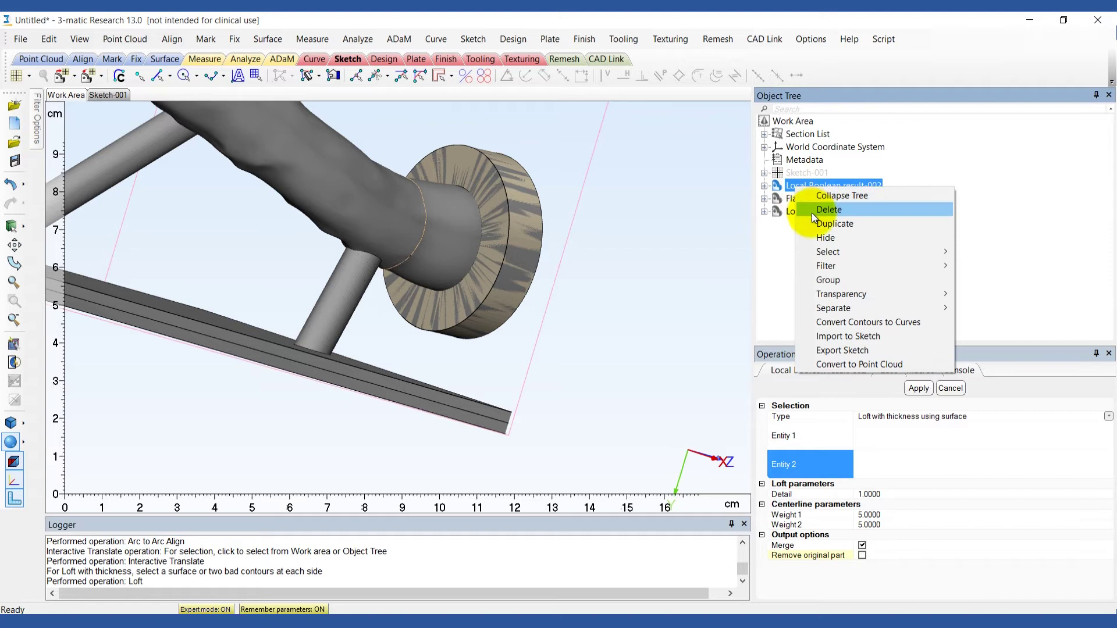
{"action": "left_click", "coordinate": [822, 242]}
{"action": "right_click", "coordinate": [804, 206]}
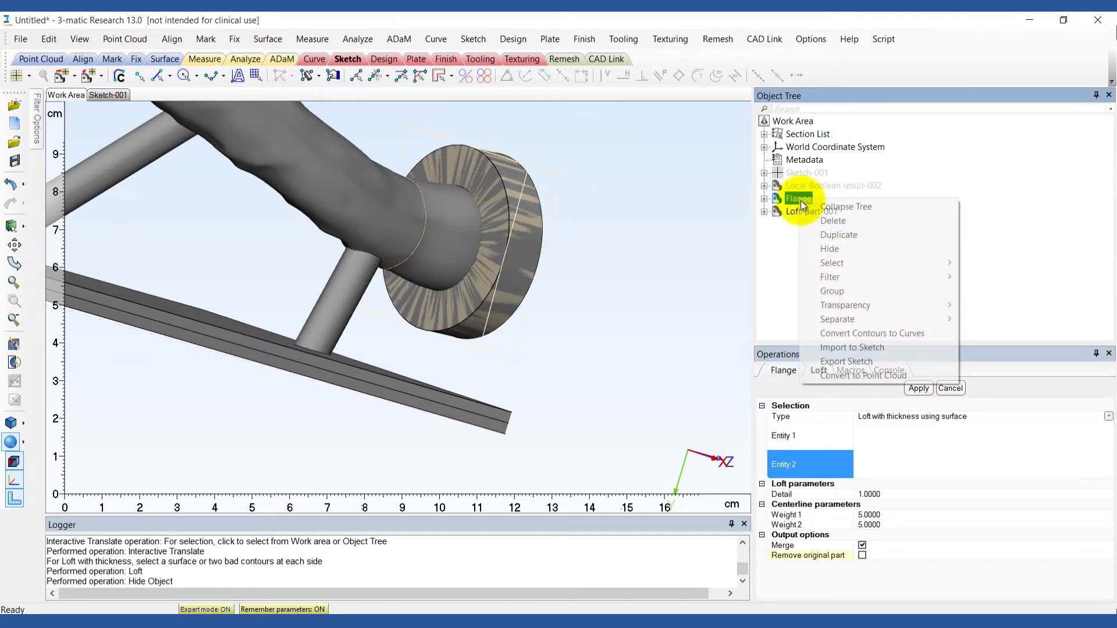
{"action": "left_click", "coordinate": [824, 257]}
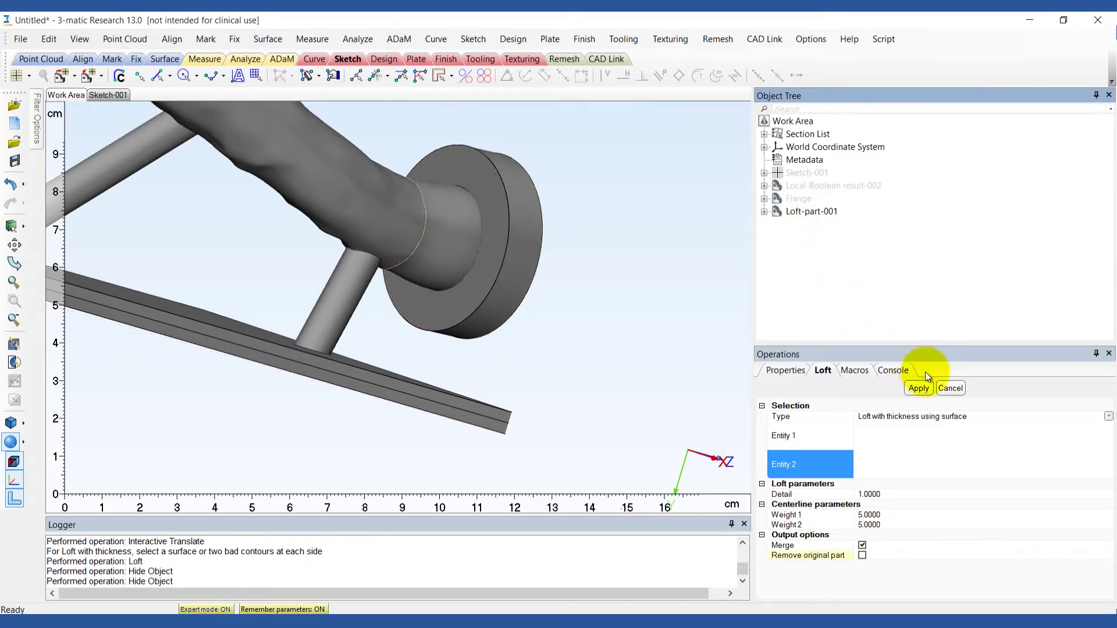
{"action": "left_click", "coordinate": [950, 388]}
- Place the Logo_Materialise.dxf drawing on the side of the aneurysm bulge with Quick Label, globally perpendicular to the surface
{"action": "scroll", "coordinate": [515, 294], "scroll_direction": "down", "scroll_amount": 5}
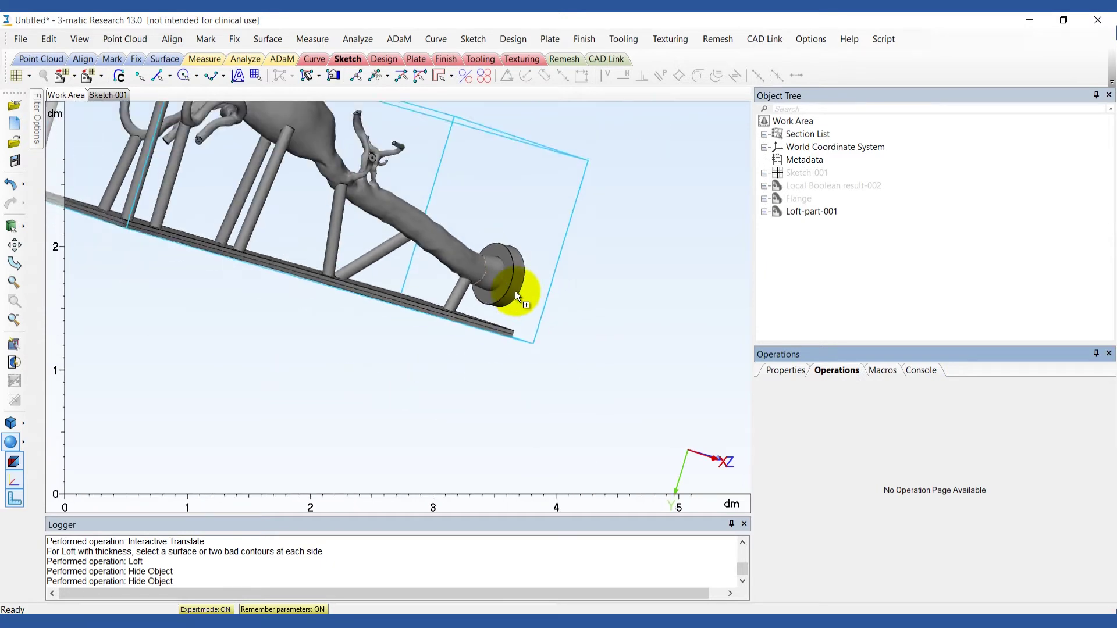
{"action": "mouse_move", "coordinate": [514, 291]}
{"action": "right_mouse_down"}
{"action": "mouse_move", "coordinate": [439, 300]}
{"action": "mouse_move", "coordinate": [369, 281]}
{"action": "mouse_move", "coordinate": [349, 257]}
{"action": "mouse_move", "coordinate": [437, 325]}
{"action": "mouse_move", "coordinate": [472, 370]}
{"action": "right_mouse_up"}
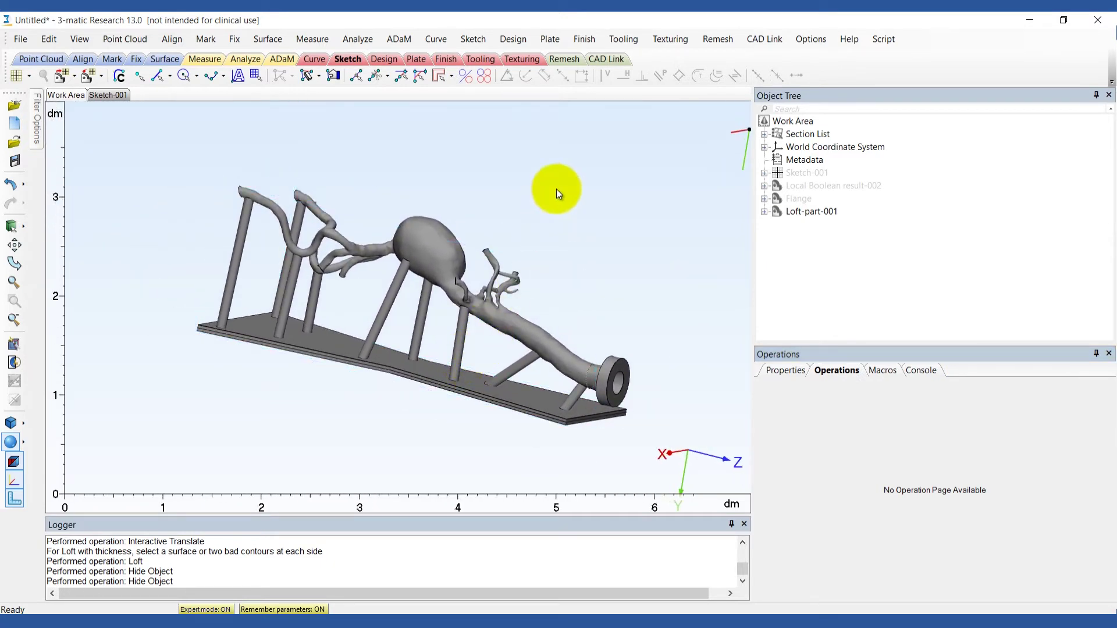
{"action": "left_click", "coordinate": [584, 39]}
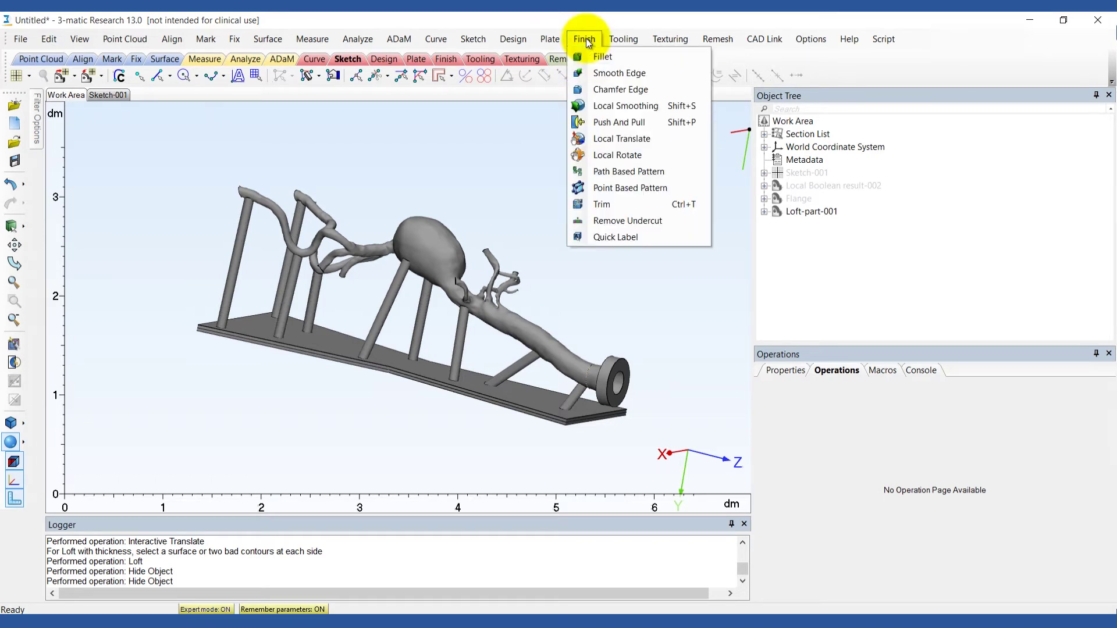
{"action": "left_click", "coordinate": [575, 236]}
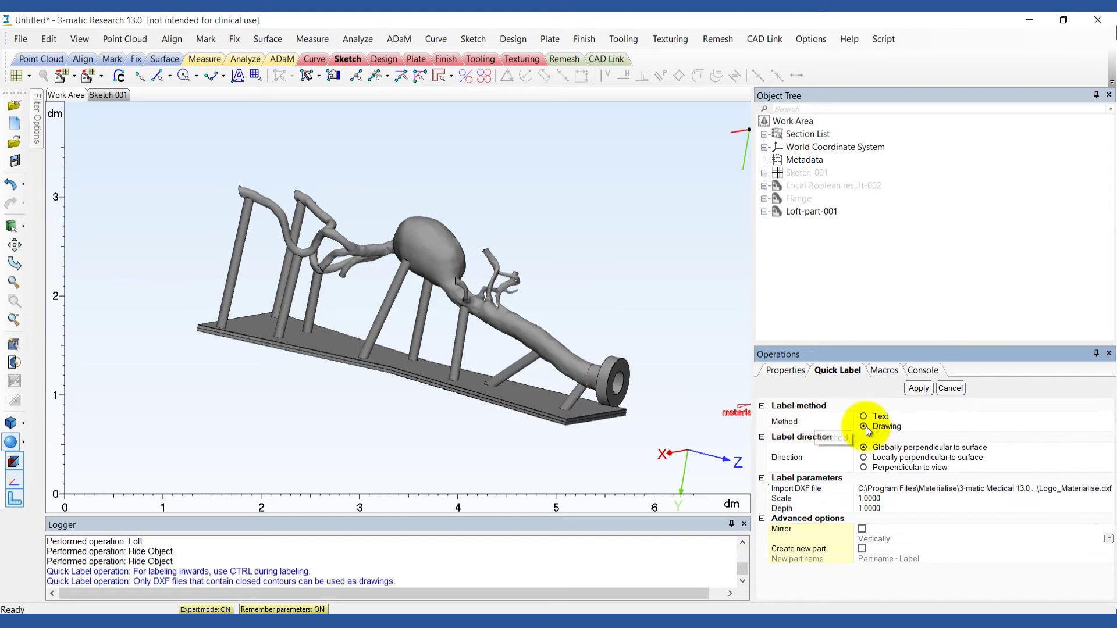
{"action": "left_click", "coordinate": [879, 493]}
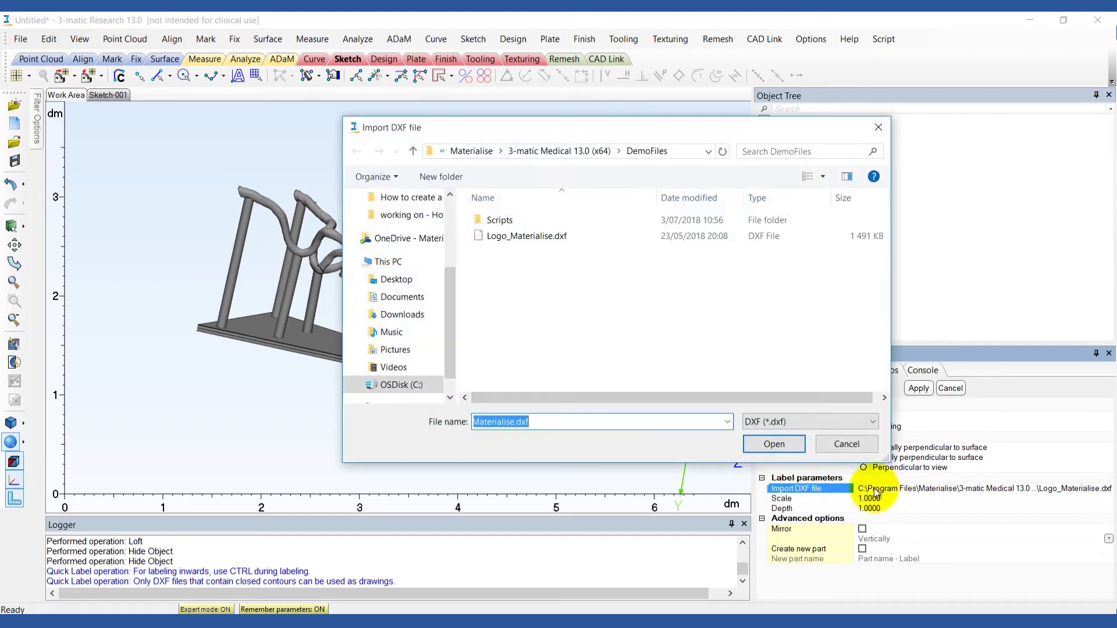
{"action": "double_click", "coordinate": [576, 236]}
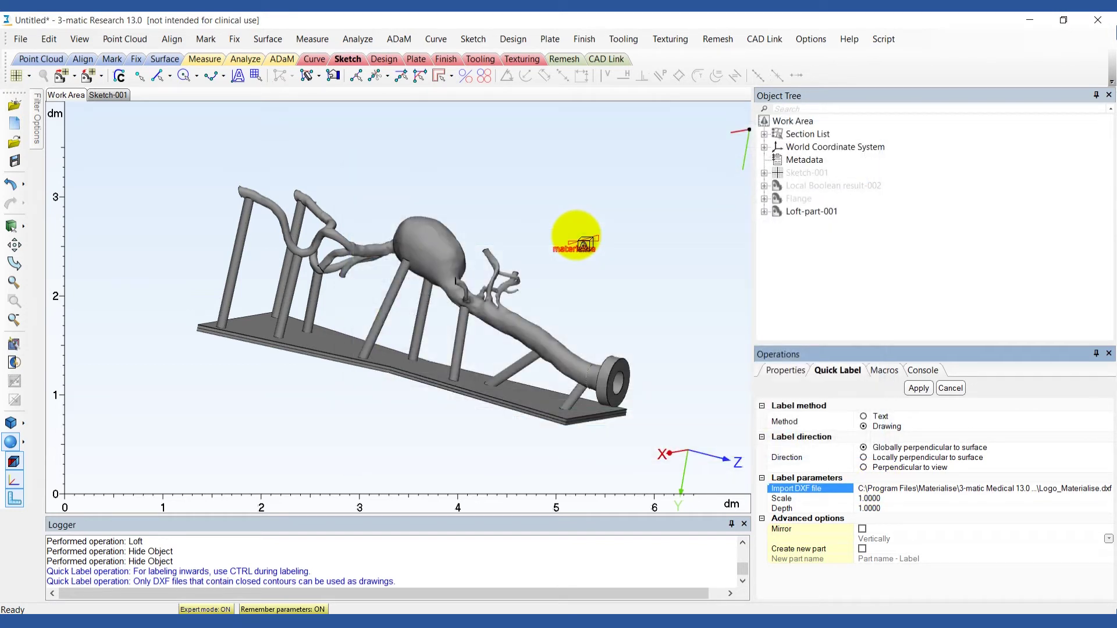
{"action": "right_click_drag", "start_coordinate": [541, 239], "coordinate": [571, 266]}
{"action": "scroll", "coordinate": [410, 244], "scroll_direction": "up", "scroll_amount": 4}
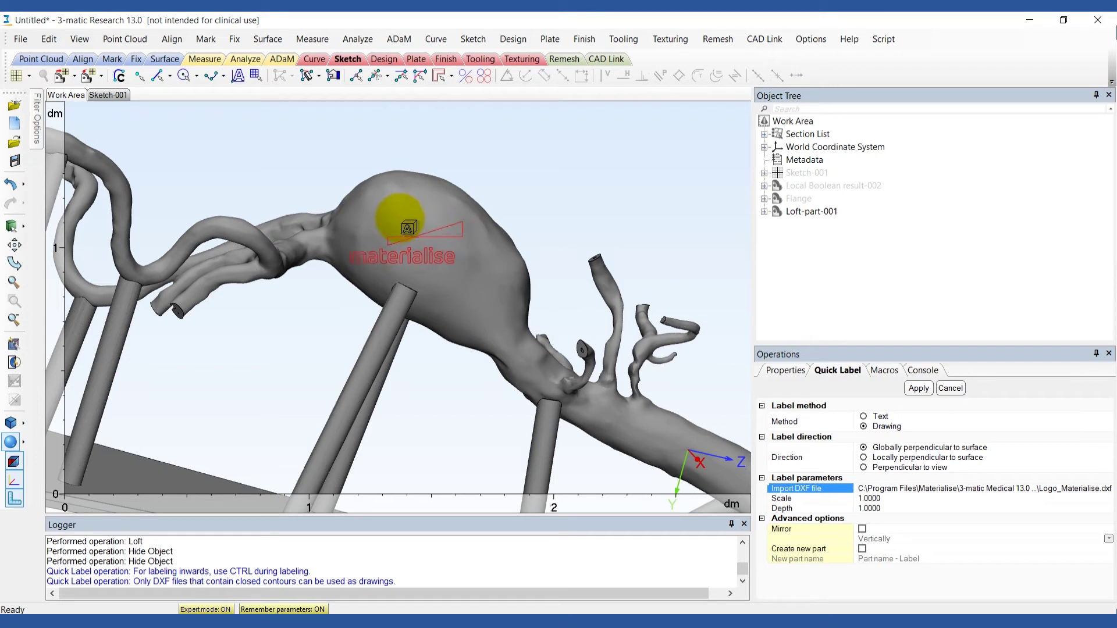
{"action": "right_click_drag", "start_coordinate": [395, 220], "coordinate": [690, 284]}
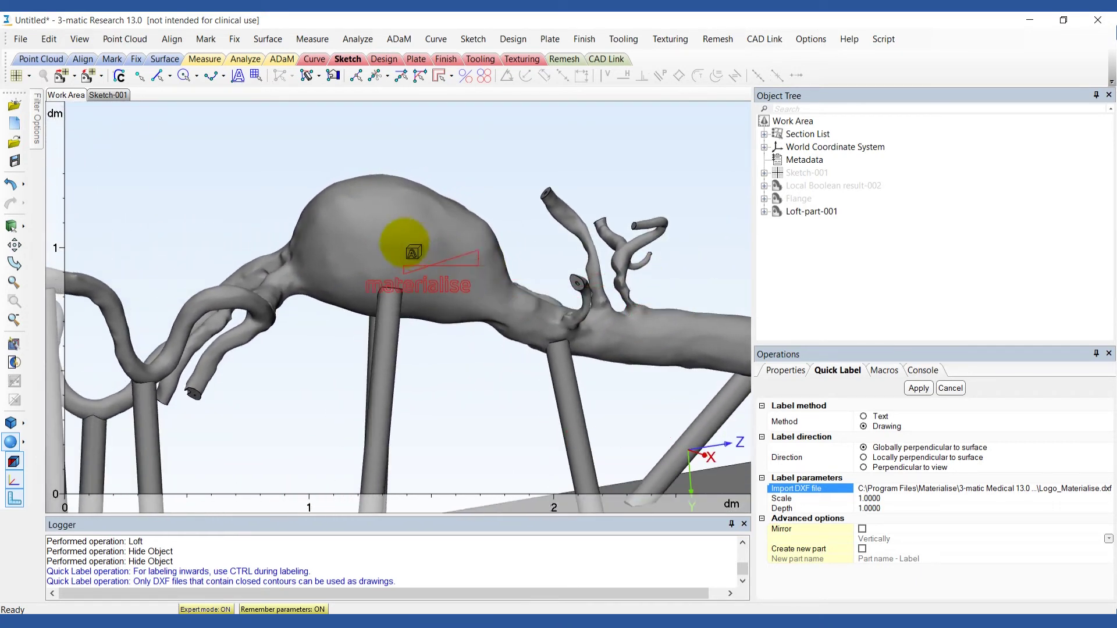
{"action": "left_click", "coordinate": [384, 206]}
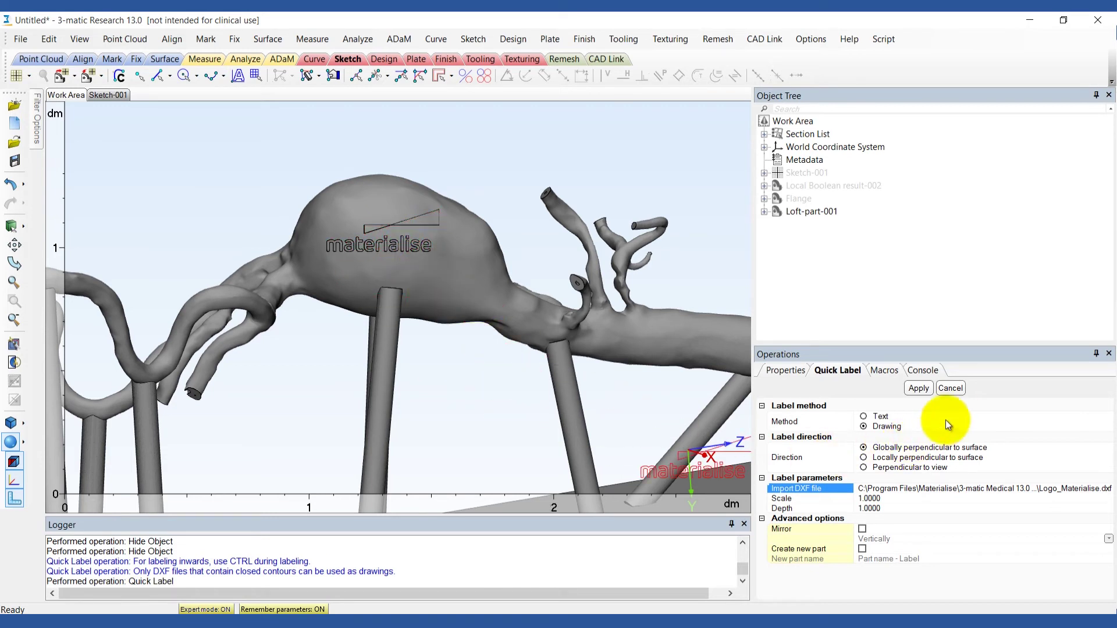
{"action": "left_click", "coordinate": [951, 388]}
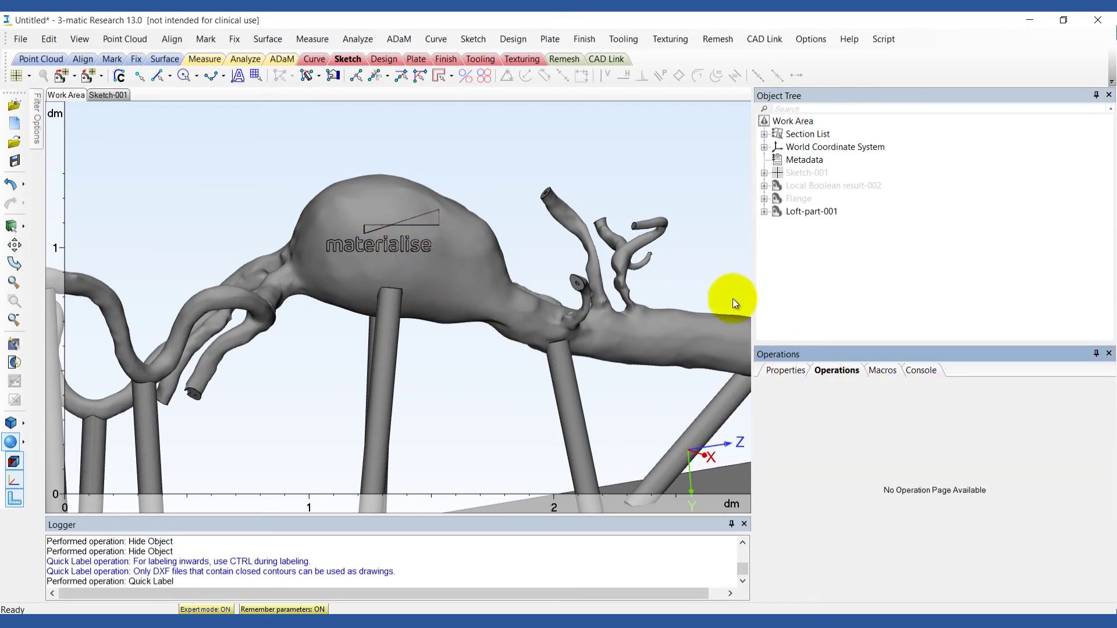
- Fillet the outer contour of the base plate's upper surface with a radius of 1.0000 and a slice interval of 2.0000
{"action": "left_click", "coordinate": [586, 41]}
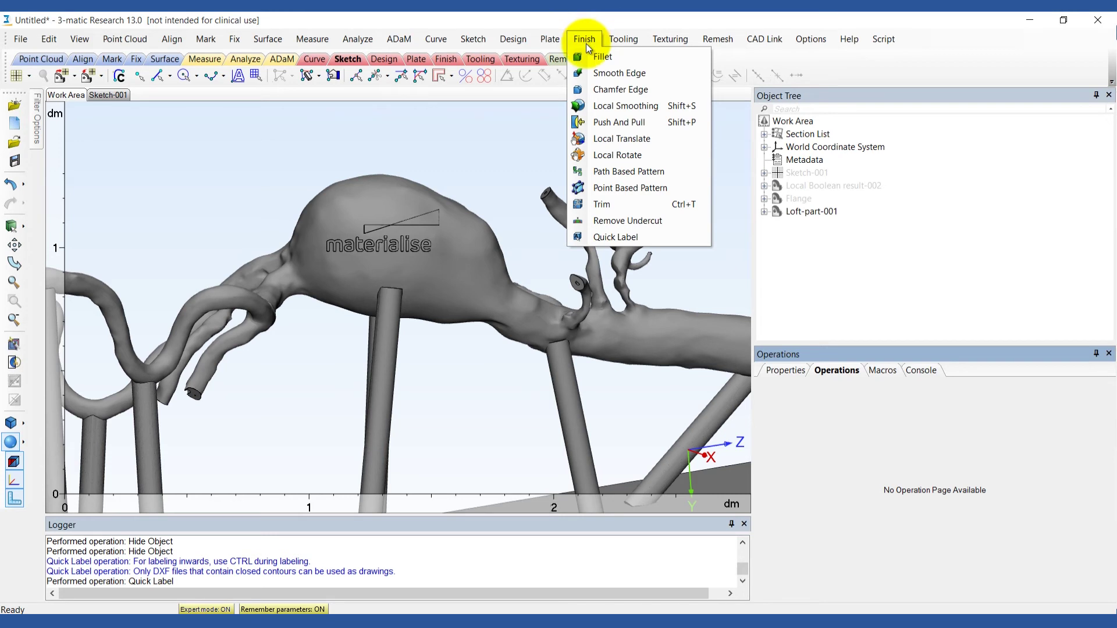
{"action": "left_click", "coordinate": [585, 55]}
{"action": "scroll", "coordinate": [590, 247], "scroll_direction": "down", "scroll_amount": 3}
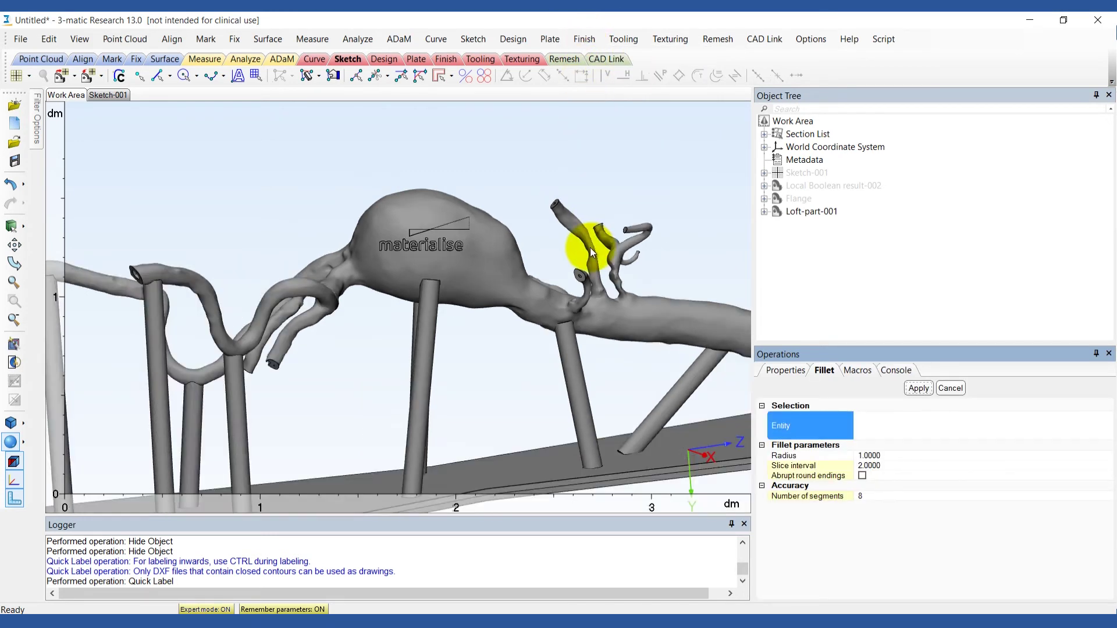
{"action": "left_click", "coordinate": [558, 395]}
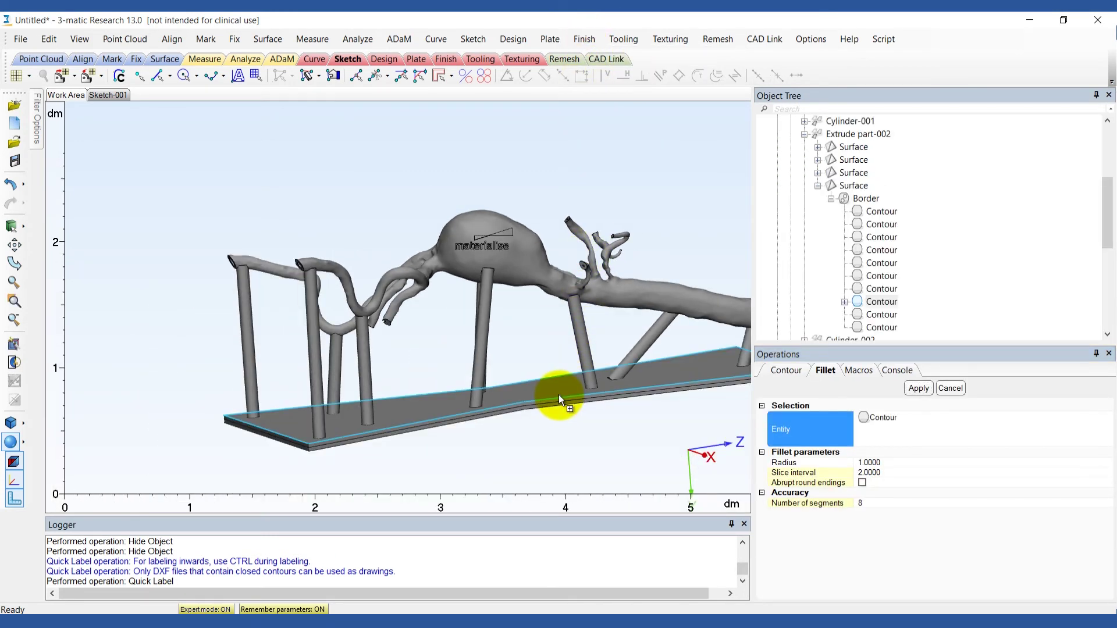
{"action": "left_click", "coordinate": [919, 388]}
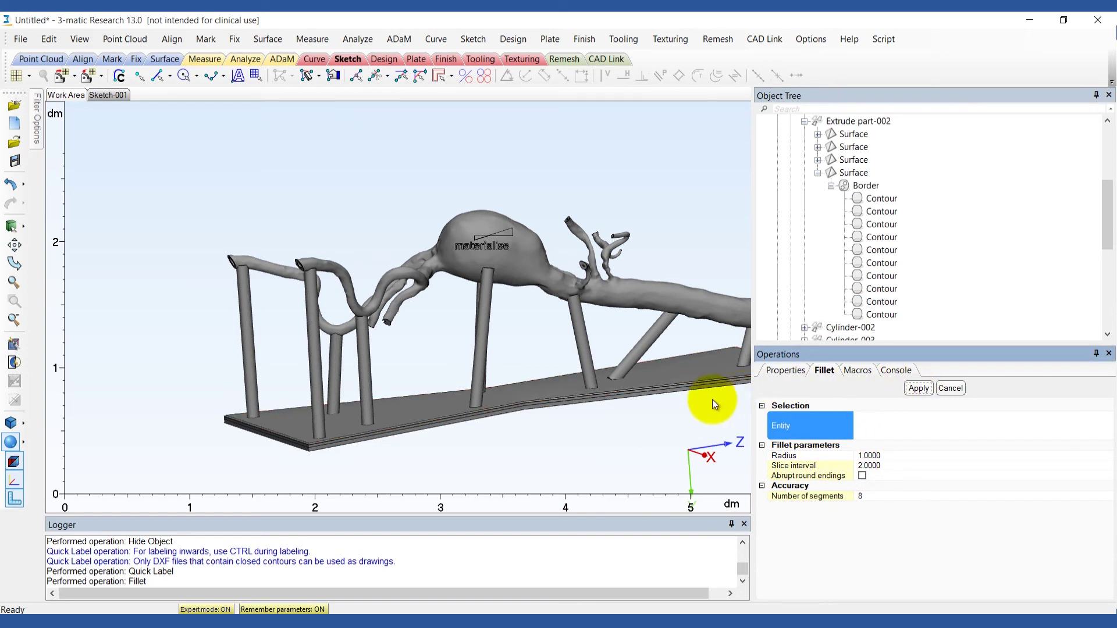